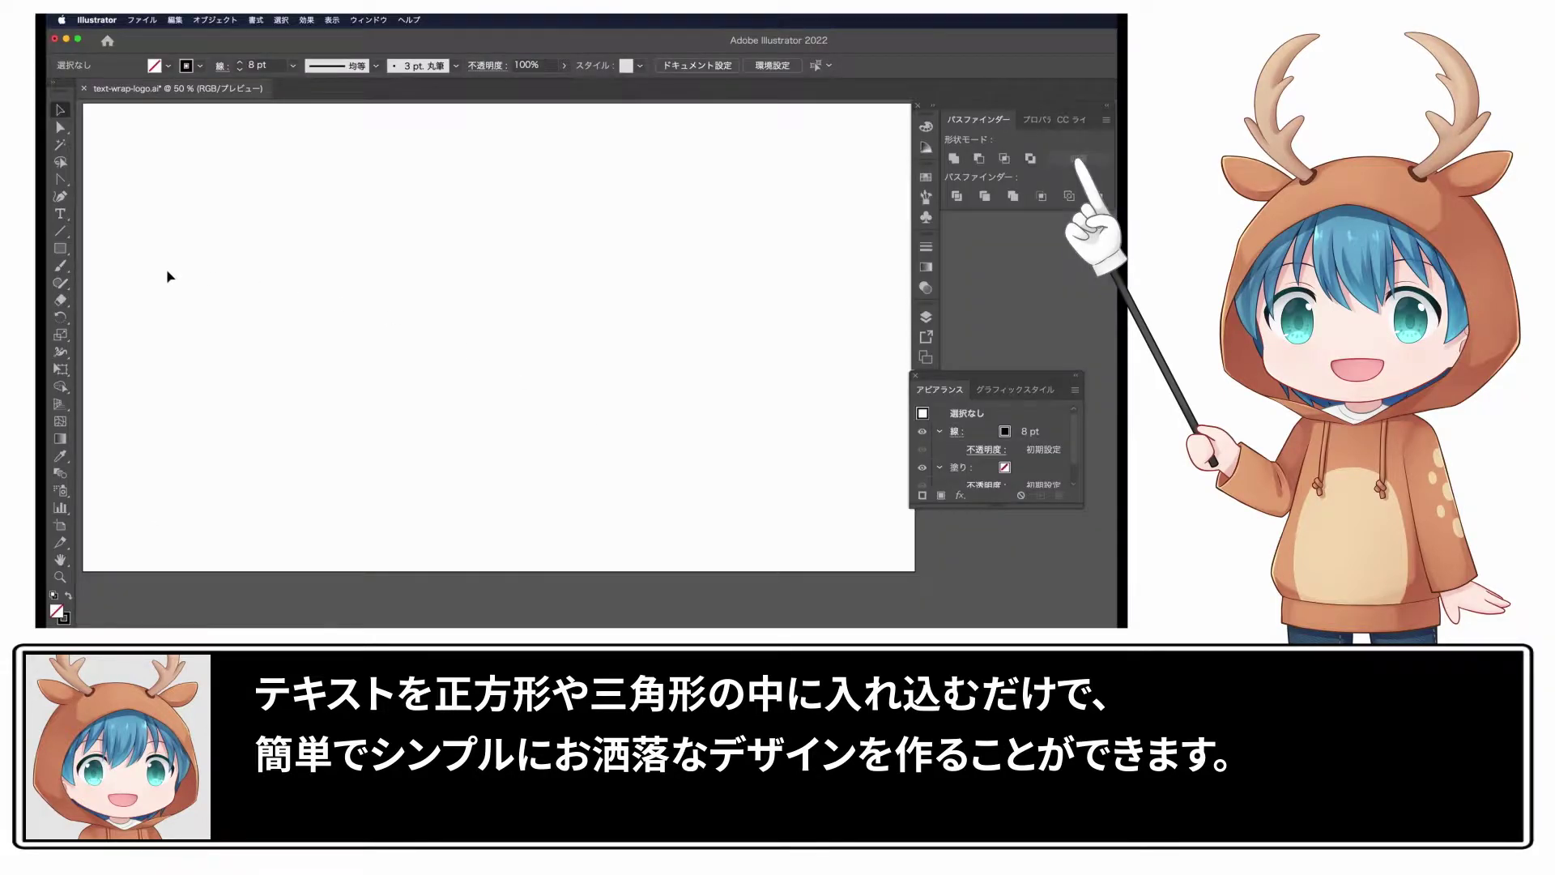
Type the word CUBE on the artboard and move it further left
click(60, 213)
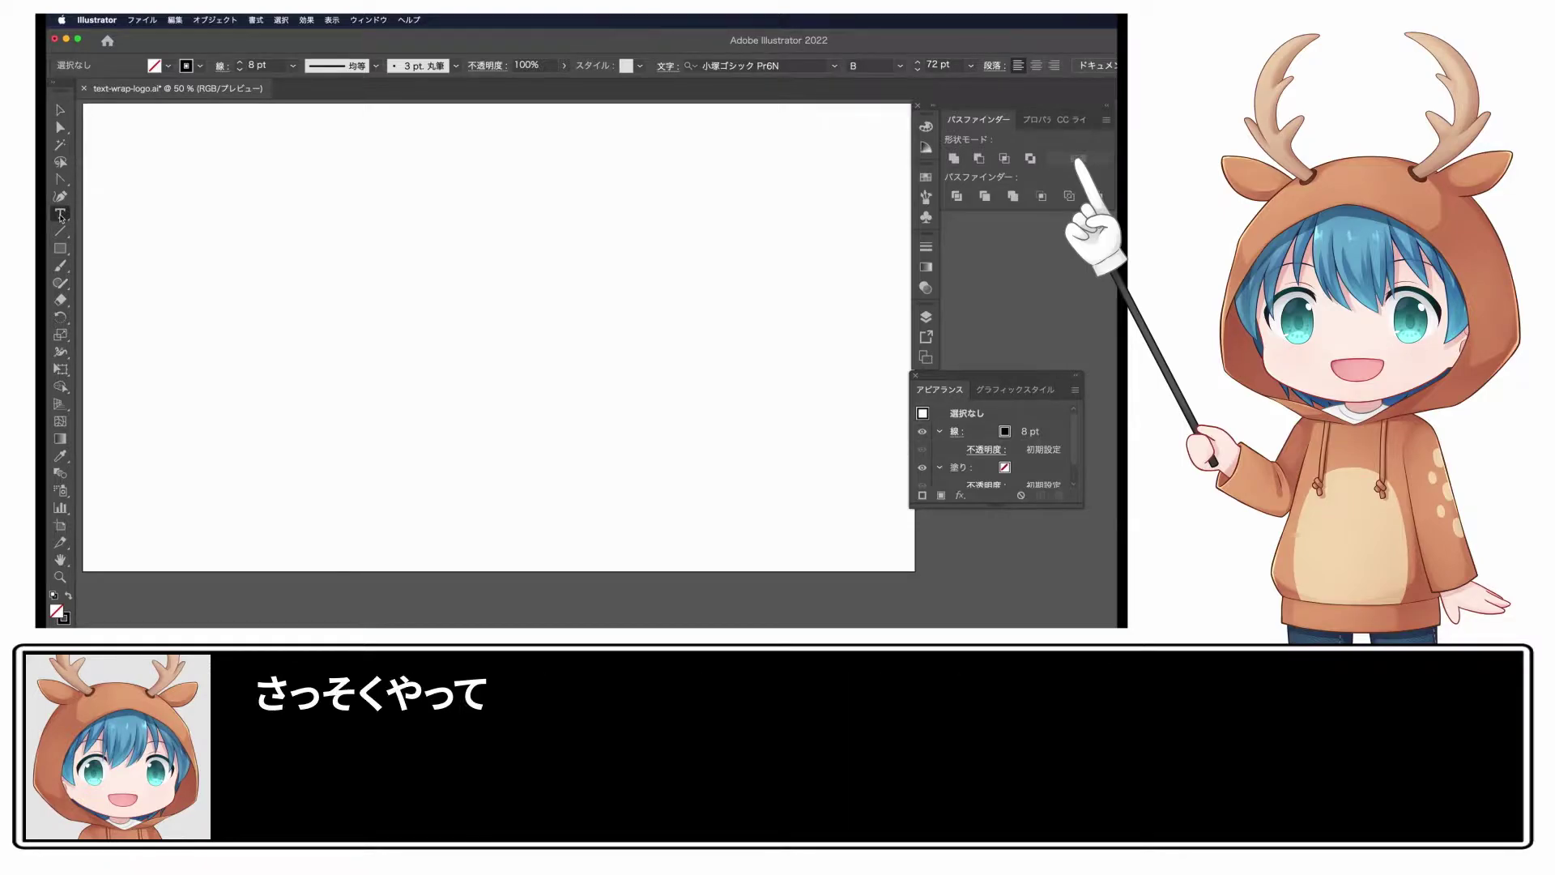
click(389, 296)
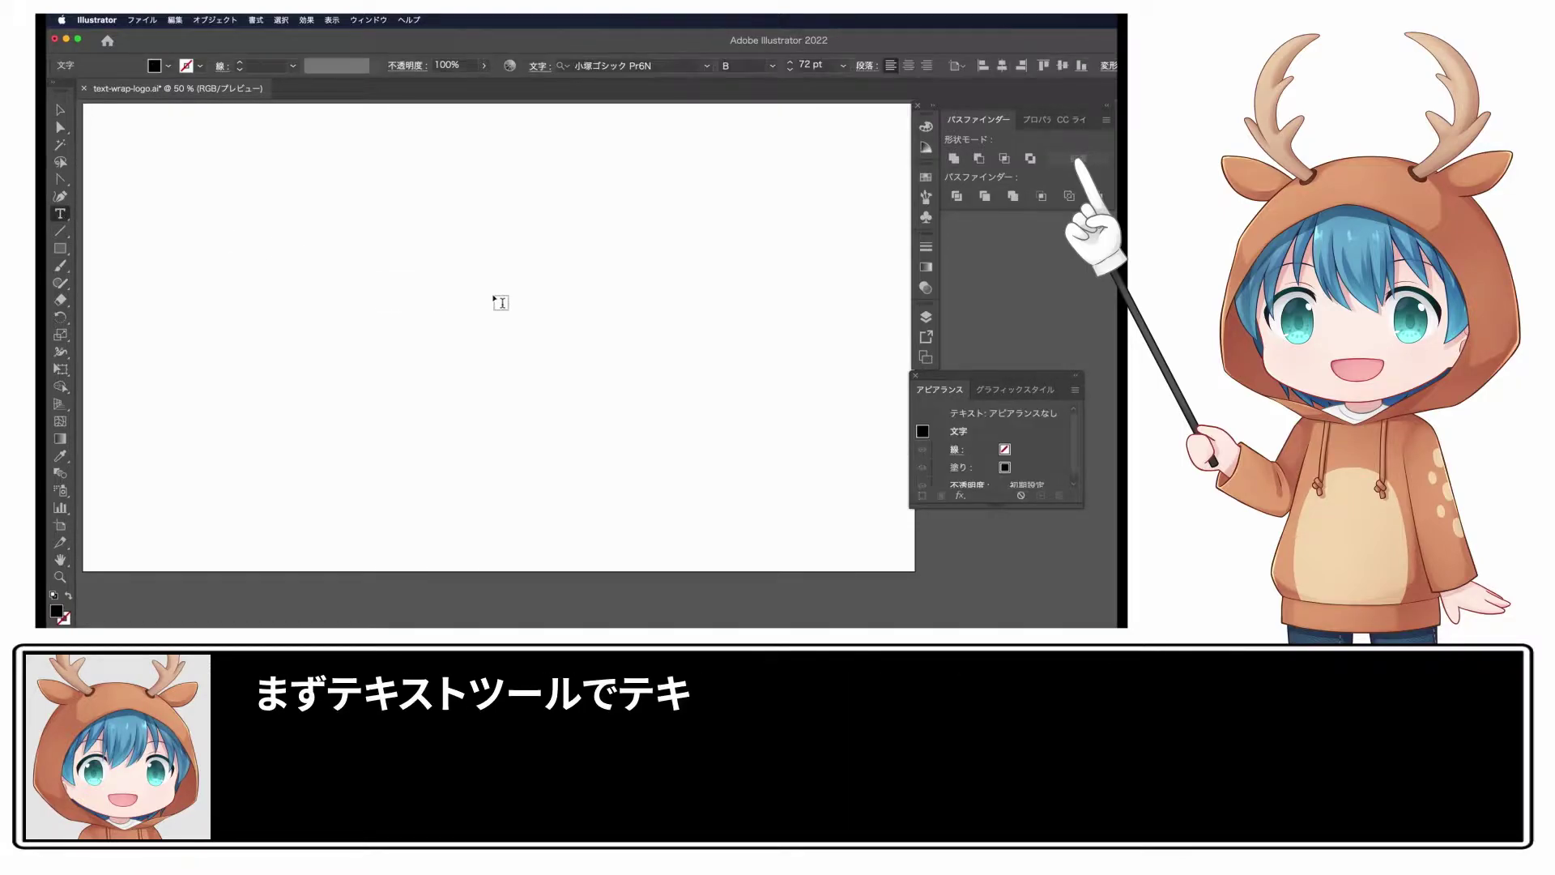
text(CUB)
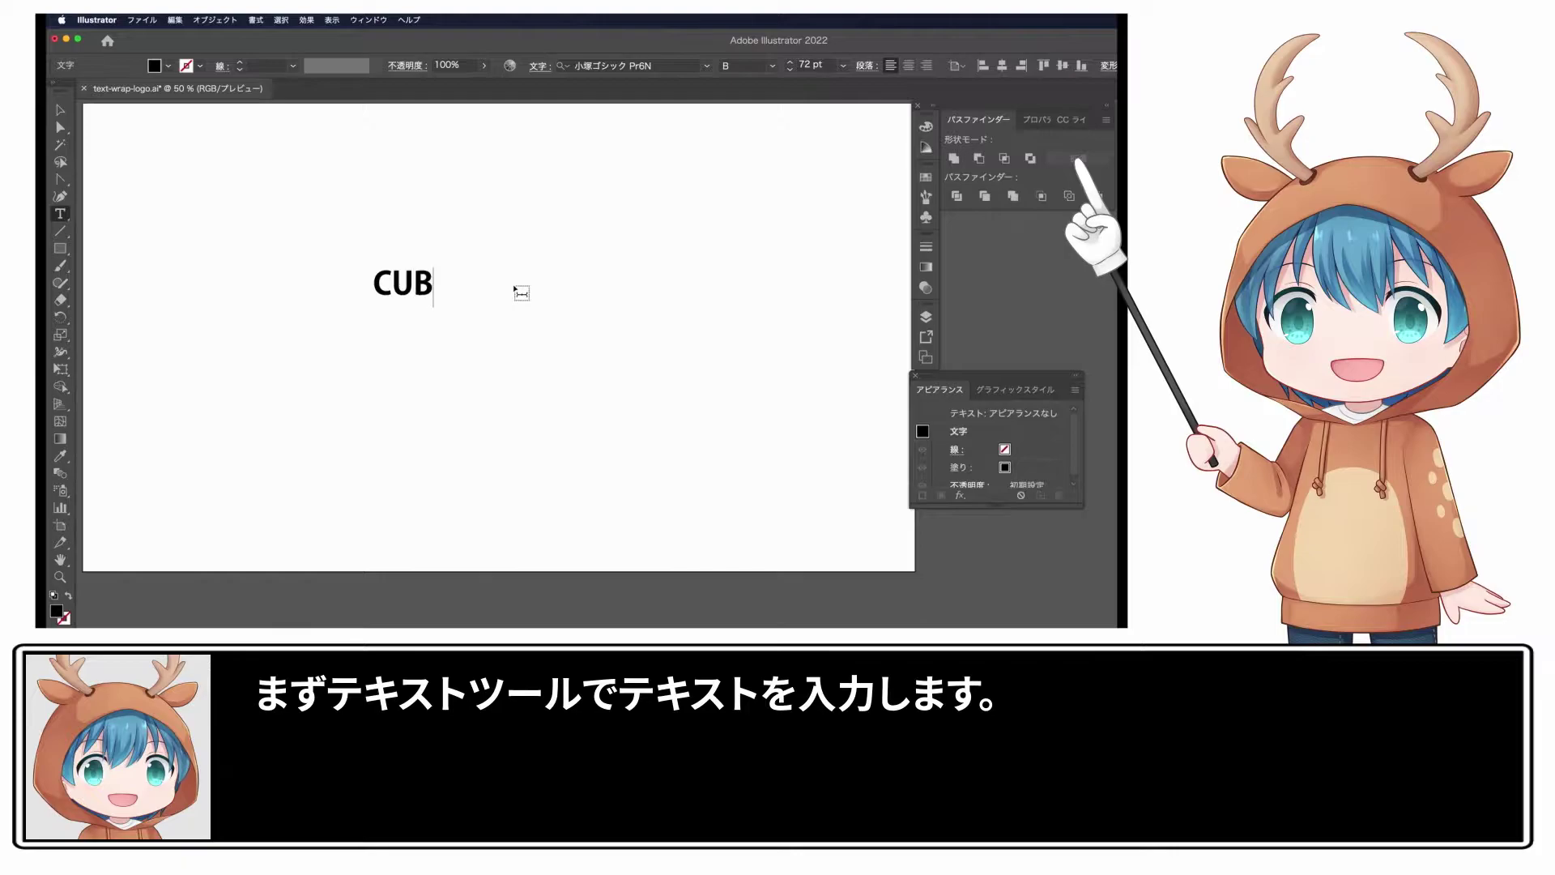
text(E)
click(60, 109)
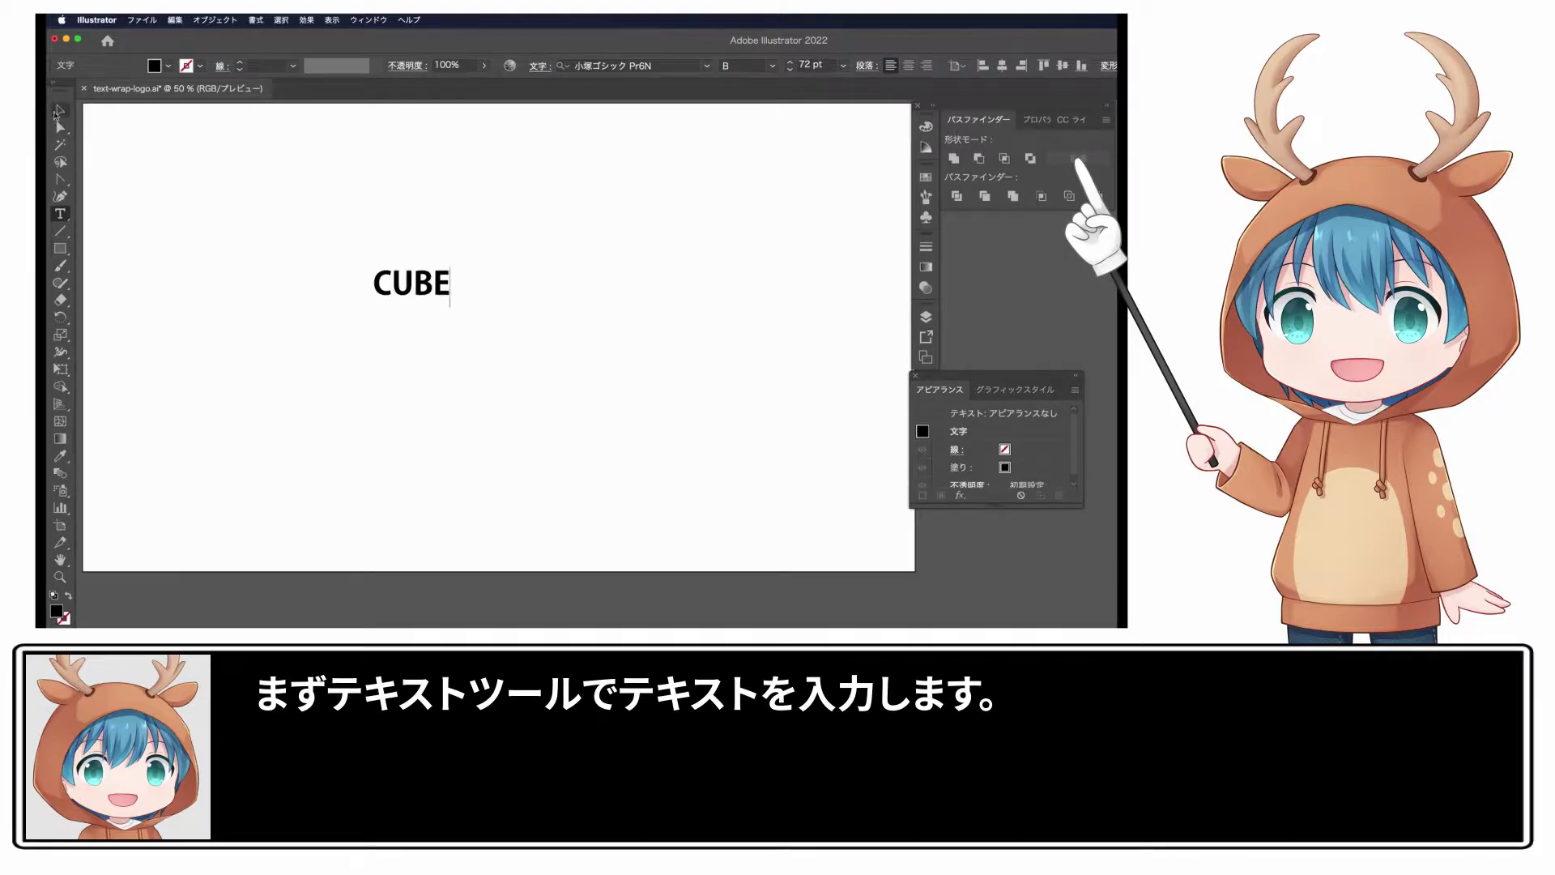
click(250, 299)
drag(393, 299, 279, 298)
Draw an unfilled square right of CUBE with an 8 pt black stroke
click(60, 249)
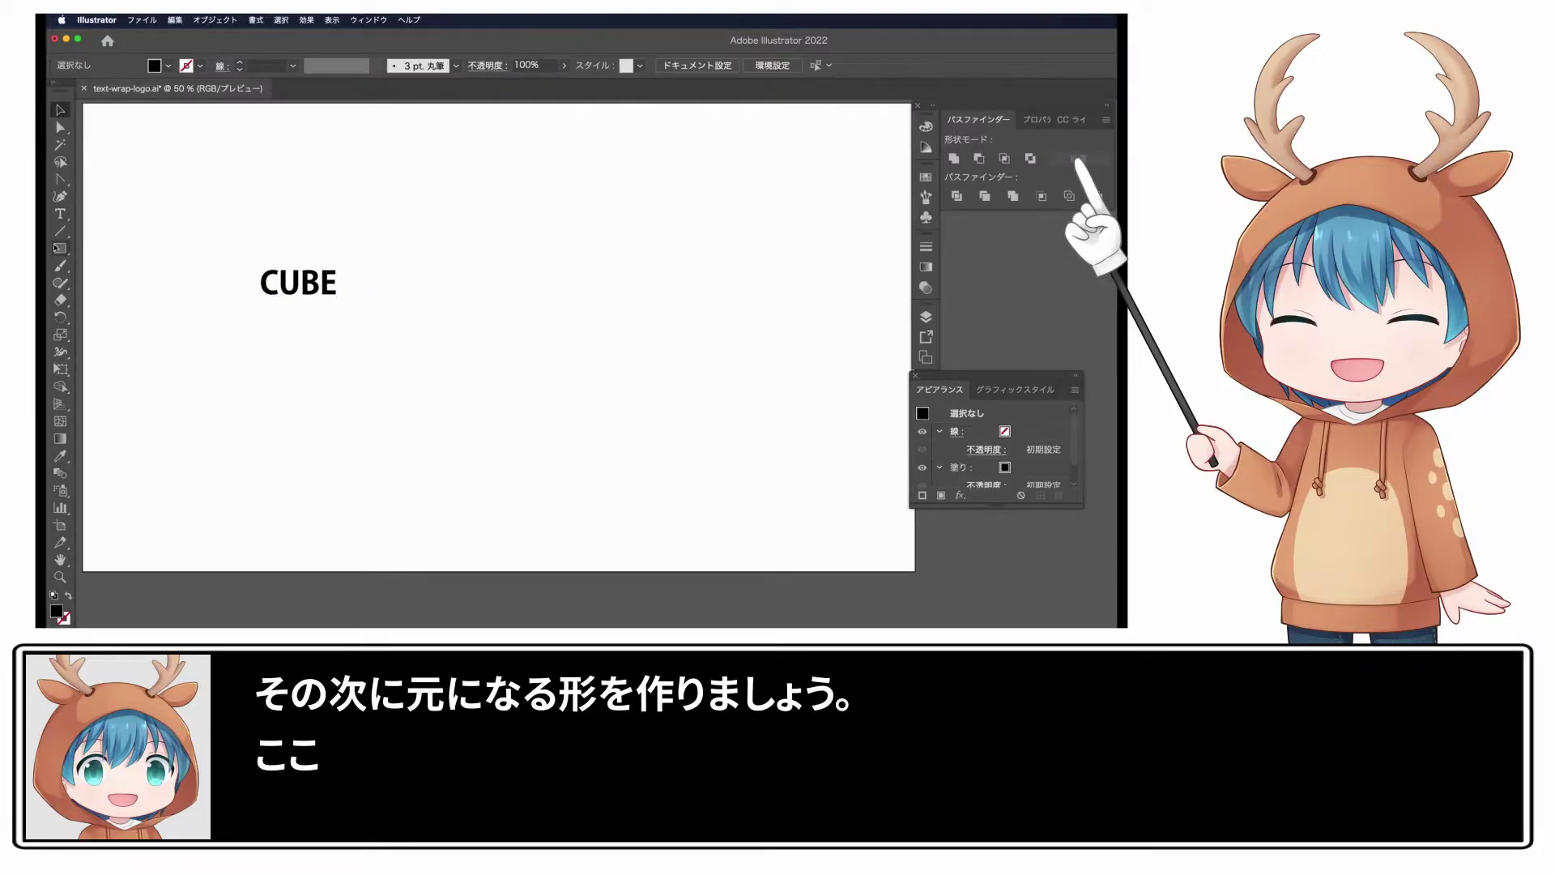
click(69, 597)
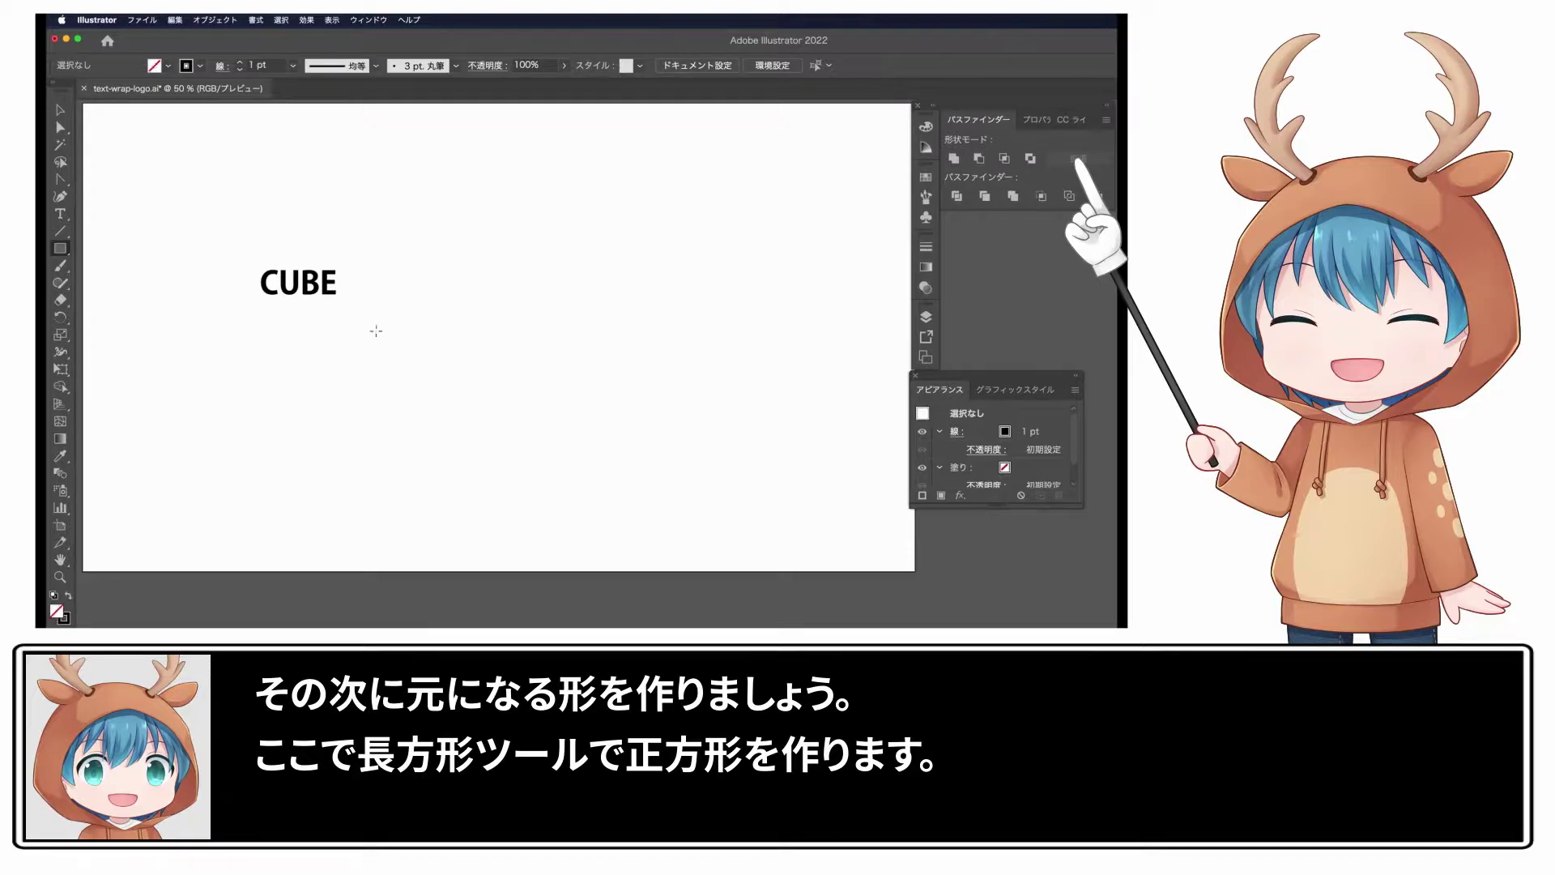
drag(424, 229, 627, 422)
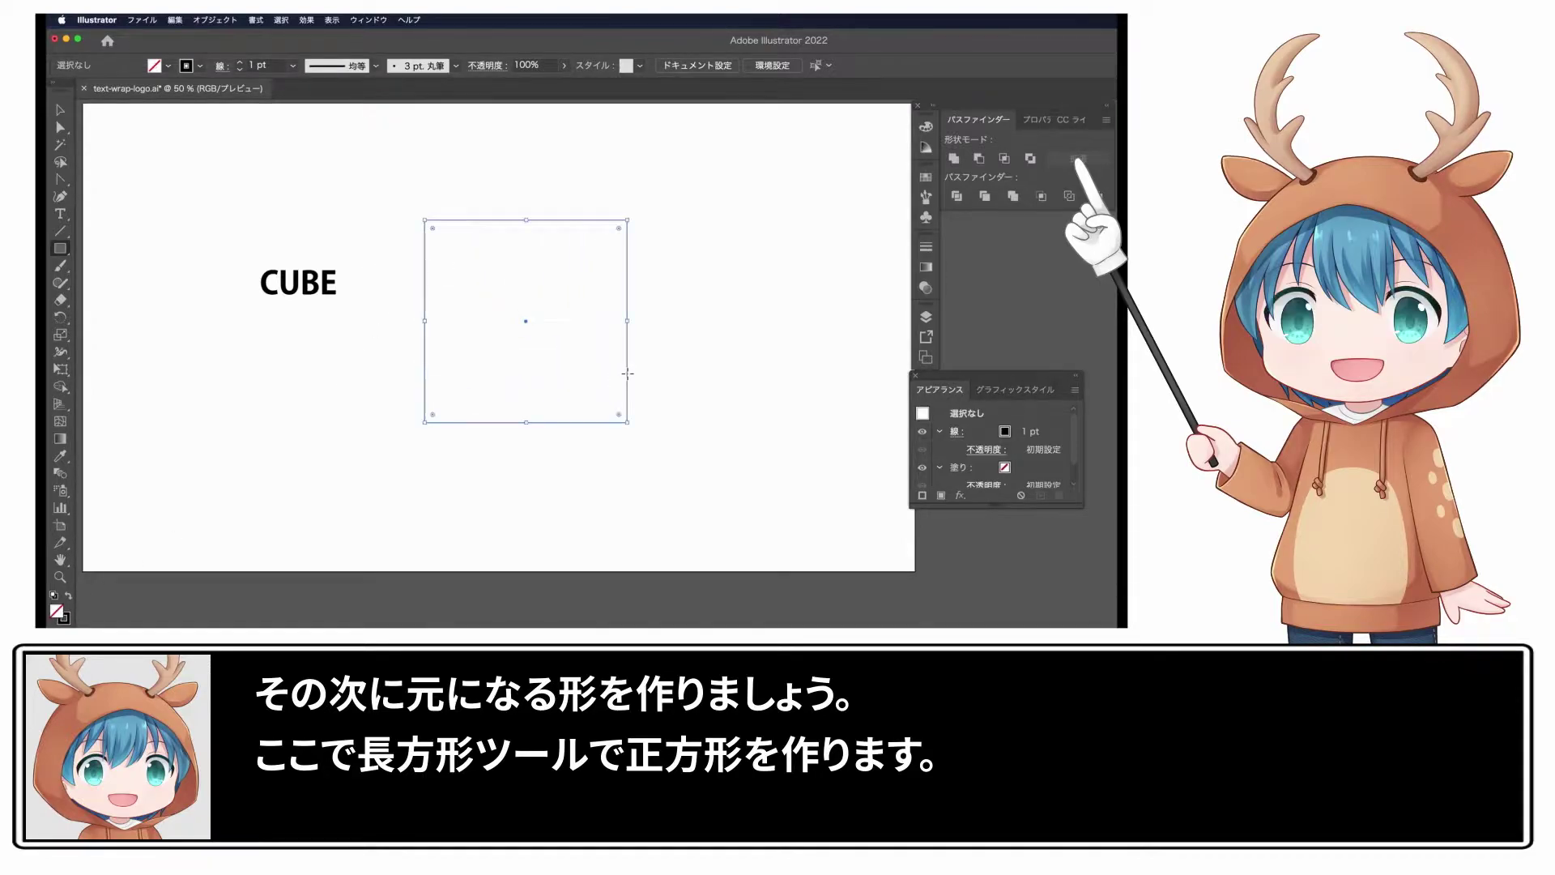
click(267, 66)
key(Up)
key(Up)
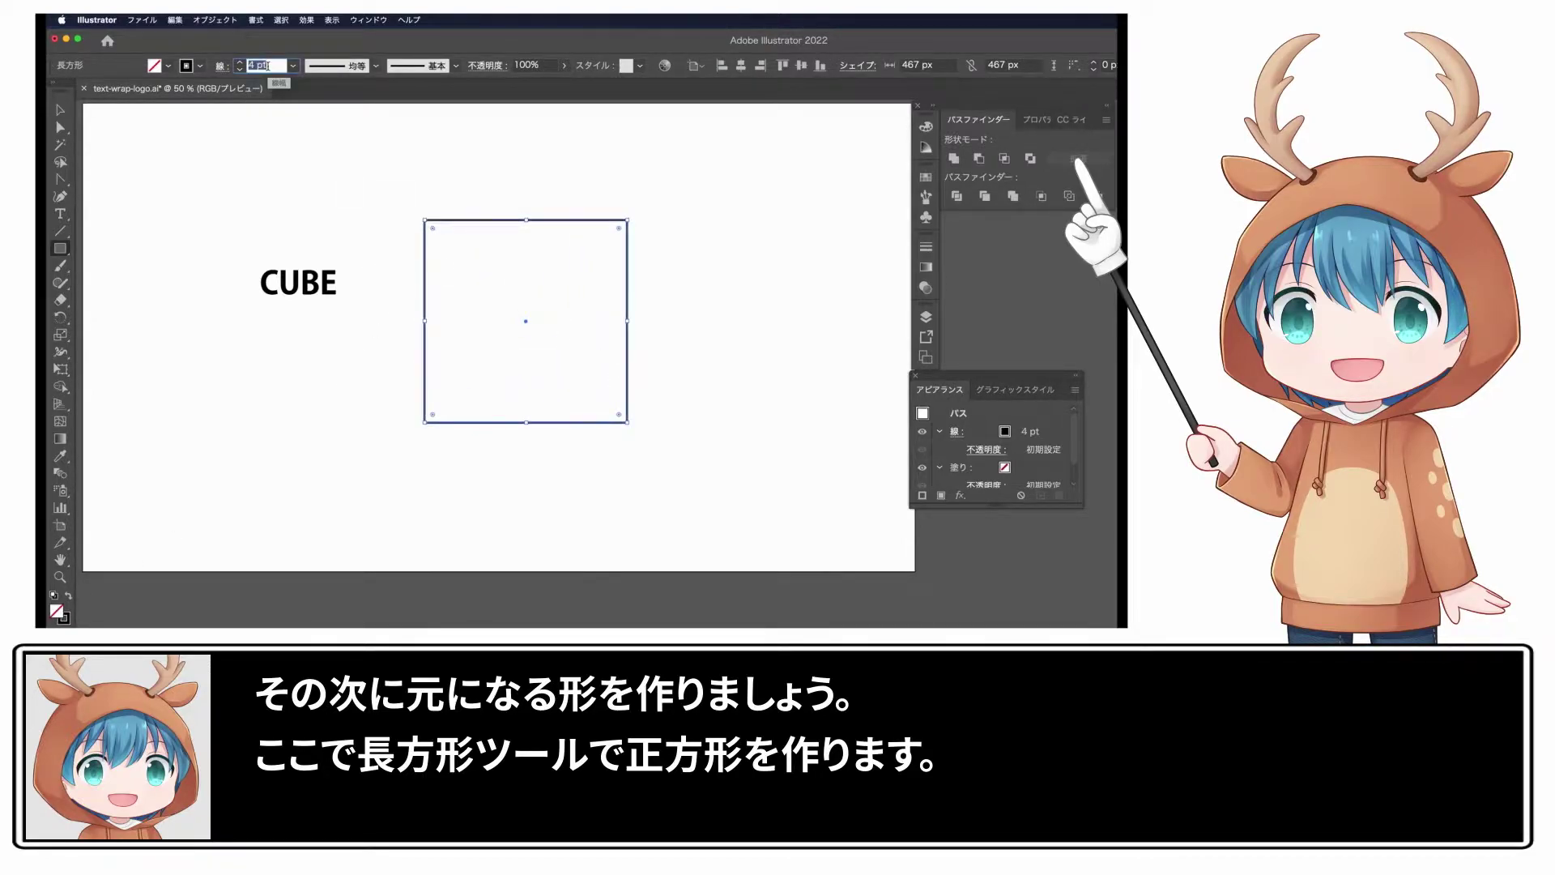
key(Up)
key(Up)
key(Up)
key(Up)
key(Up)
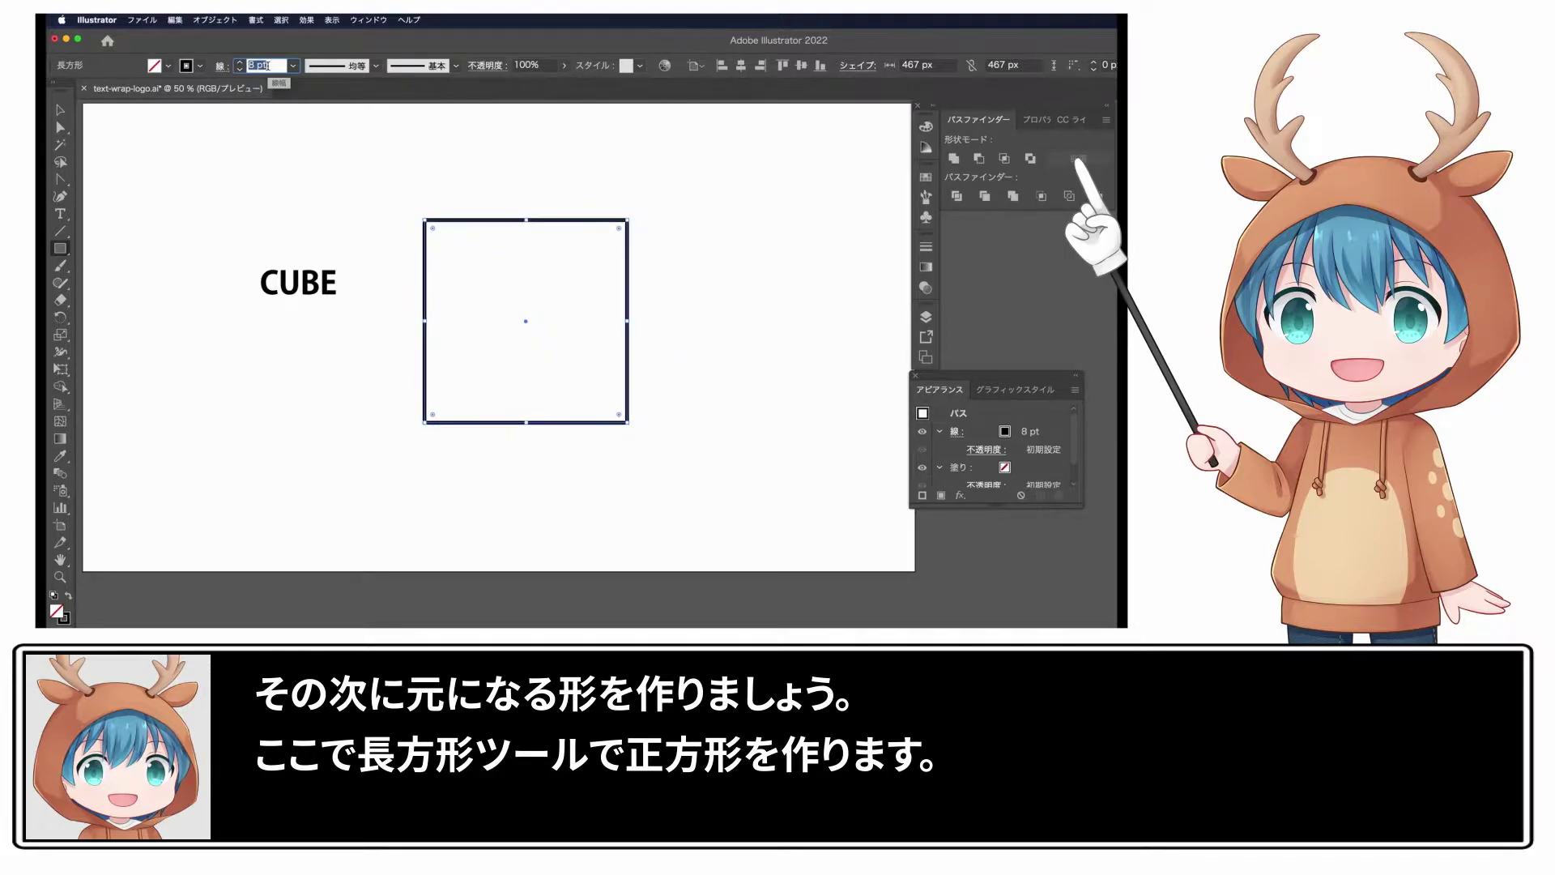
click(60, 110)
Nudge the square up-left and bring it in front of the CUBE text
click(389, 218)
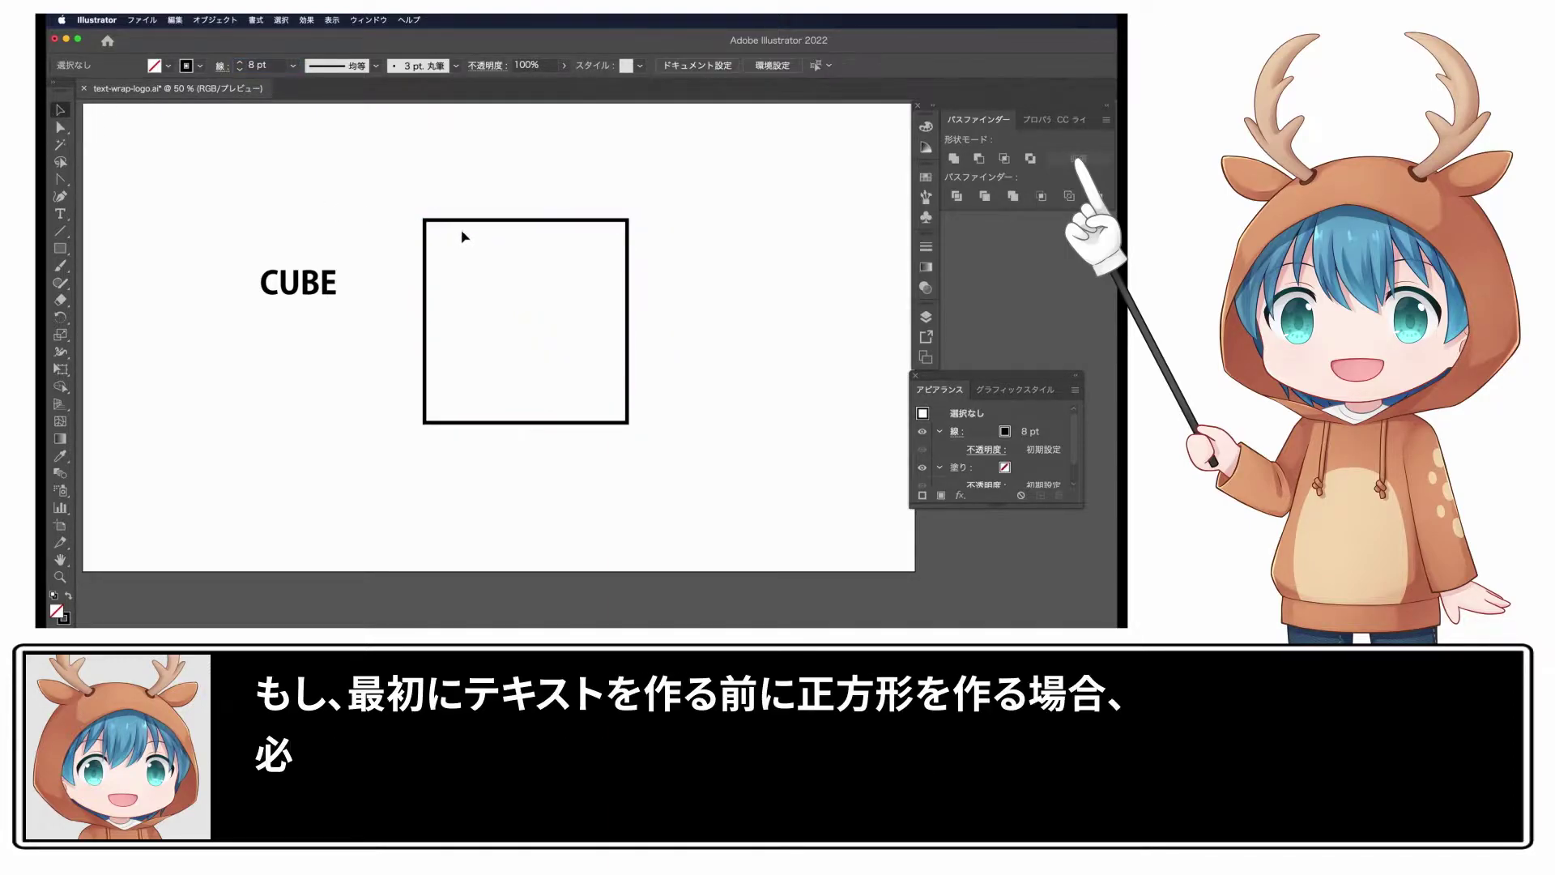
drag(467, 226, 447, 193)
right_click(503, 276)
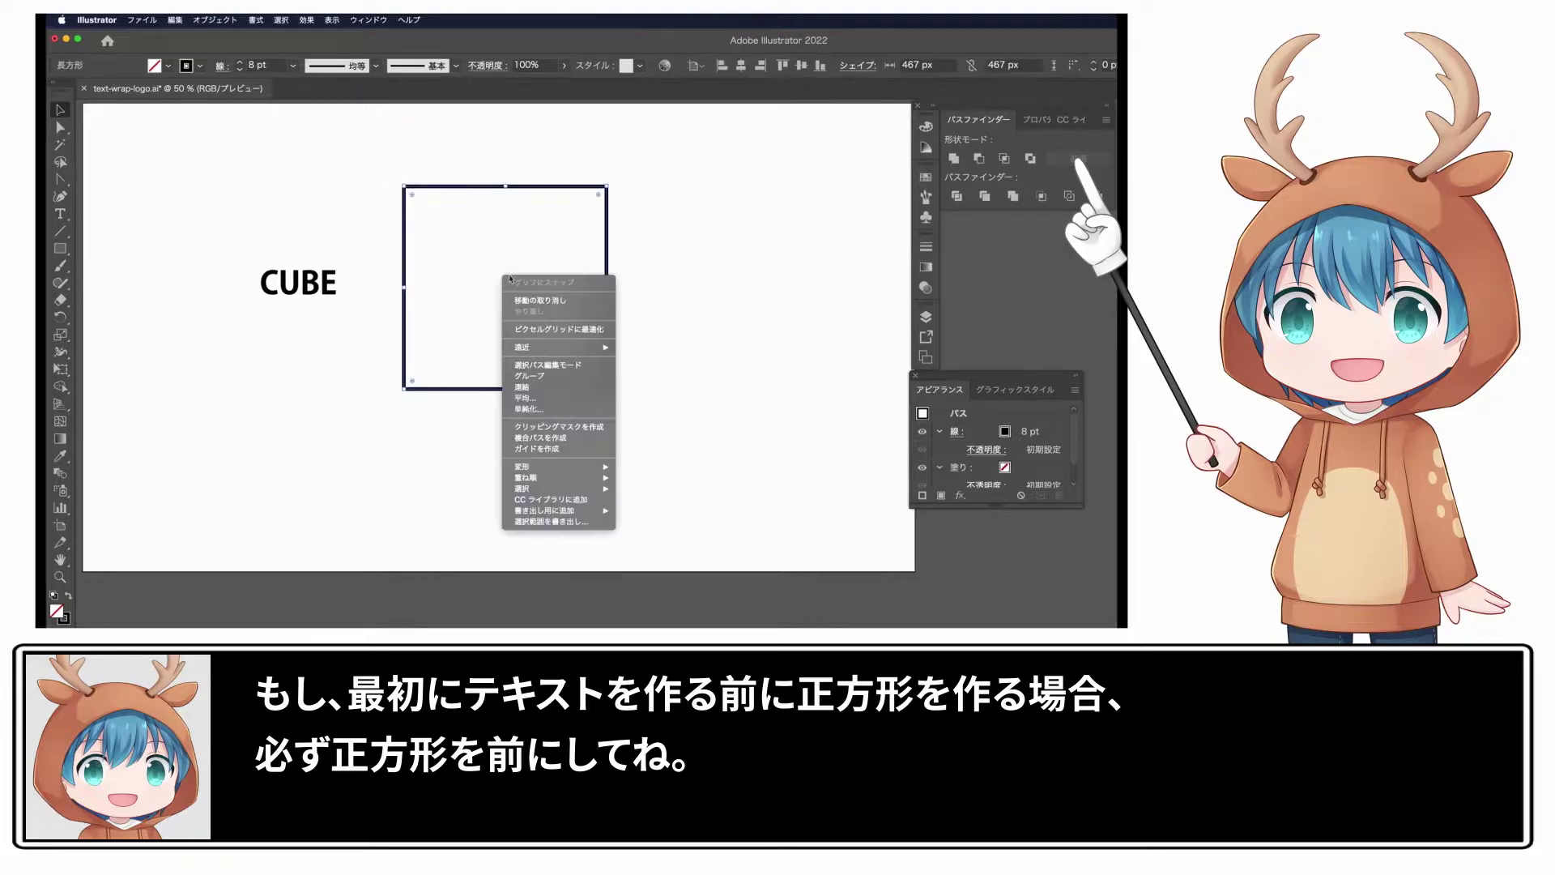
mouse_move(552, 478)
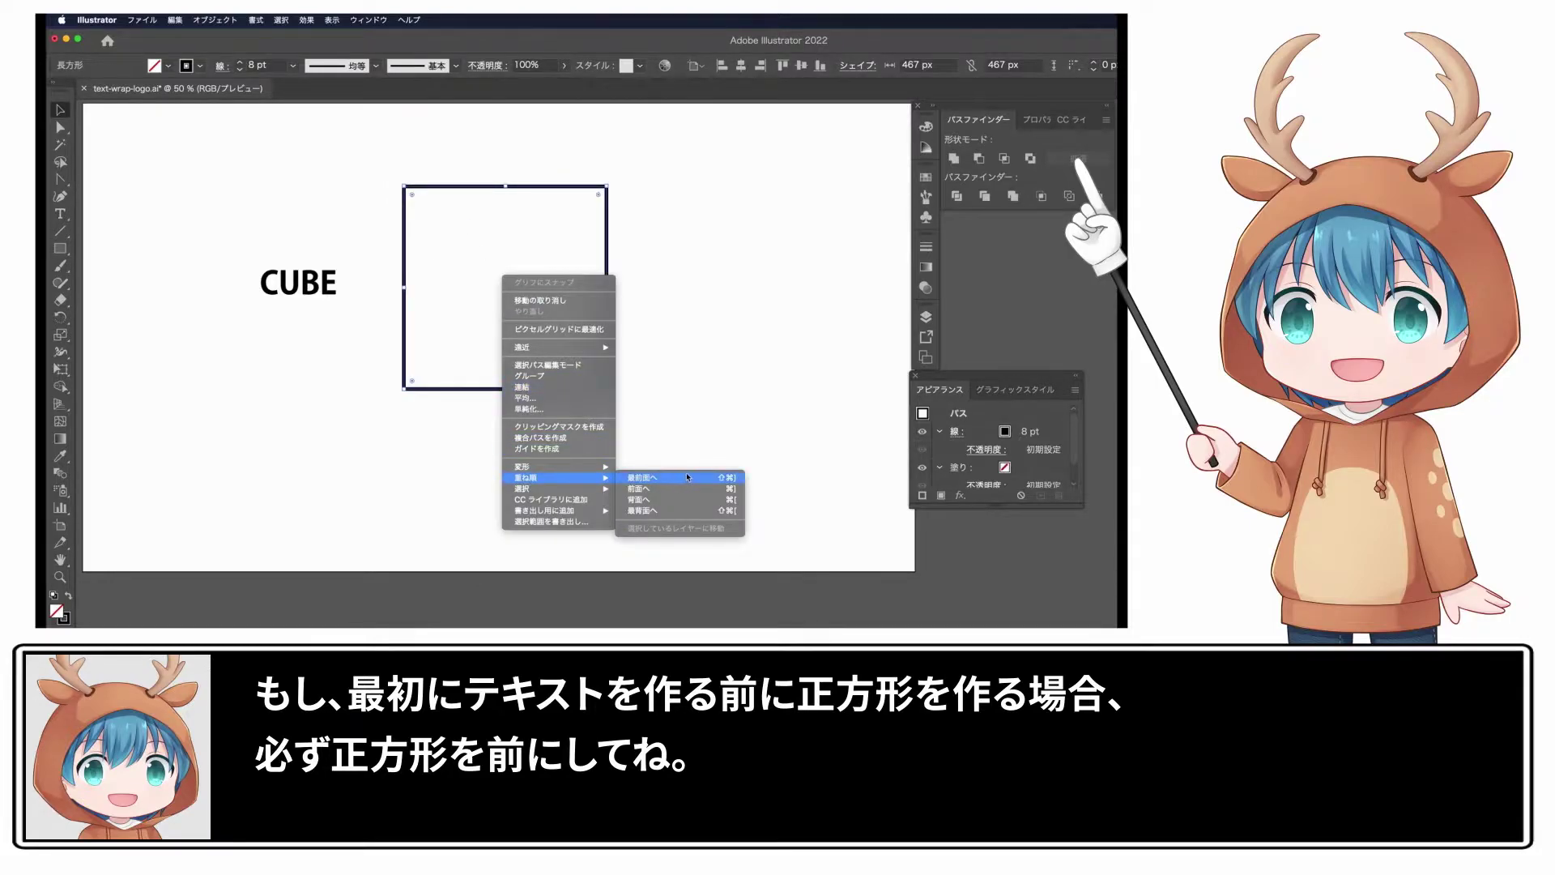
click(695, 479)
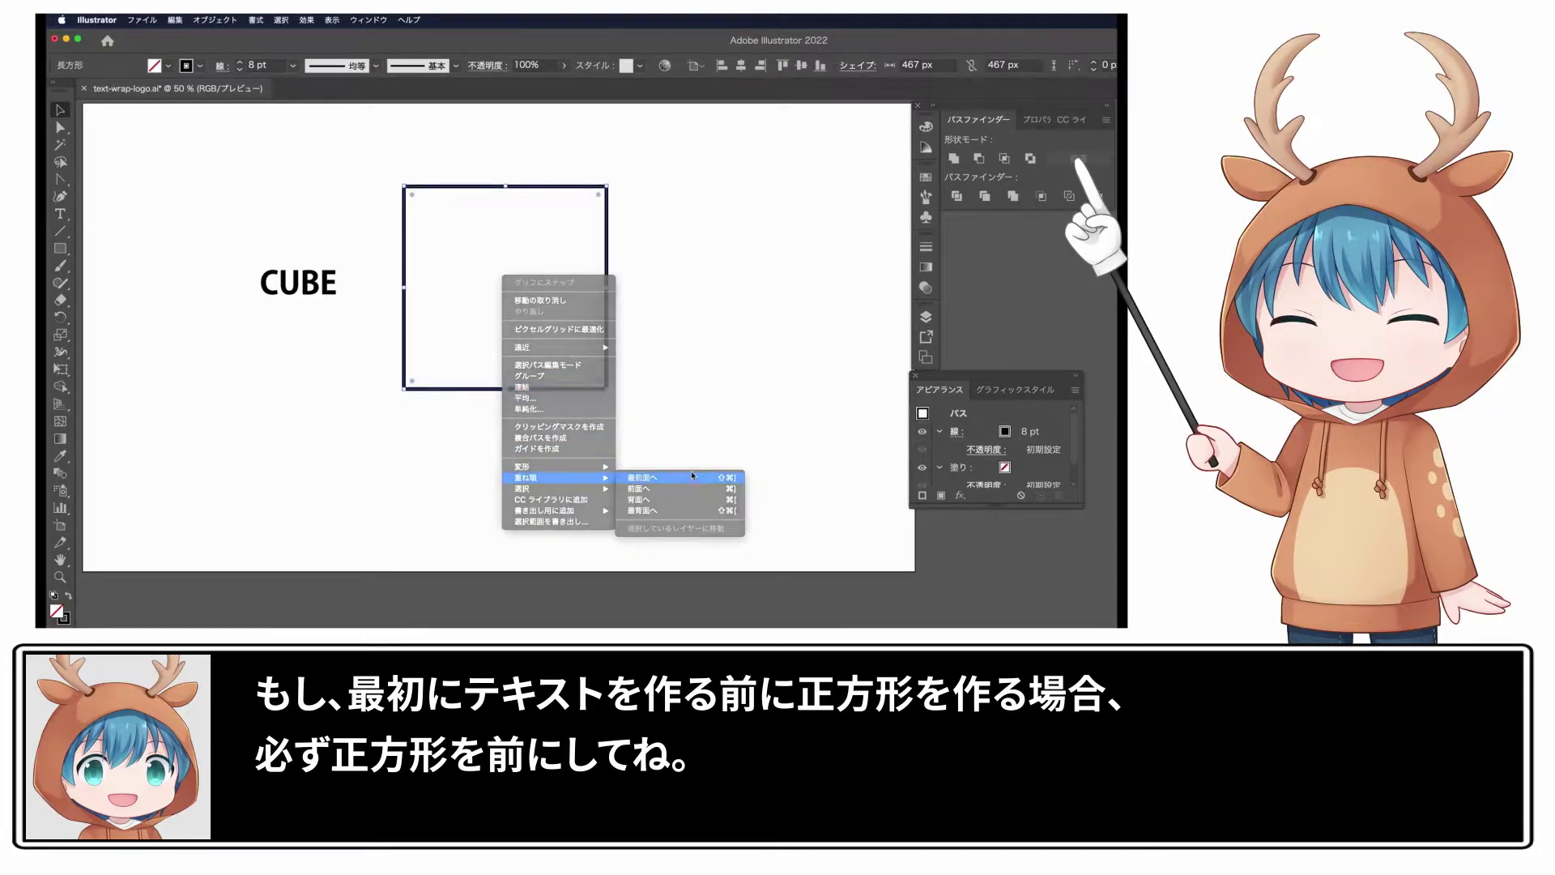
click(700, 420)
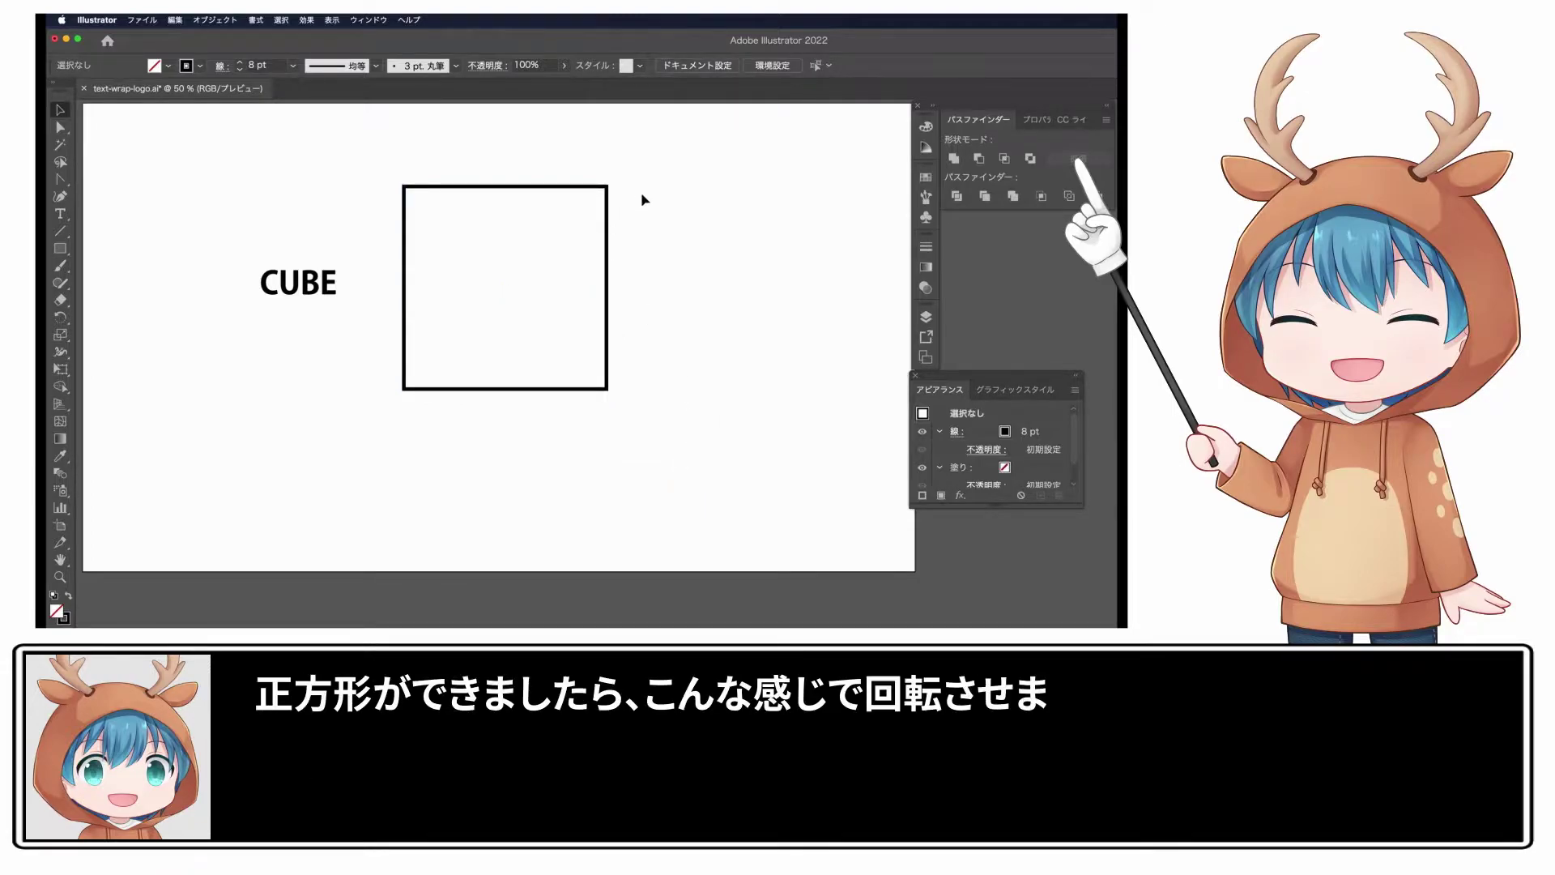
Rotate the square 45° into a diamond and Alt-drag a copy to the lower right
click(607, 207)
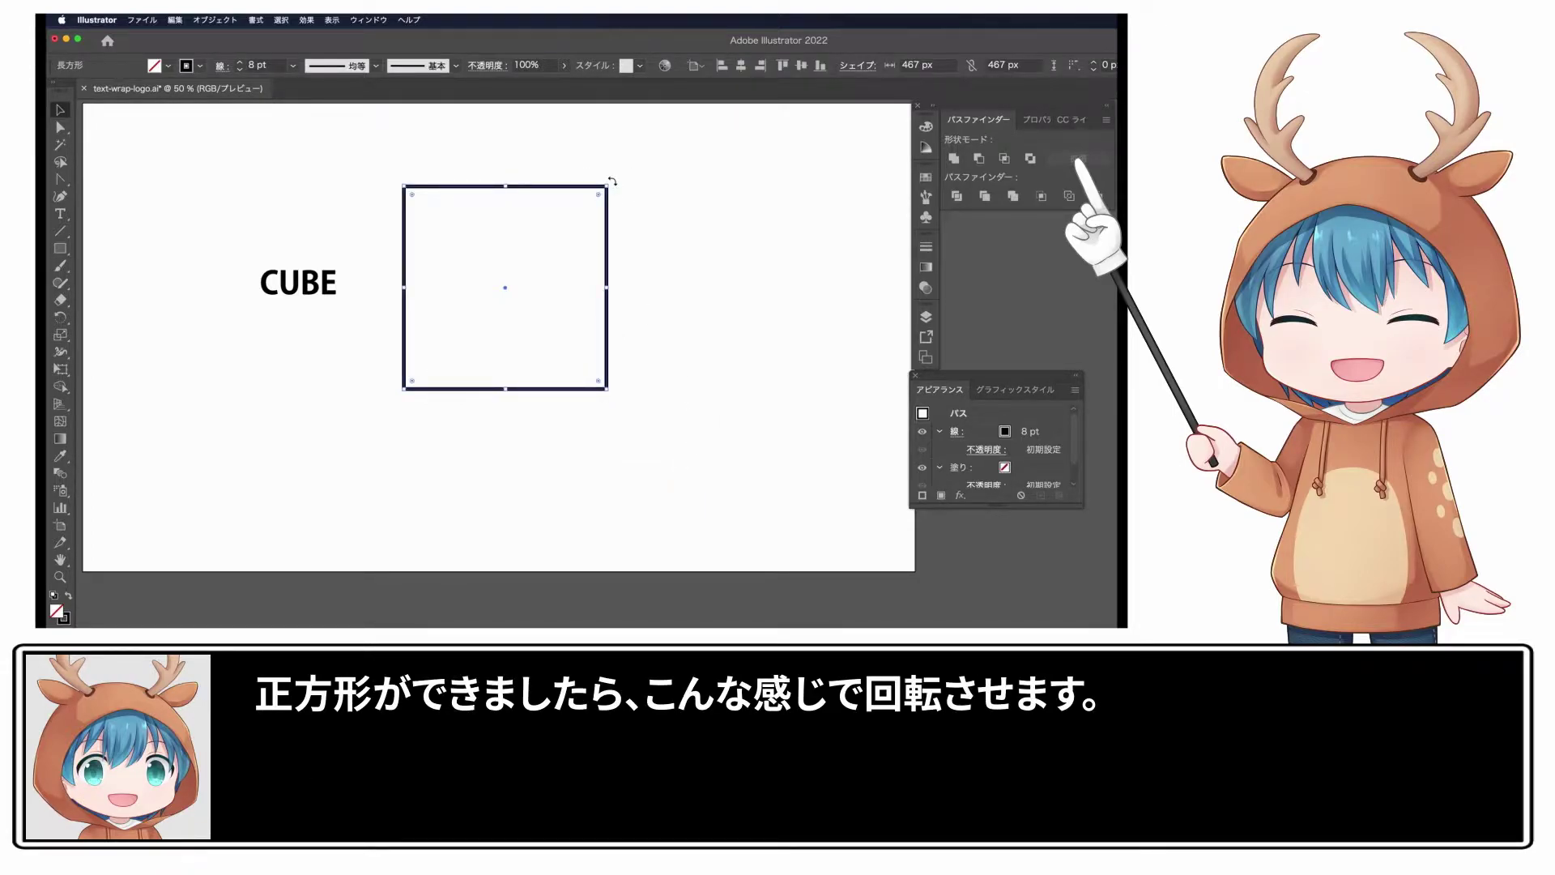
drag(612, 182, 654, 273)
click(557, 232)
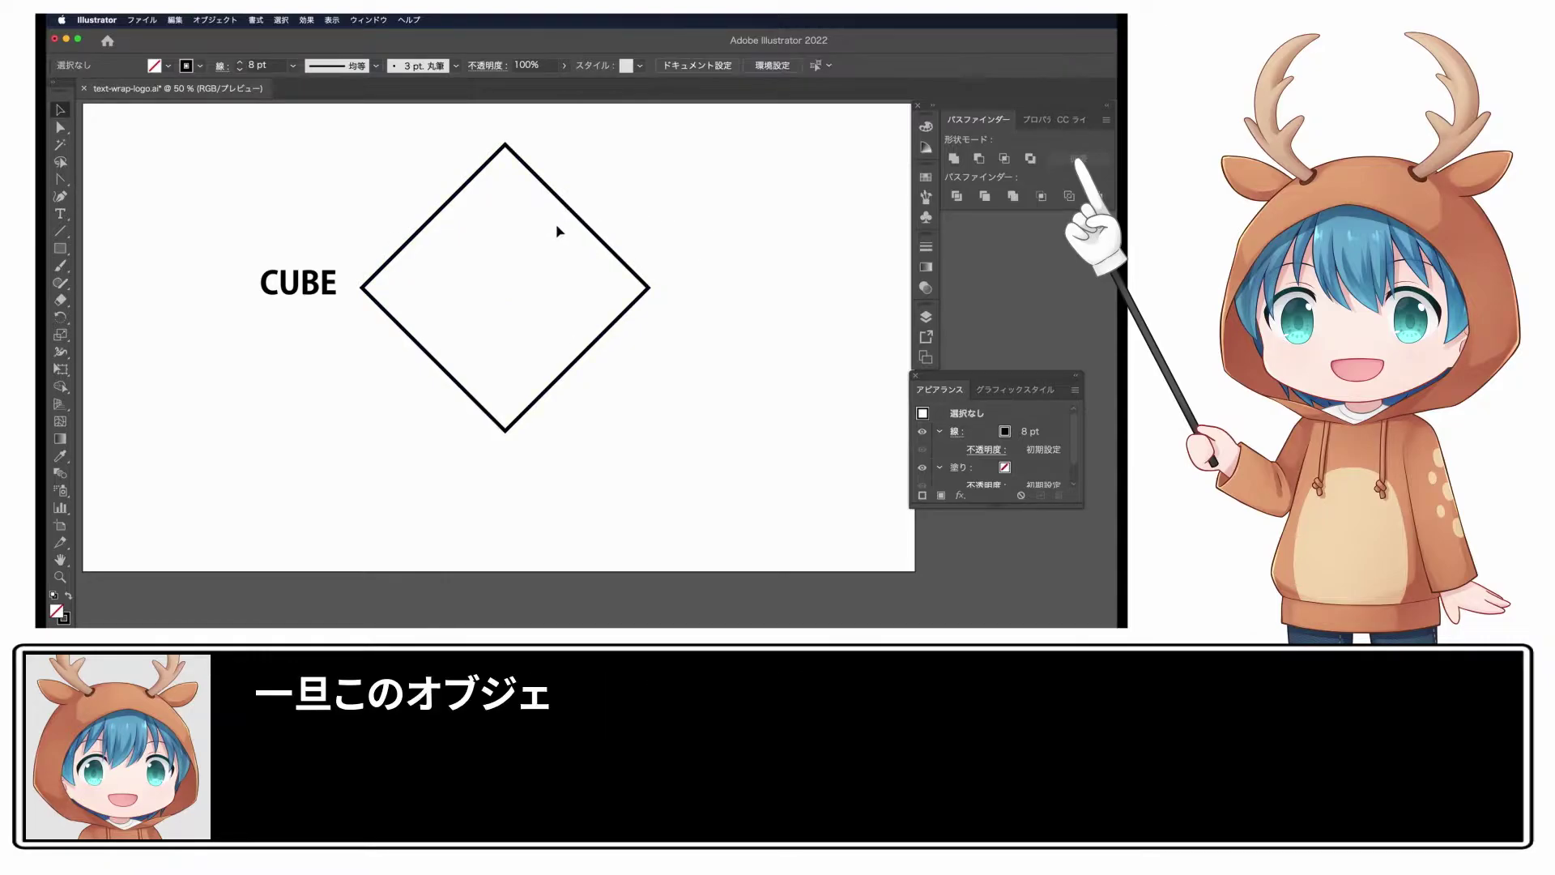
click(576, 219)
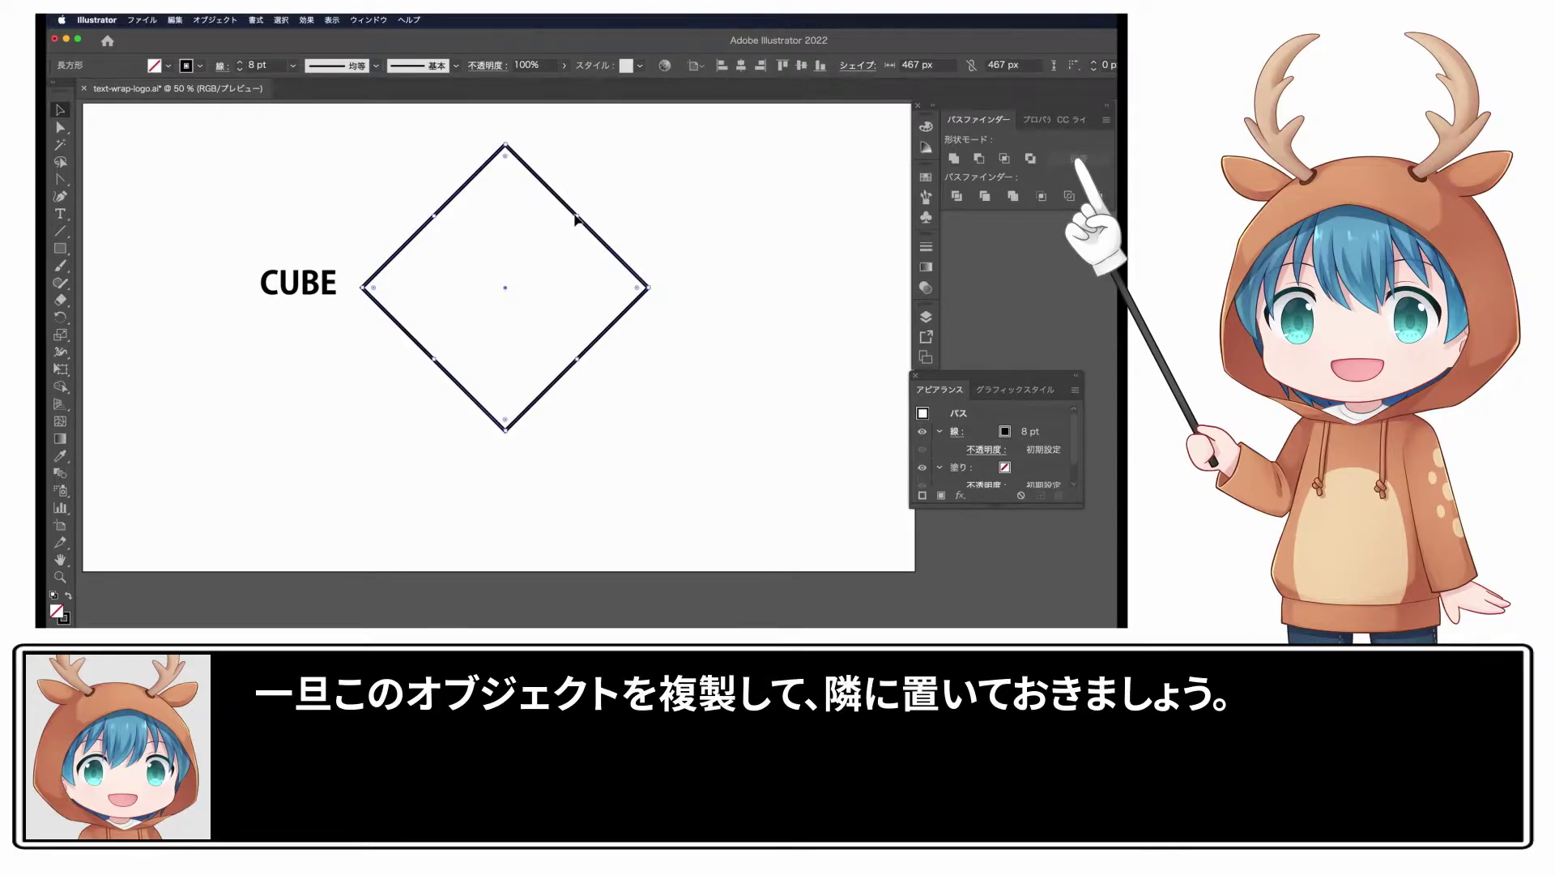
drag(576, 219, 828, 335)
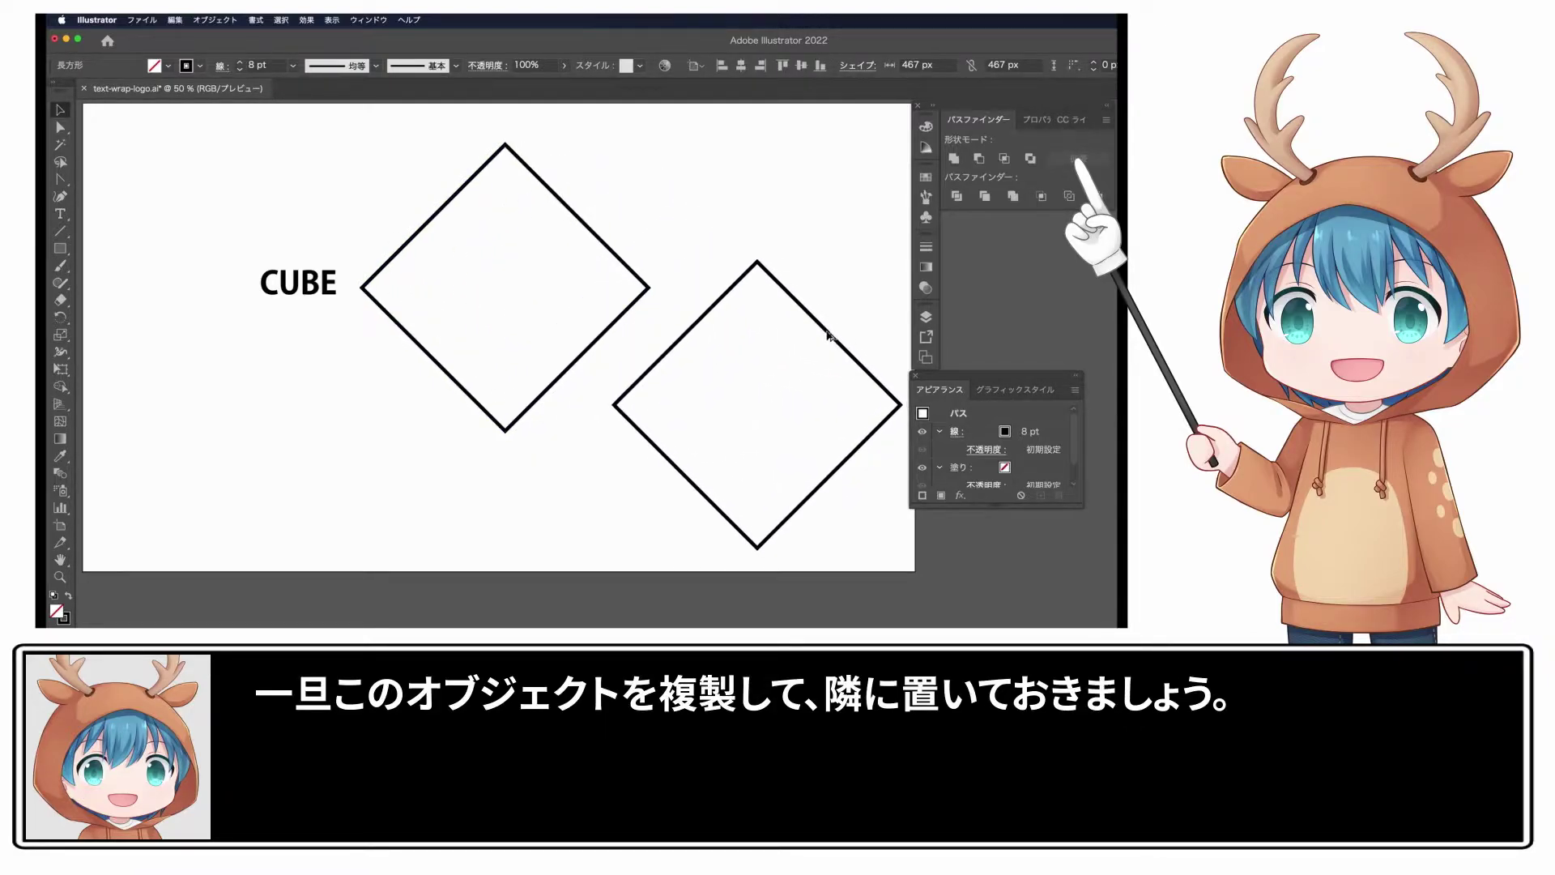
click(788, 202)
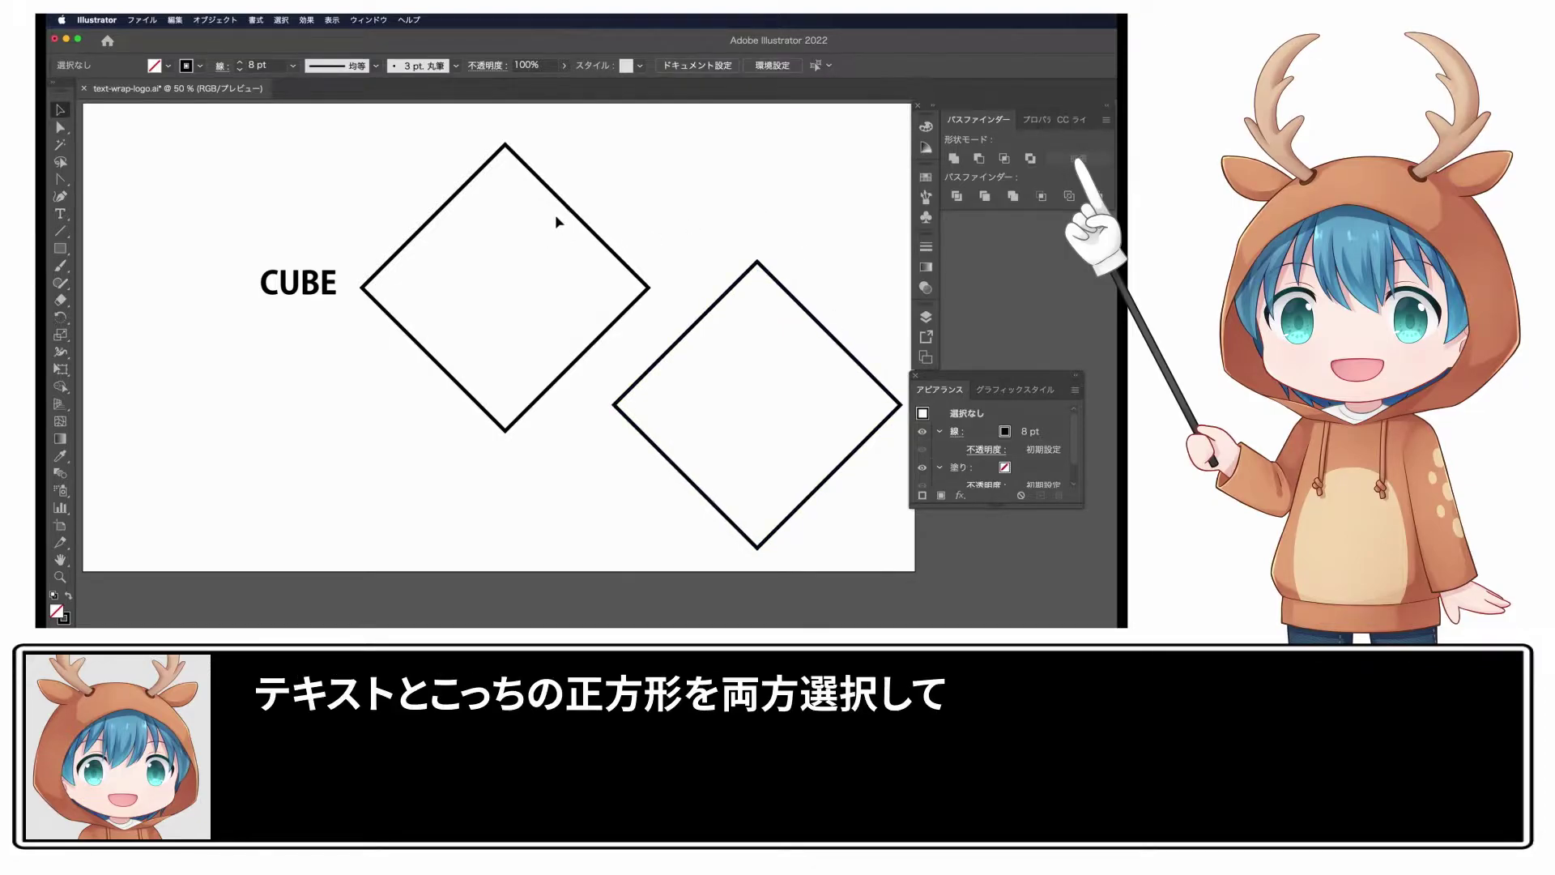
Warp CUBE into the first diamond with Envelope Distort > Make with Top Object, then nudge it left
mouse_move(555, 159)
mouse_down()
mouse_move(276, 304)
mouse_move(285, 261)
mouse_up()
click(215, 19)
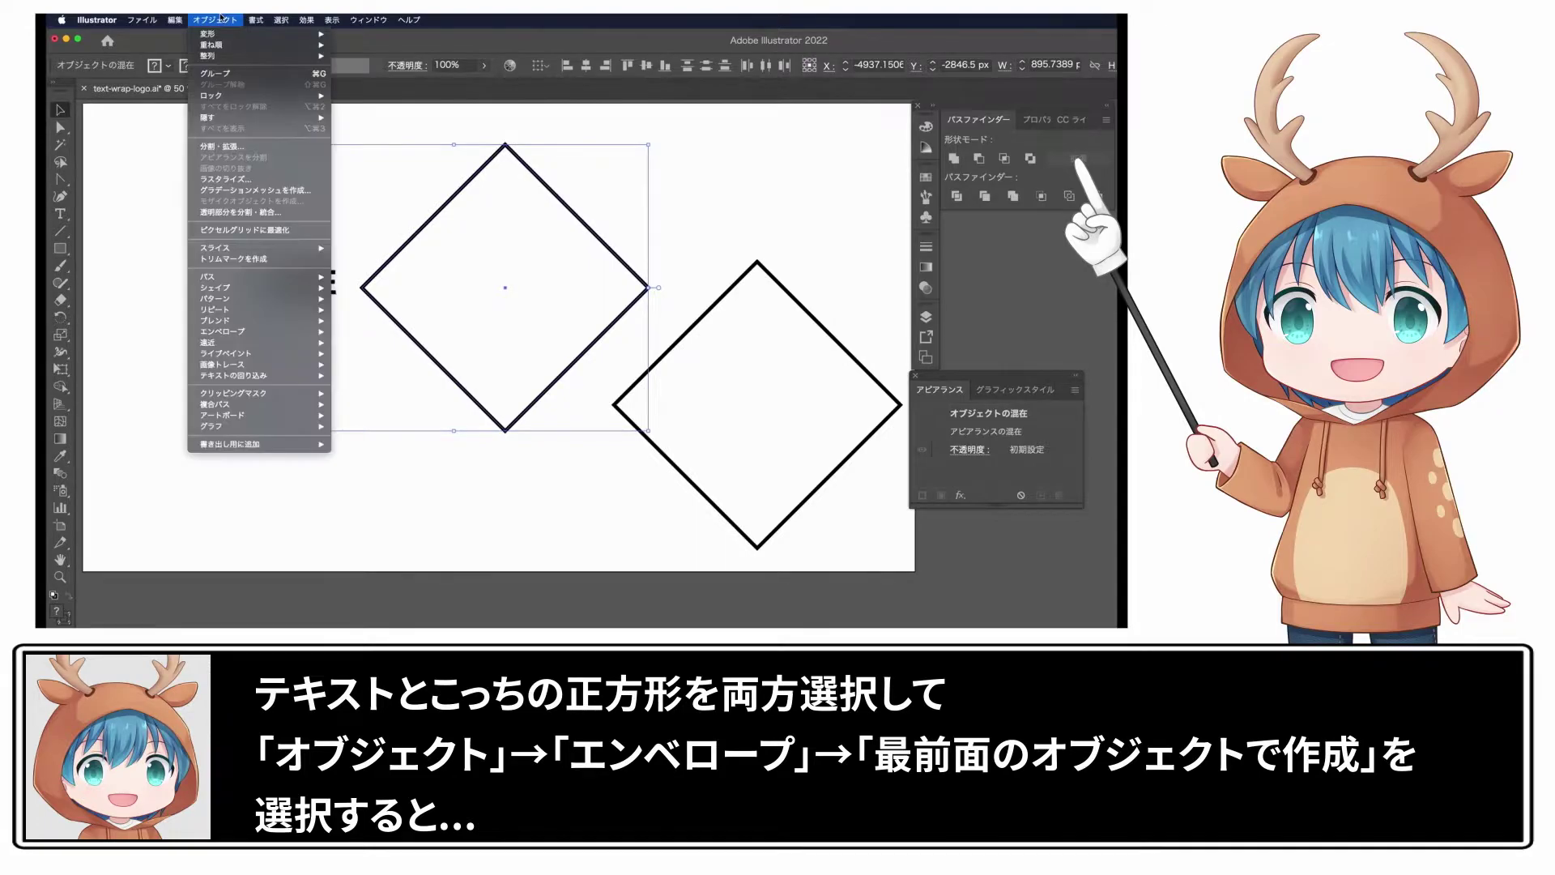
mouse_move(231, 330)
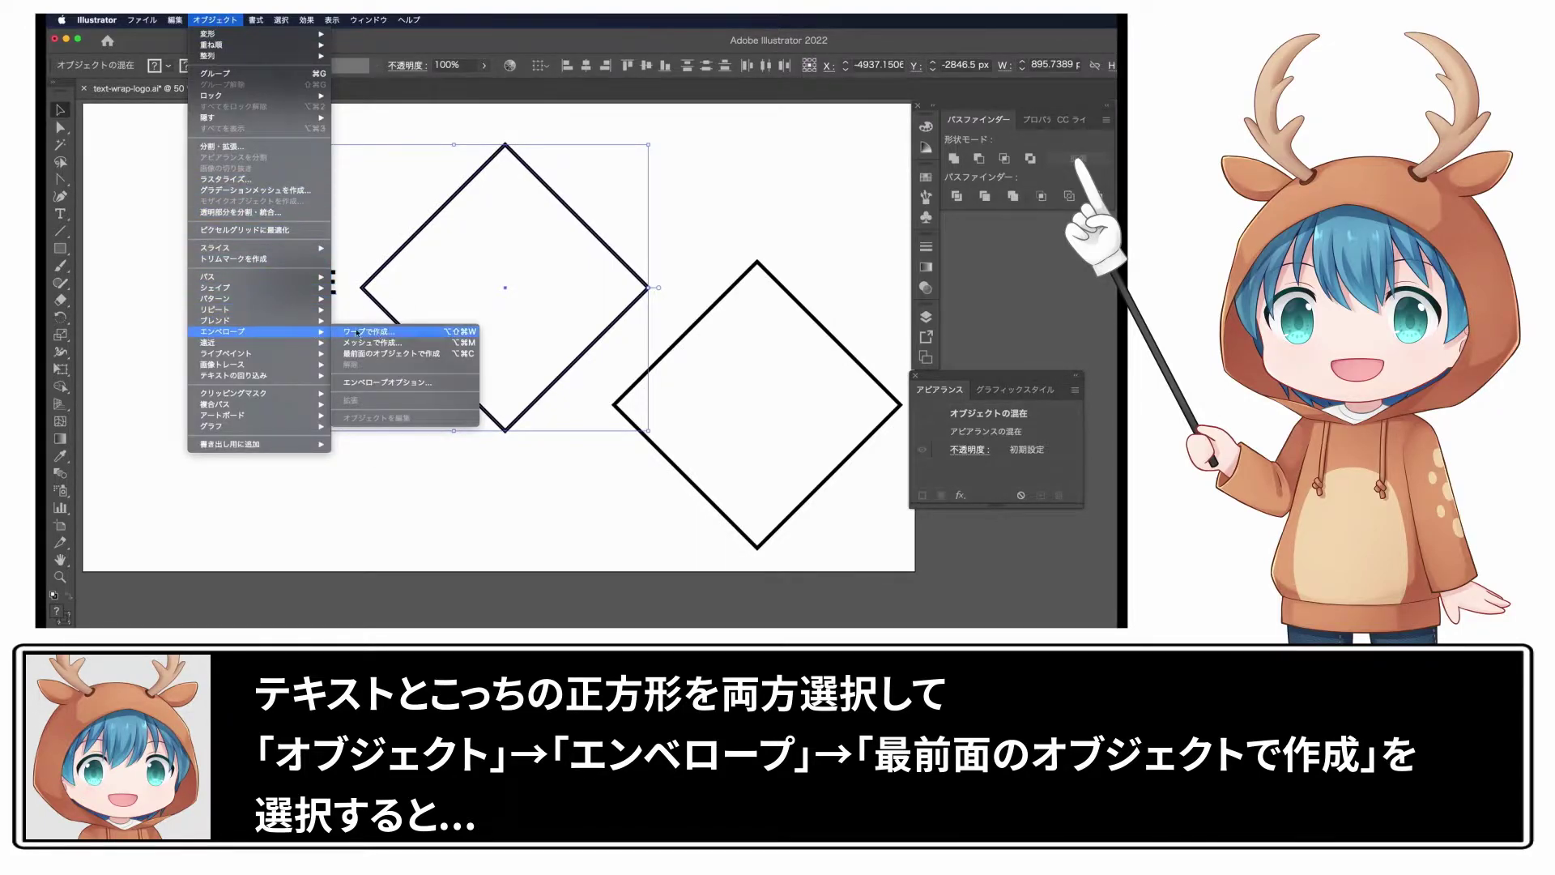
click(451, 359)
click(309, 386)
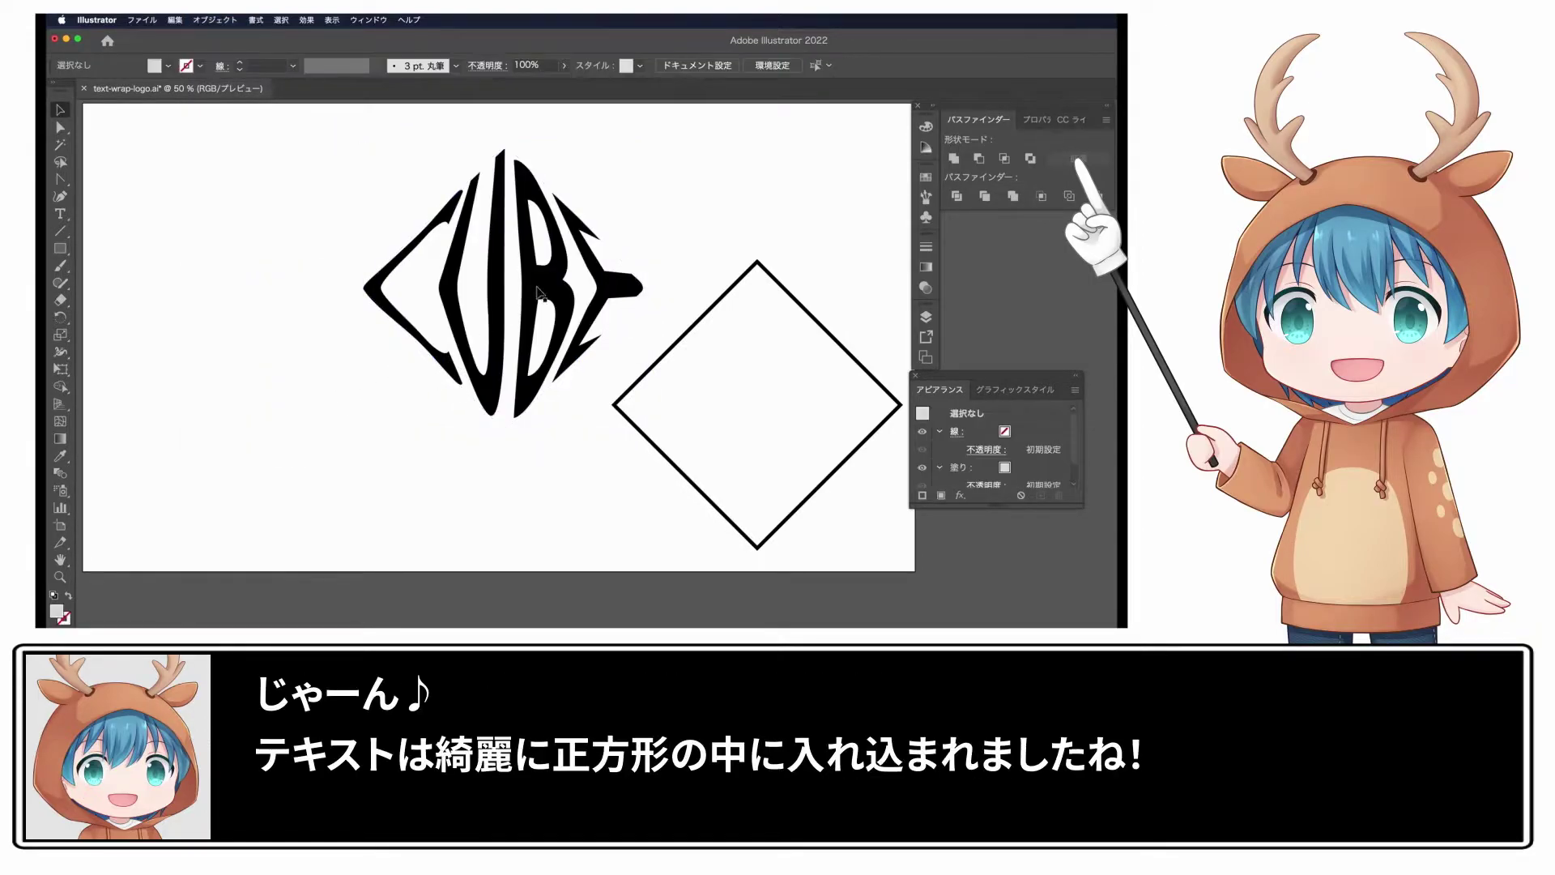
drag(538, 293, 492, 323)
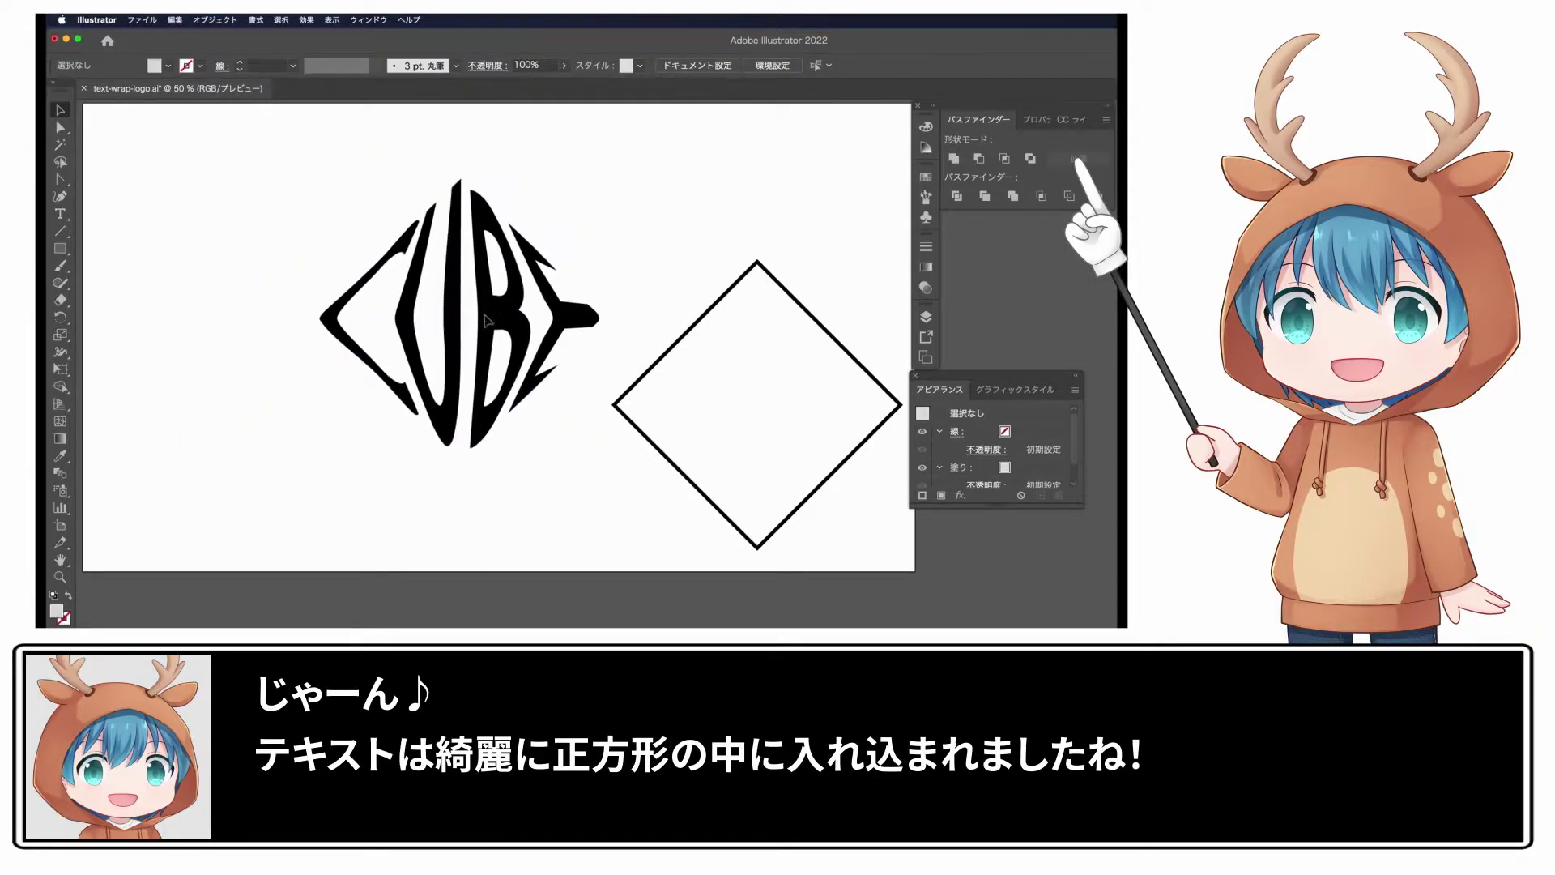
click(674, 315)
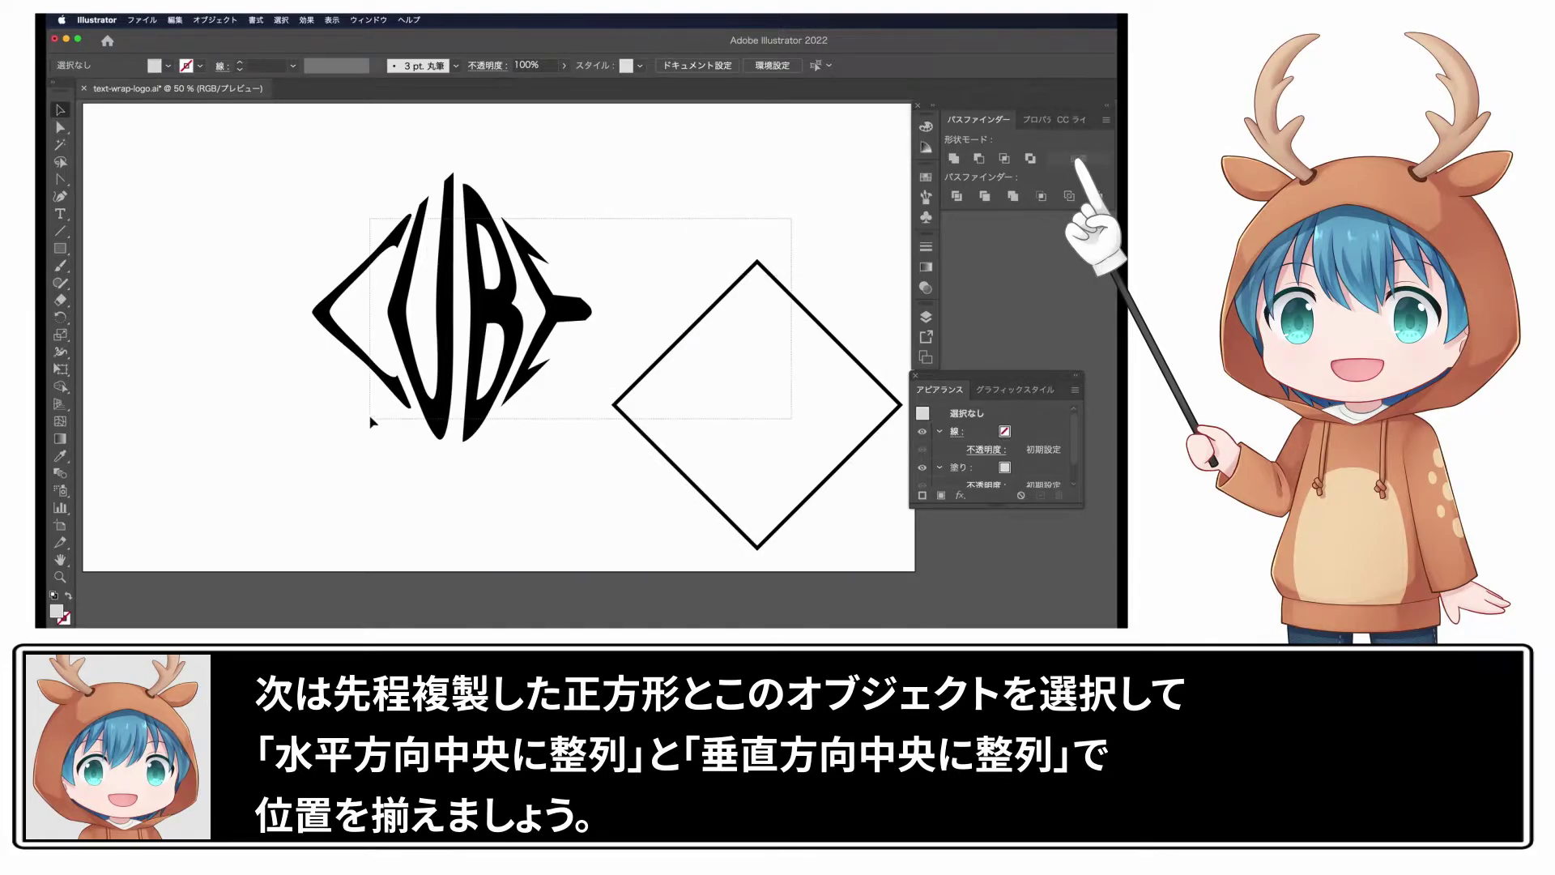
Centre the spare diamond on the warped CUBE and scale it from 467 px to about 509 px
drag(658, 293, 368, 419)
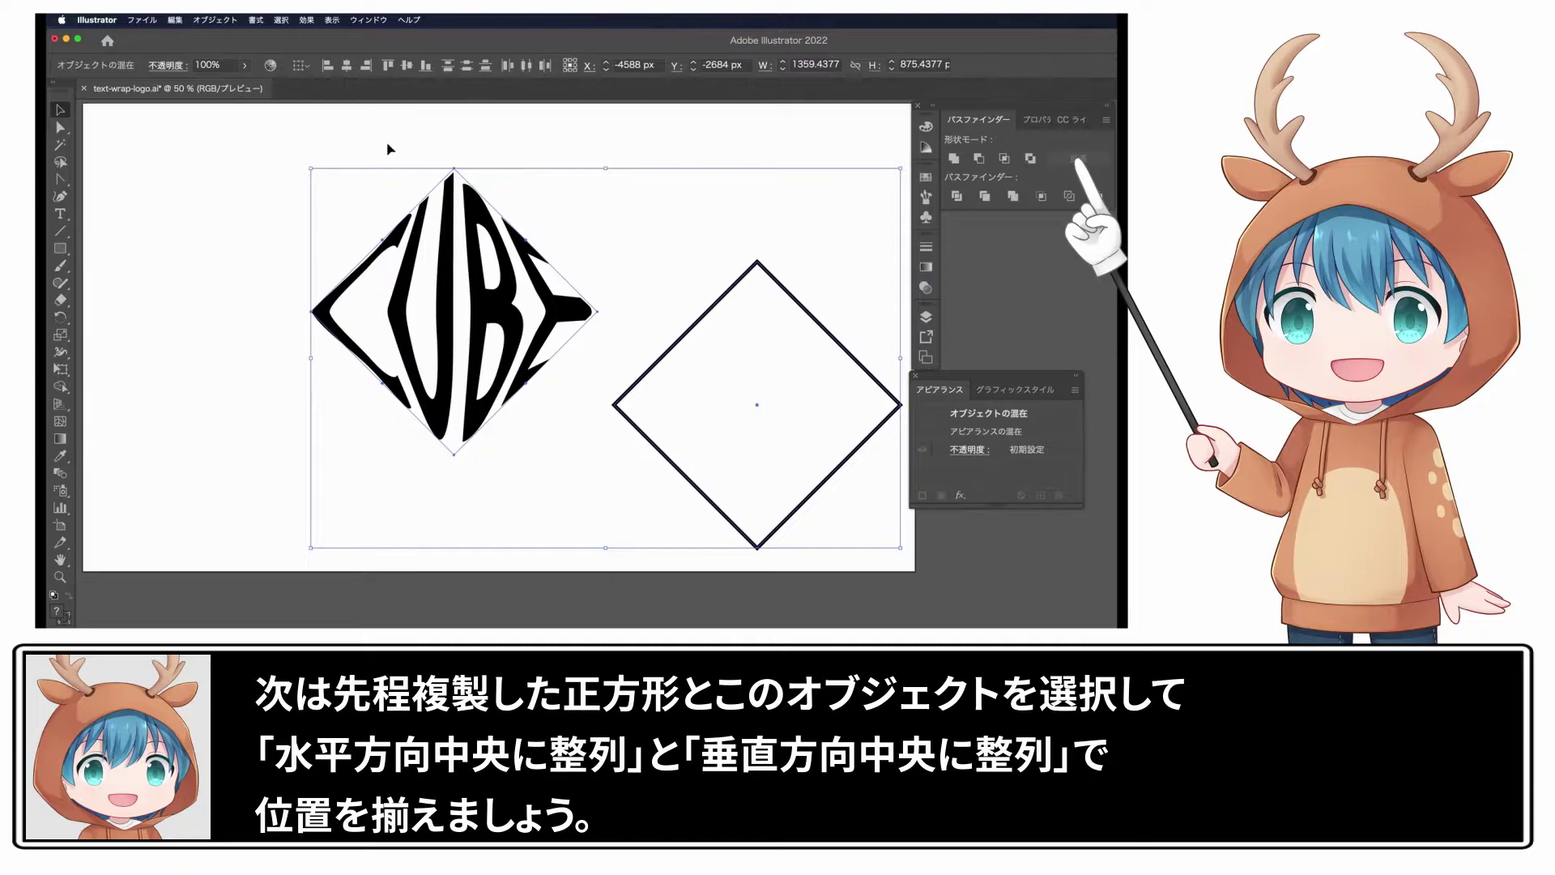
click(347, 65)
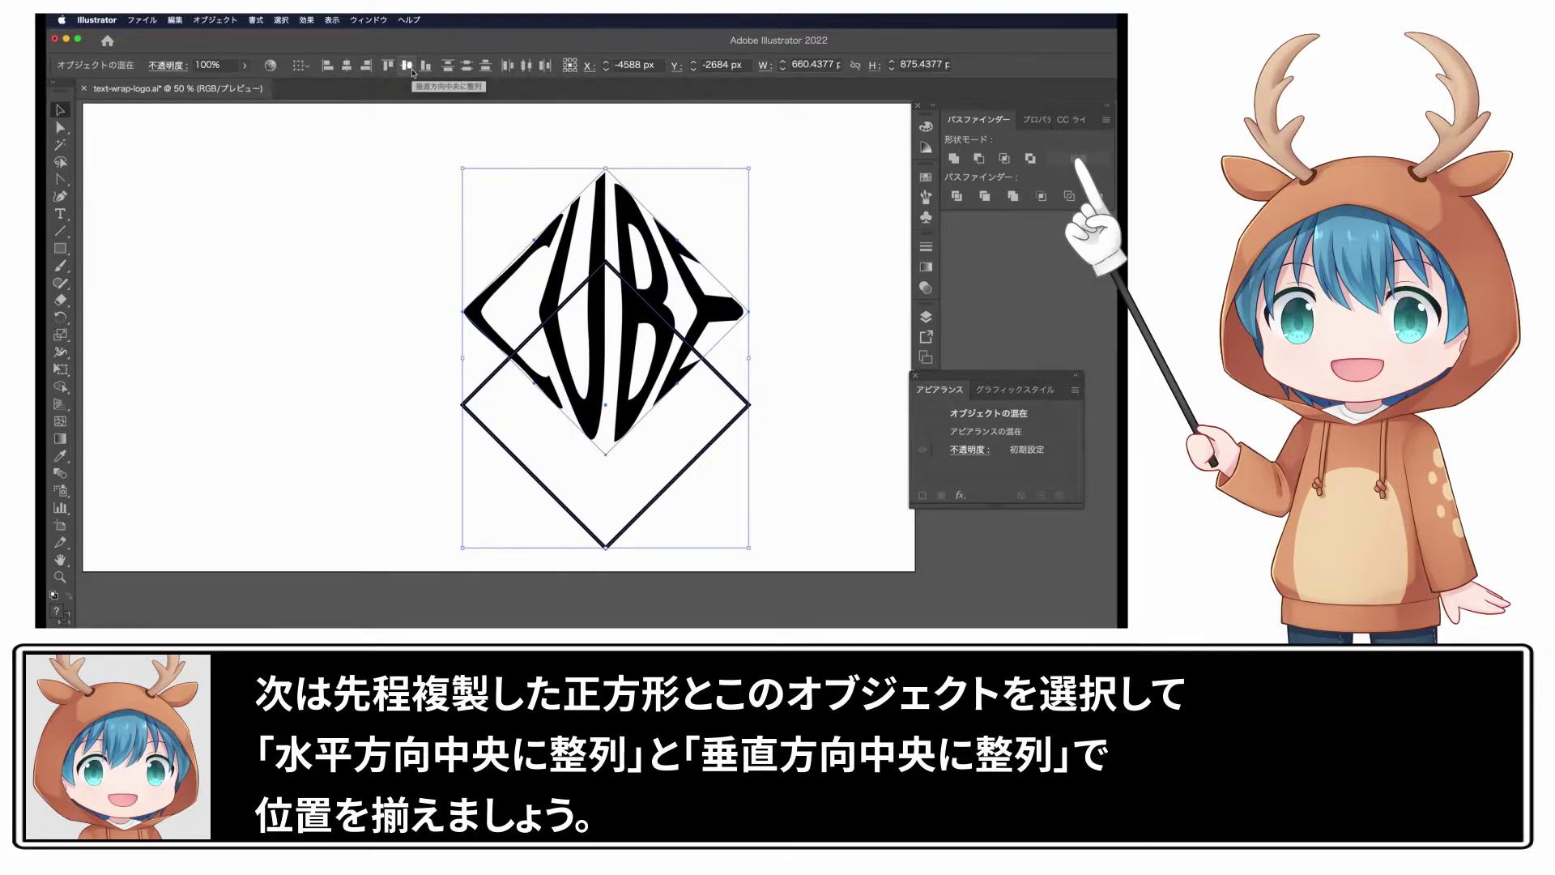
click(411, 71)
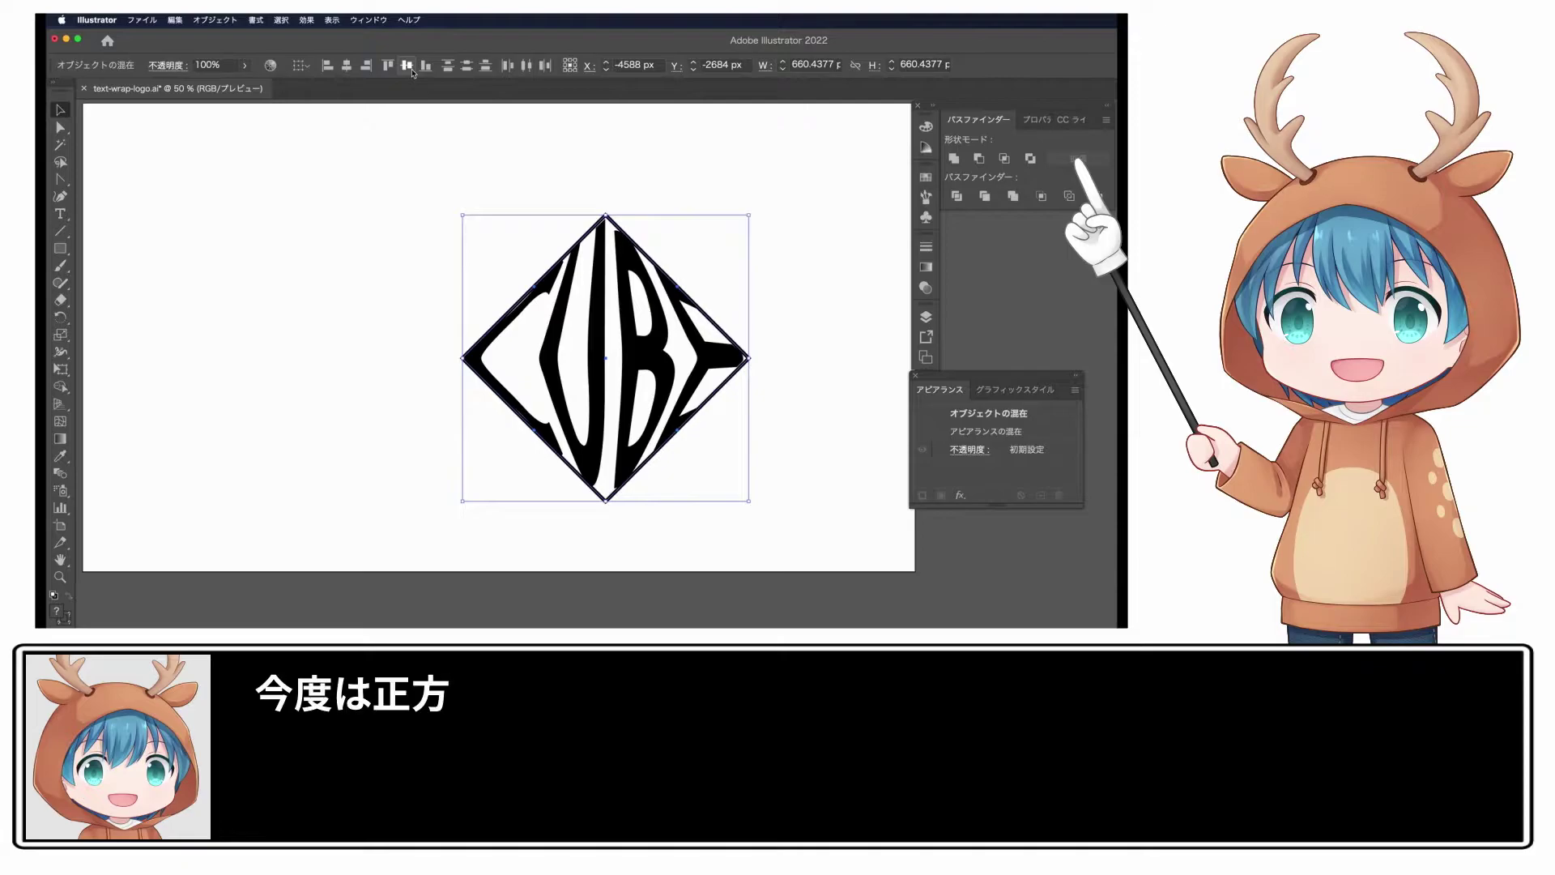
click(479, 158)
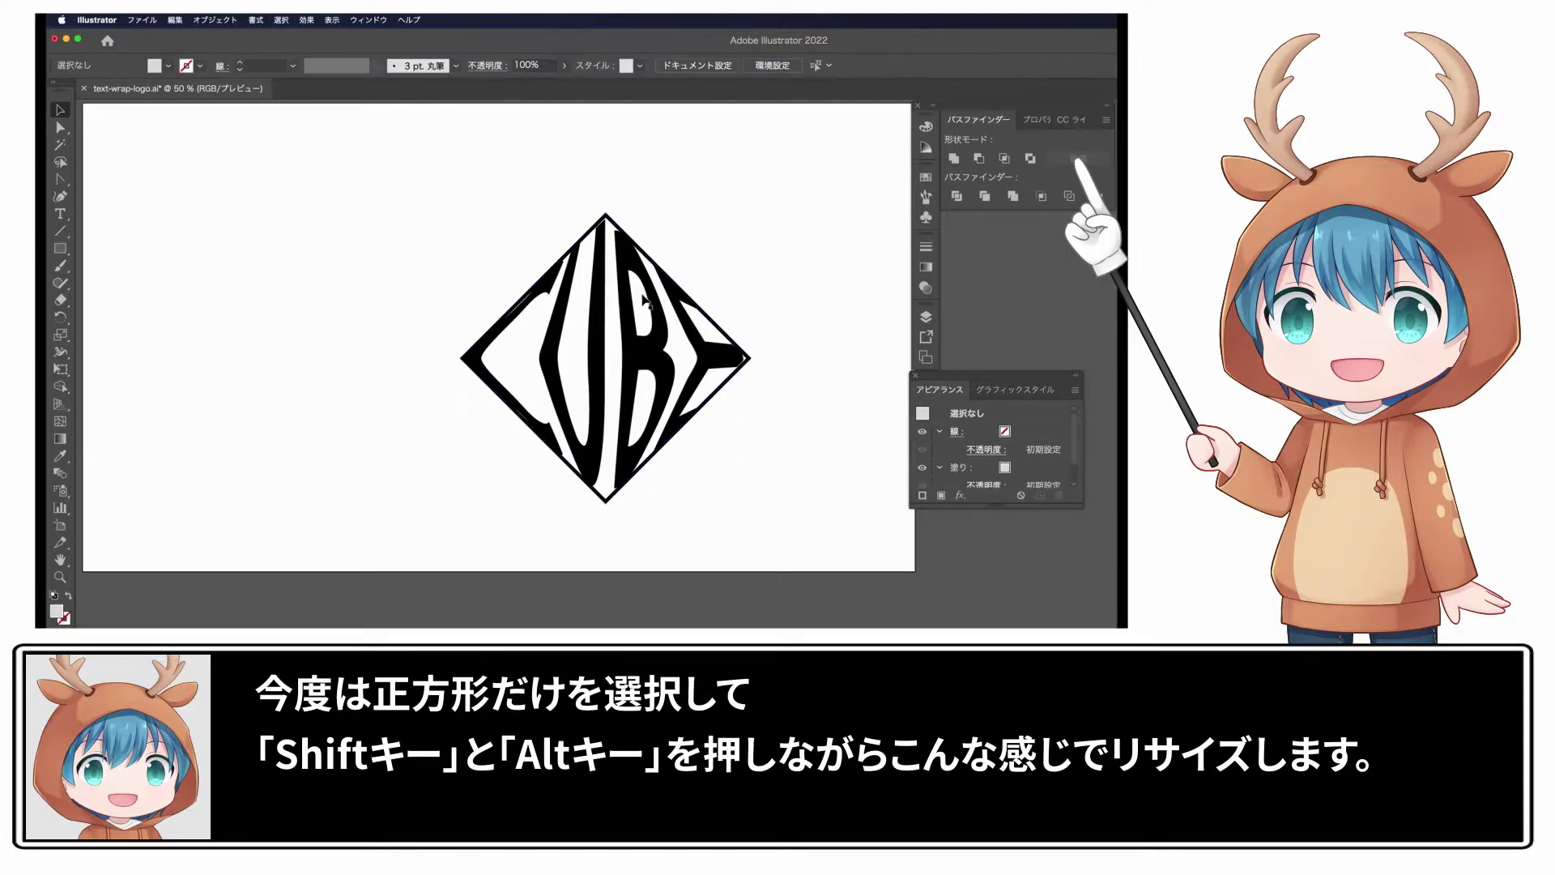
click(633, 255)
click(624, 198)
click(677, 285)
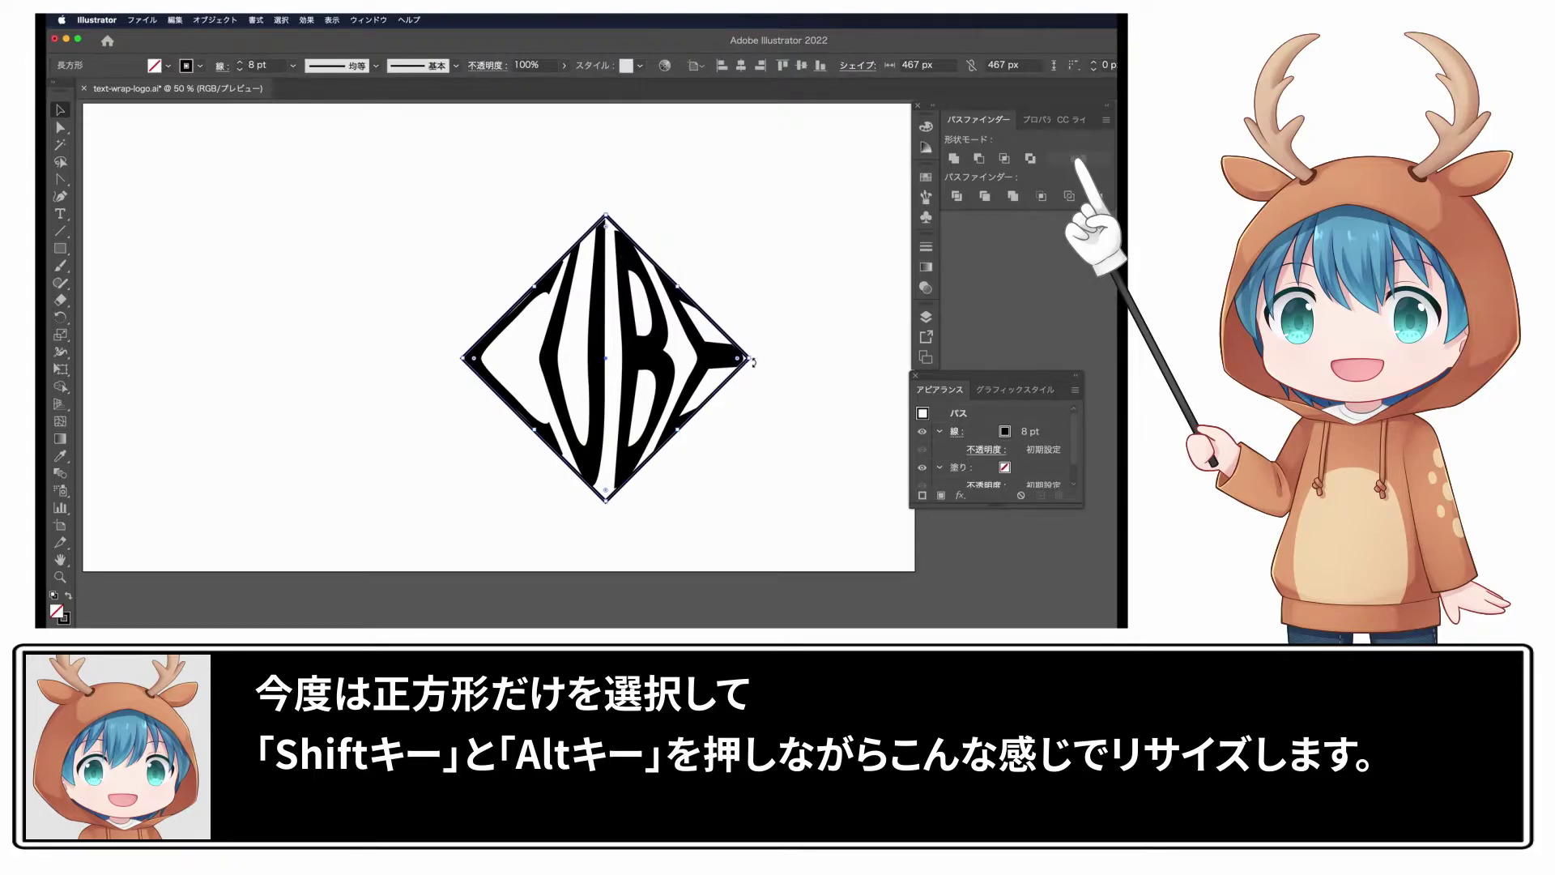
drag(750, 360, 770, 367)
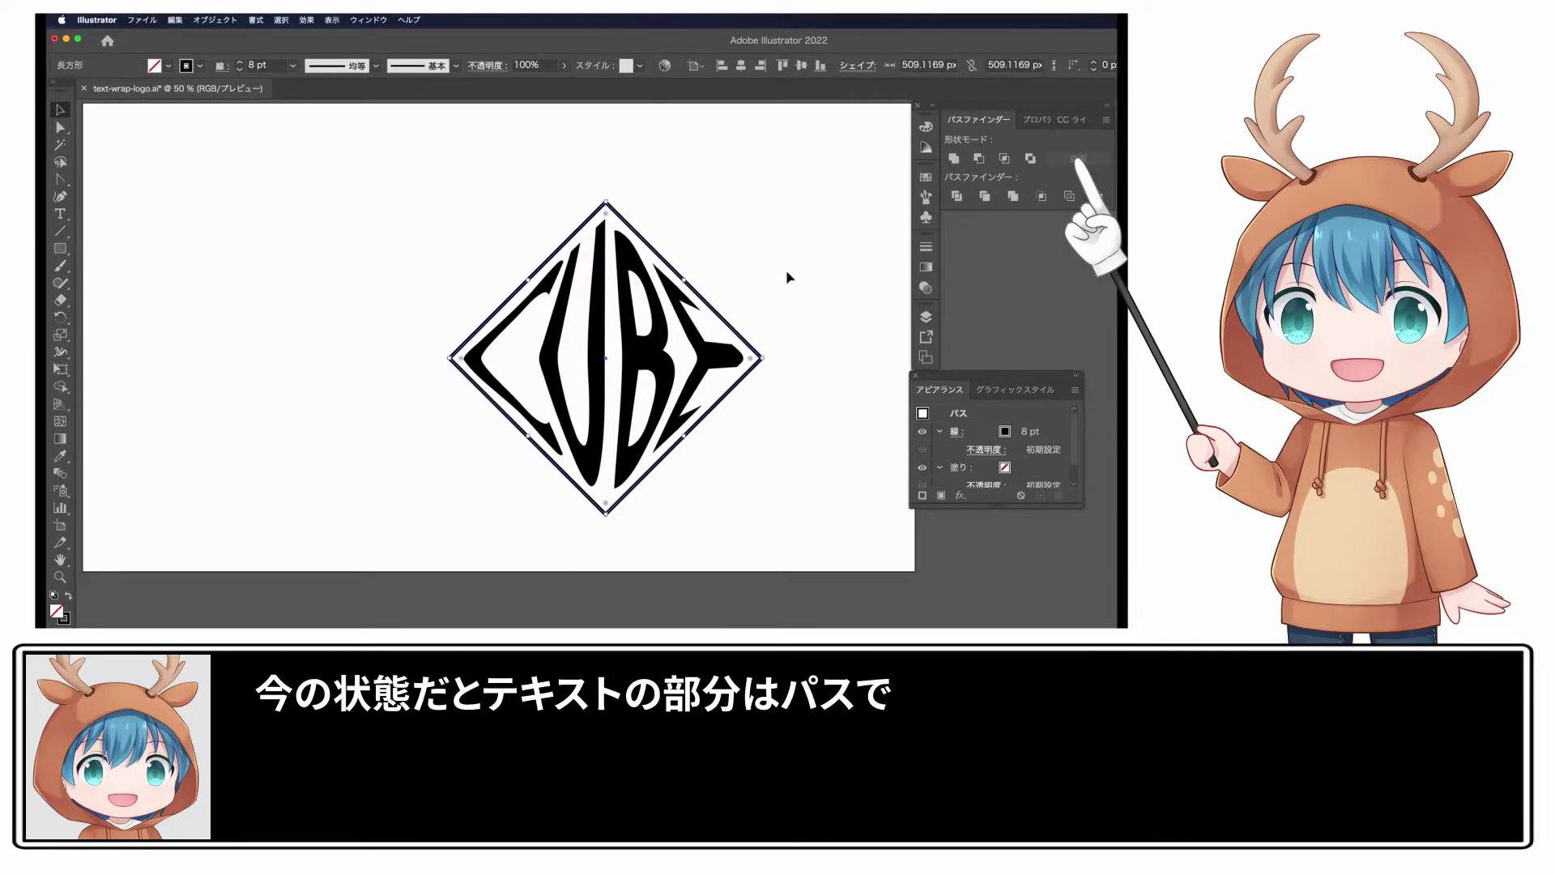
mouse_move(818, 232)
mouse_down()
mouse_move(643, 370)
mouse_move(425, 327)
mouse_up()
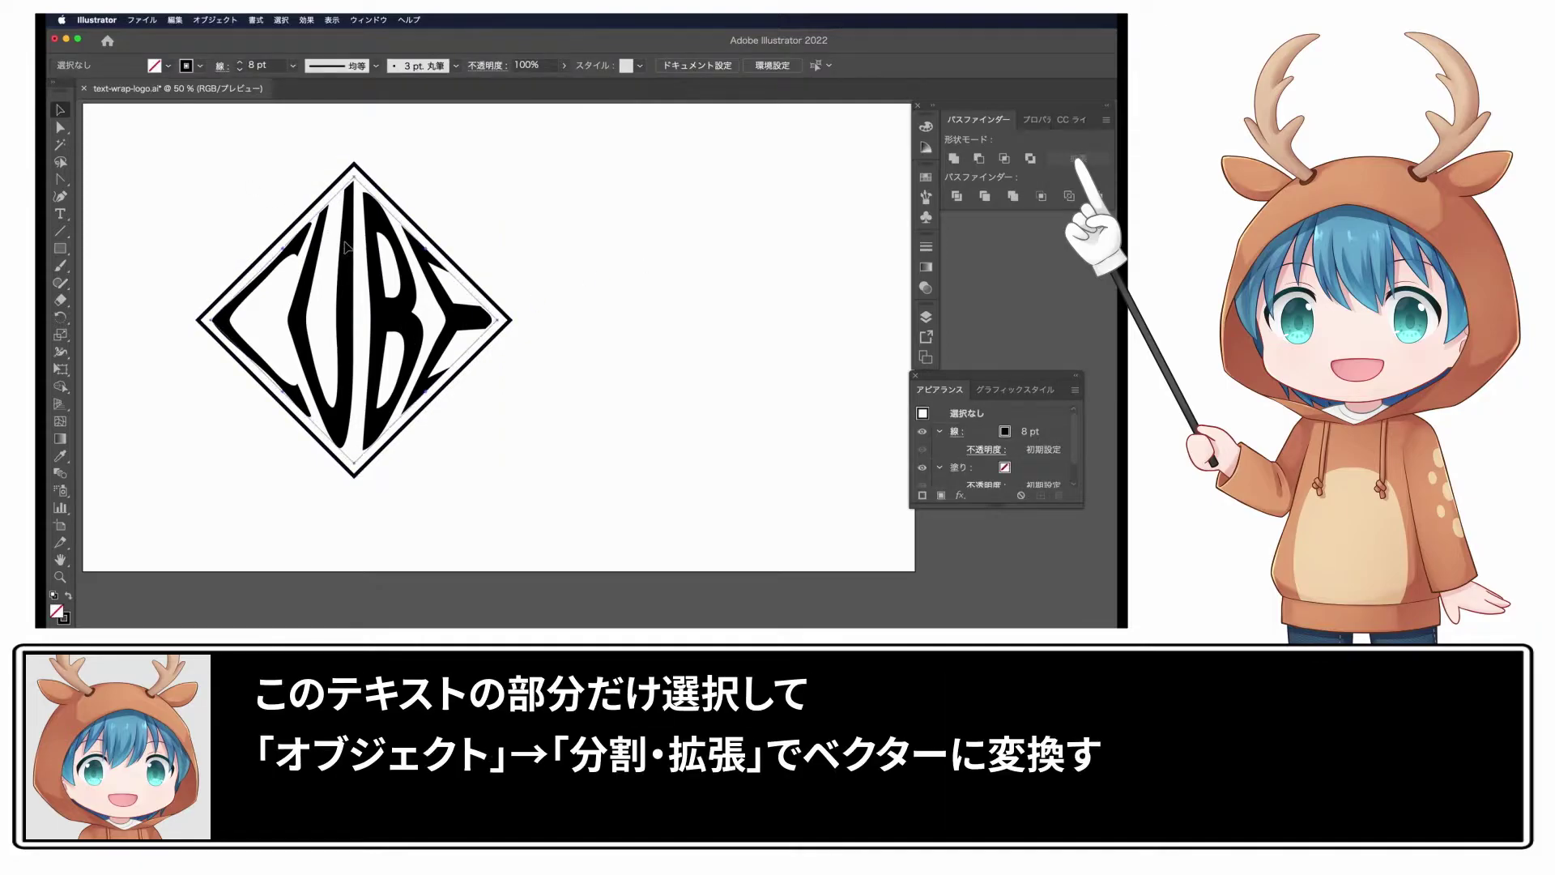
Expand the warped CUBE envelope into vector paths with Object > Expand
click(348, 251)
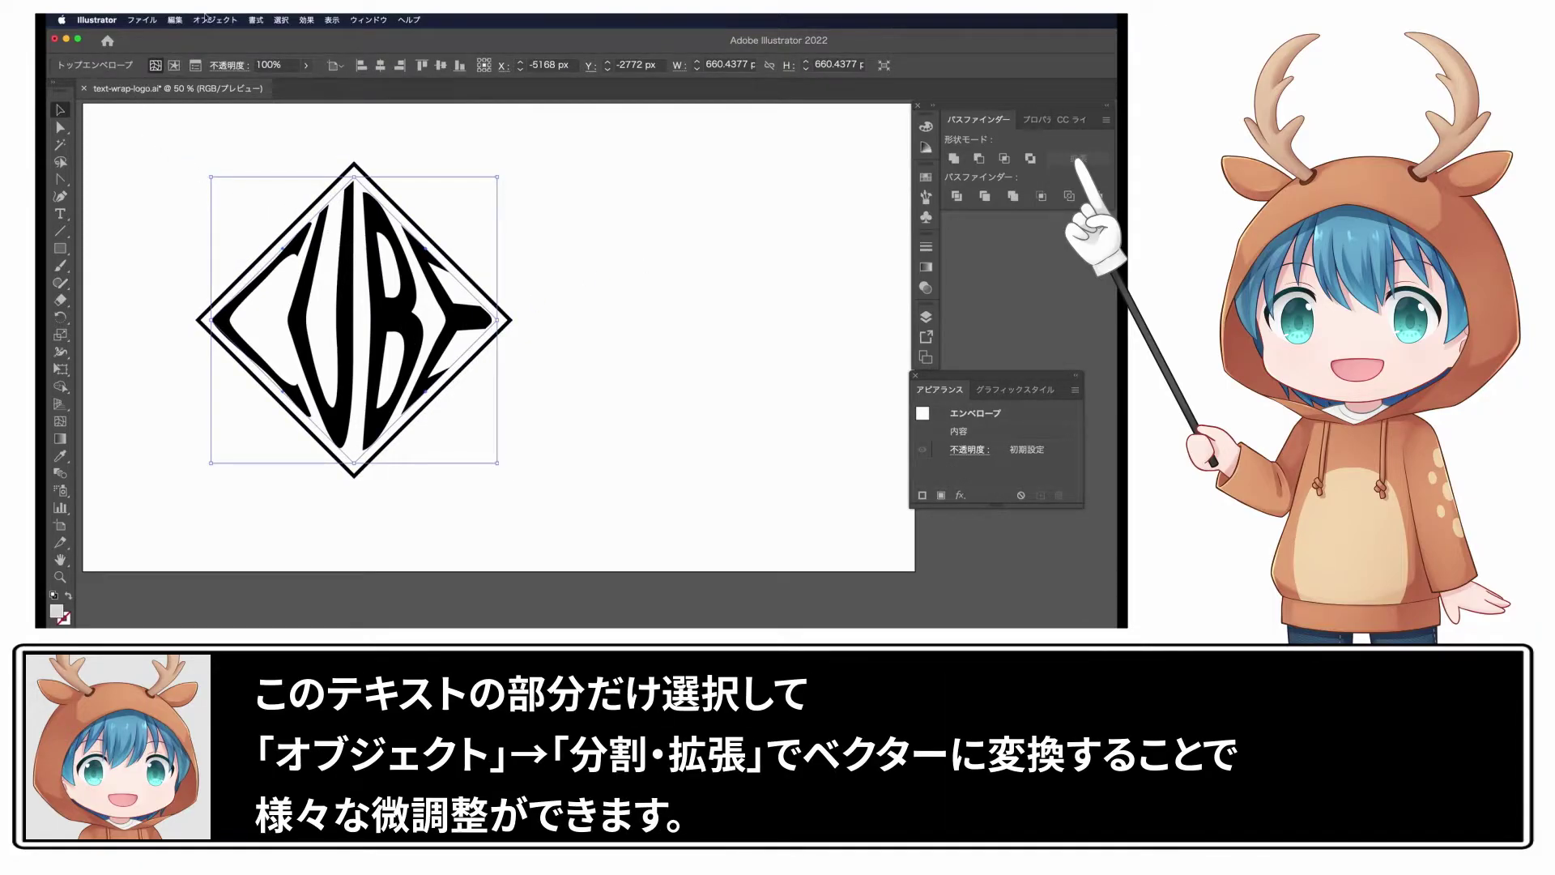
click(214, 18)
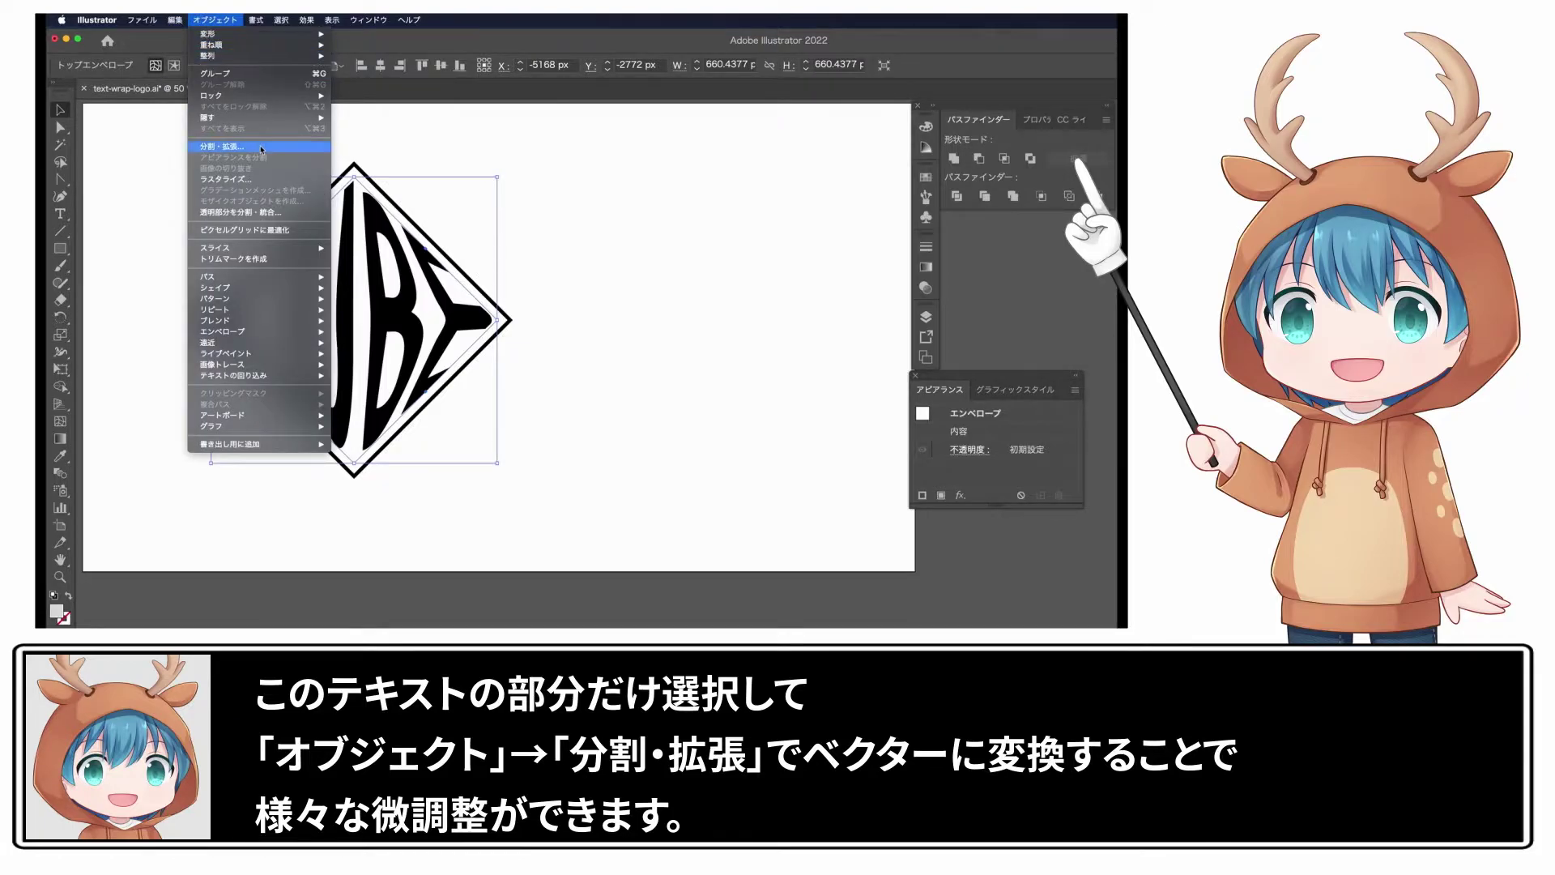
click(259, 149)
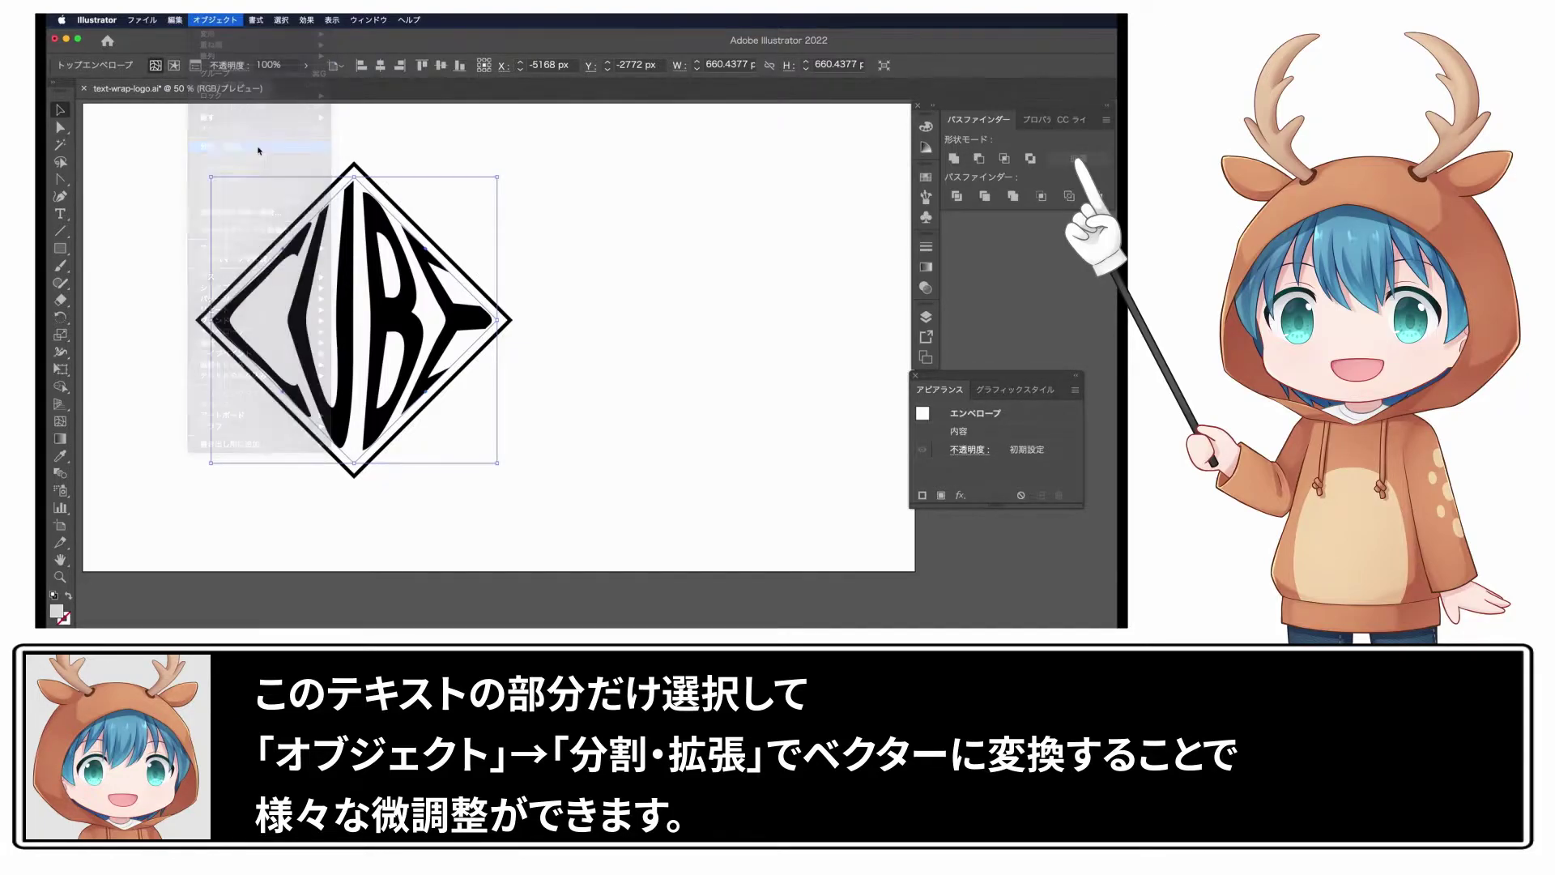
click(838, 500)
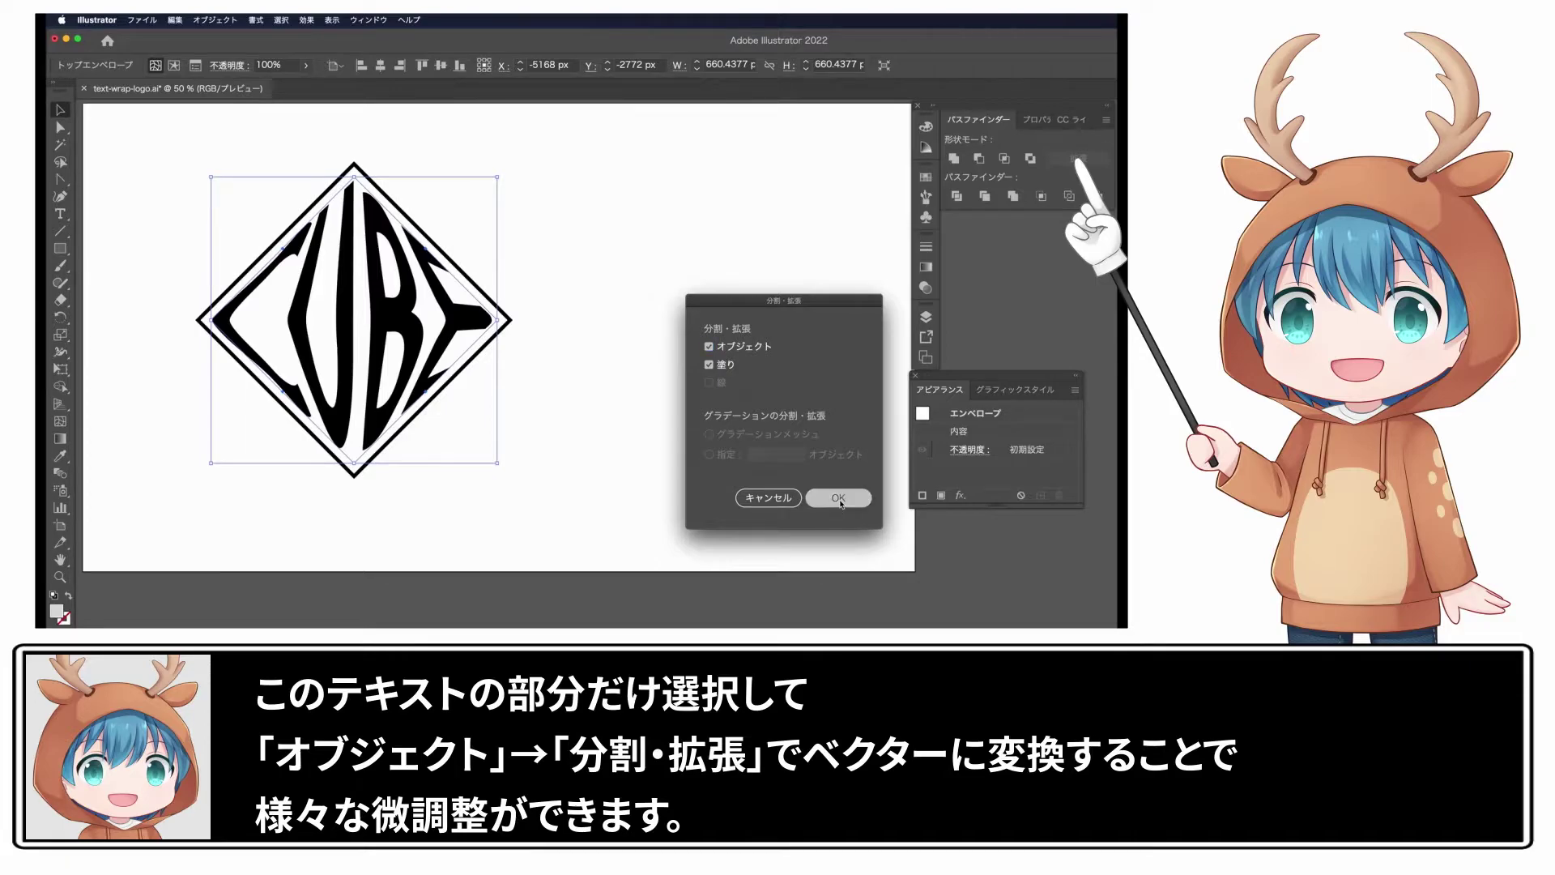
click(619, 358)
Pick individual C and U letter contours with Direct Selection, then exit isolation mode
click(59, 127)
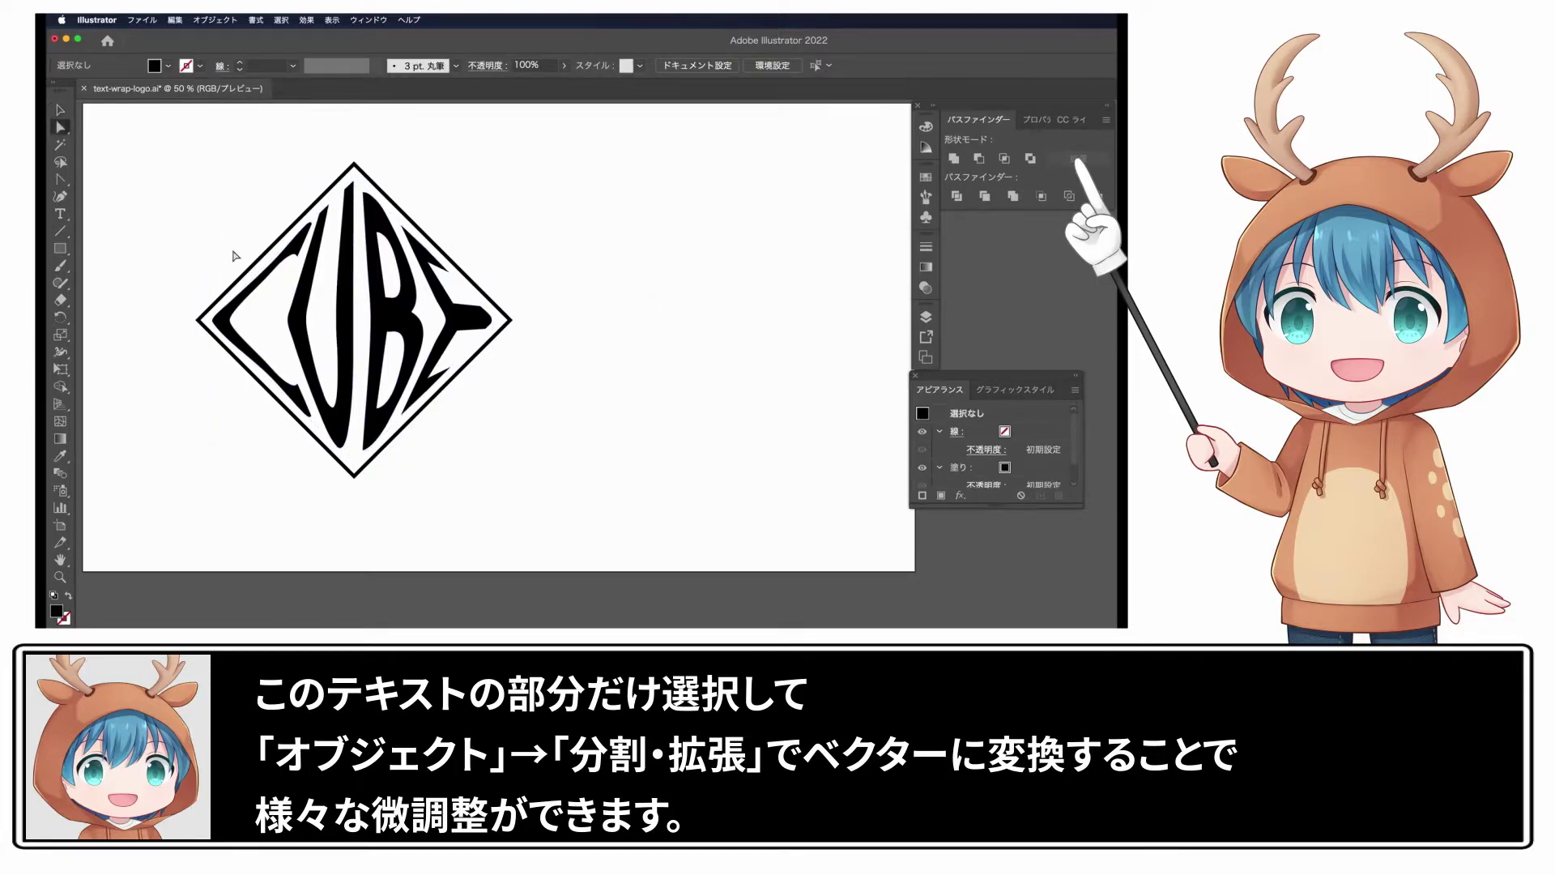
click(277, 275)
click(297, 251)
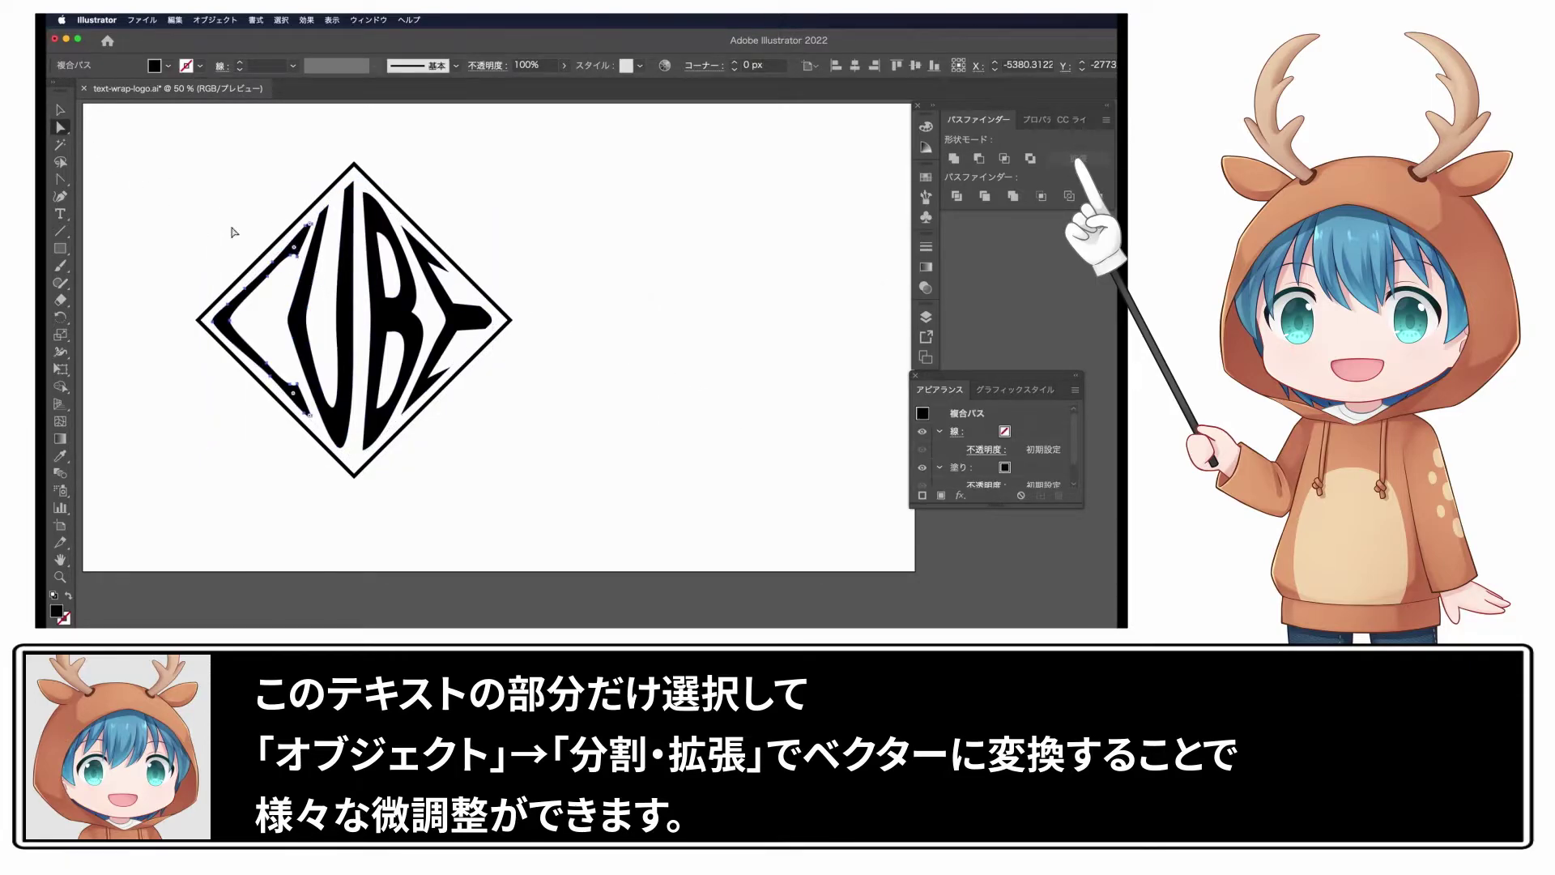
click(168, 68)
click(146, 101)
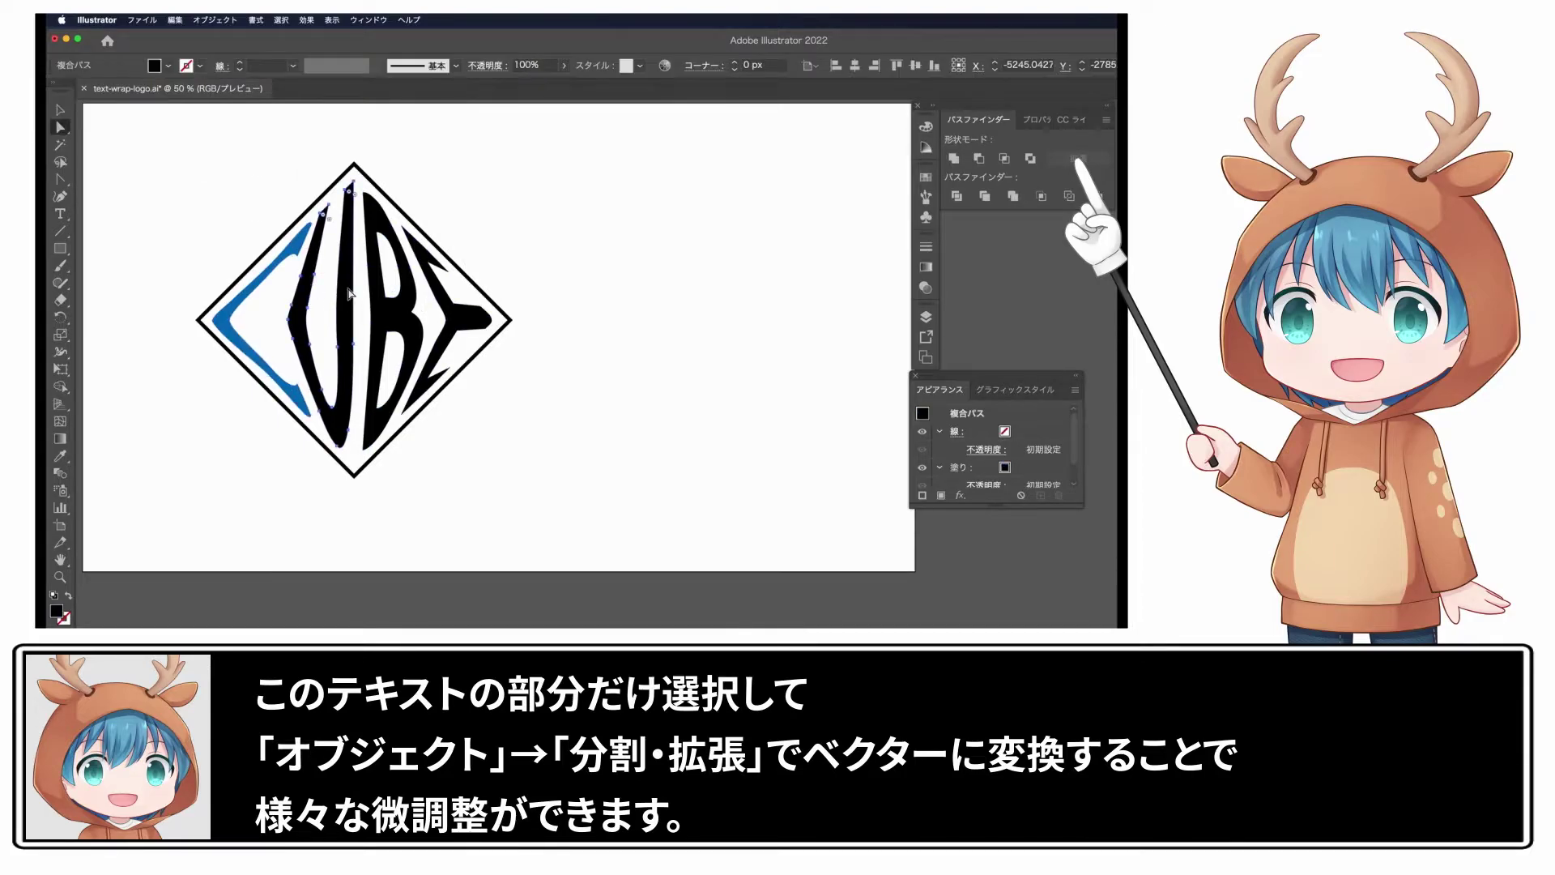
key(v)
double_click(454, 243)
double_click(82, 124)
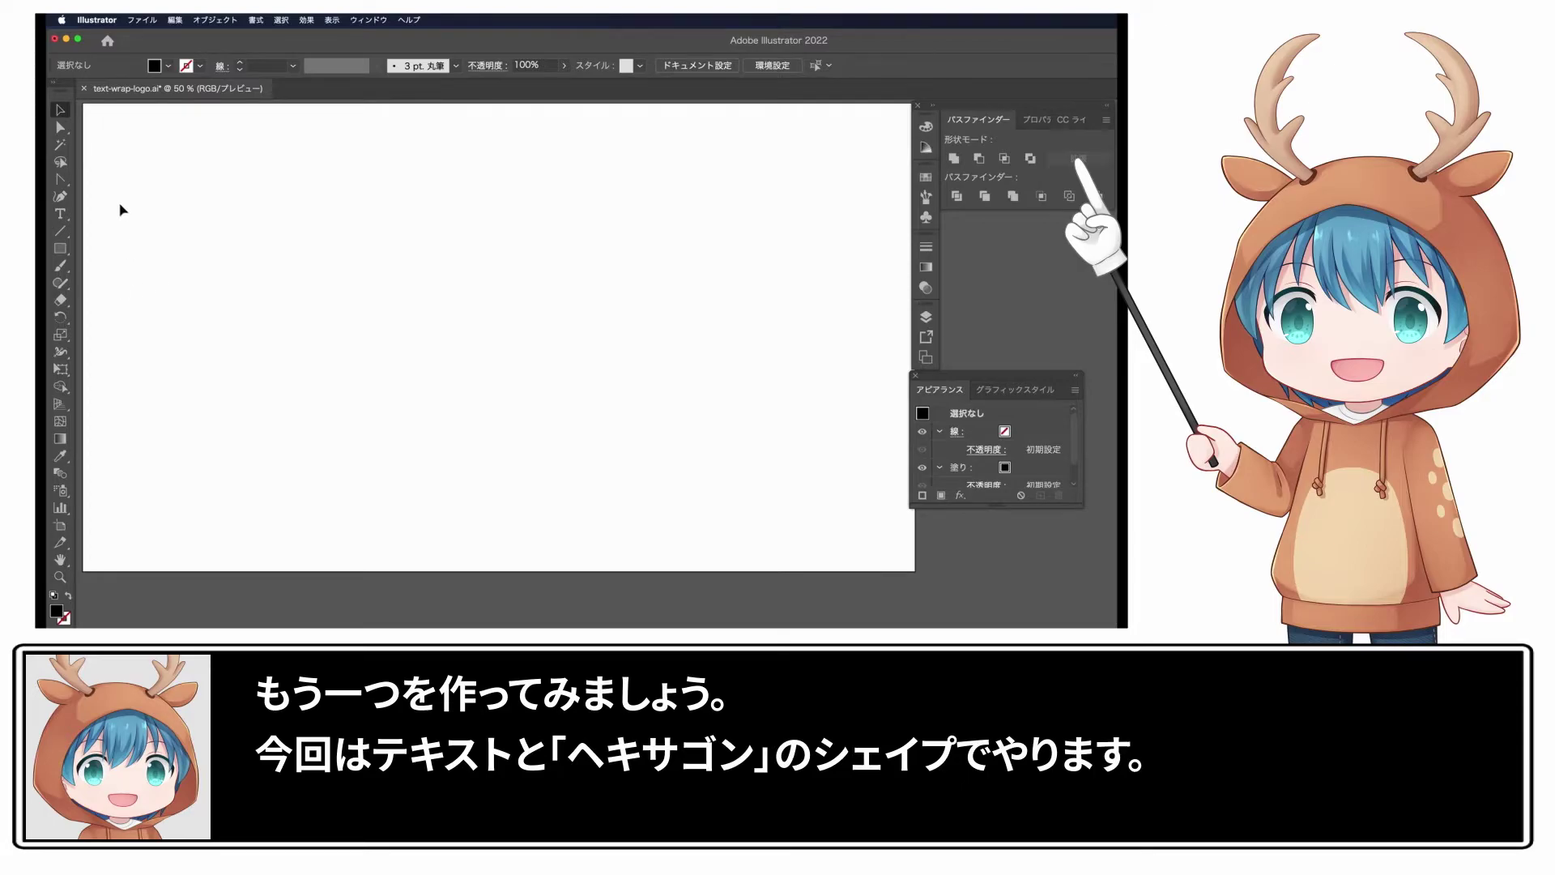
Type HEXAGON as a new text object on the empty canvas
click(60, 214)
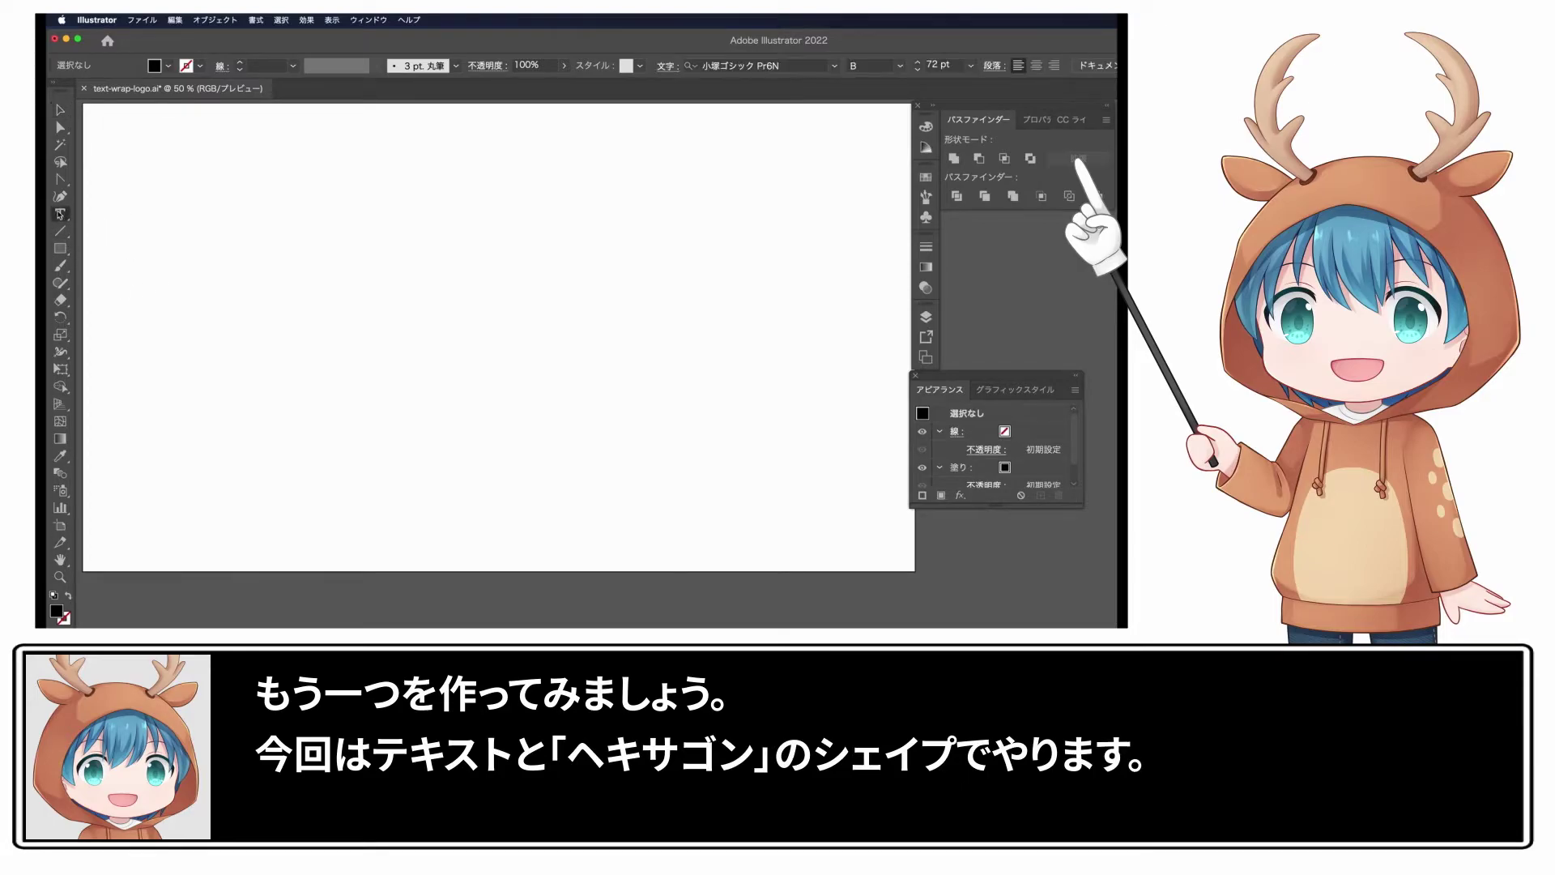
click(221, 285)
text(HE)
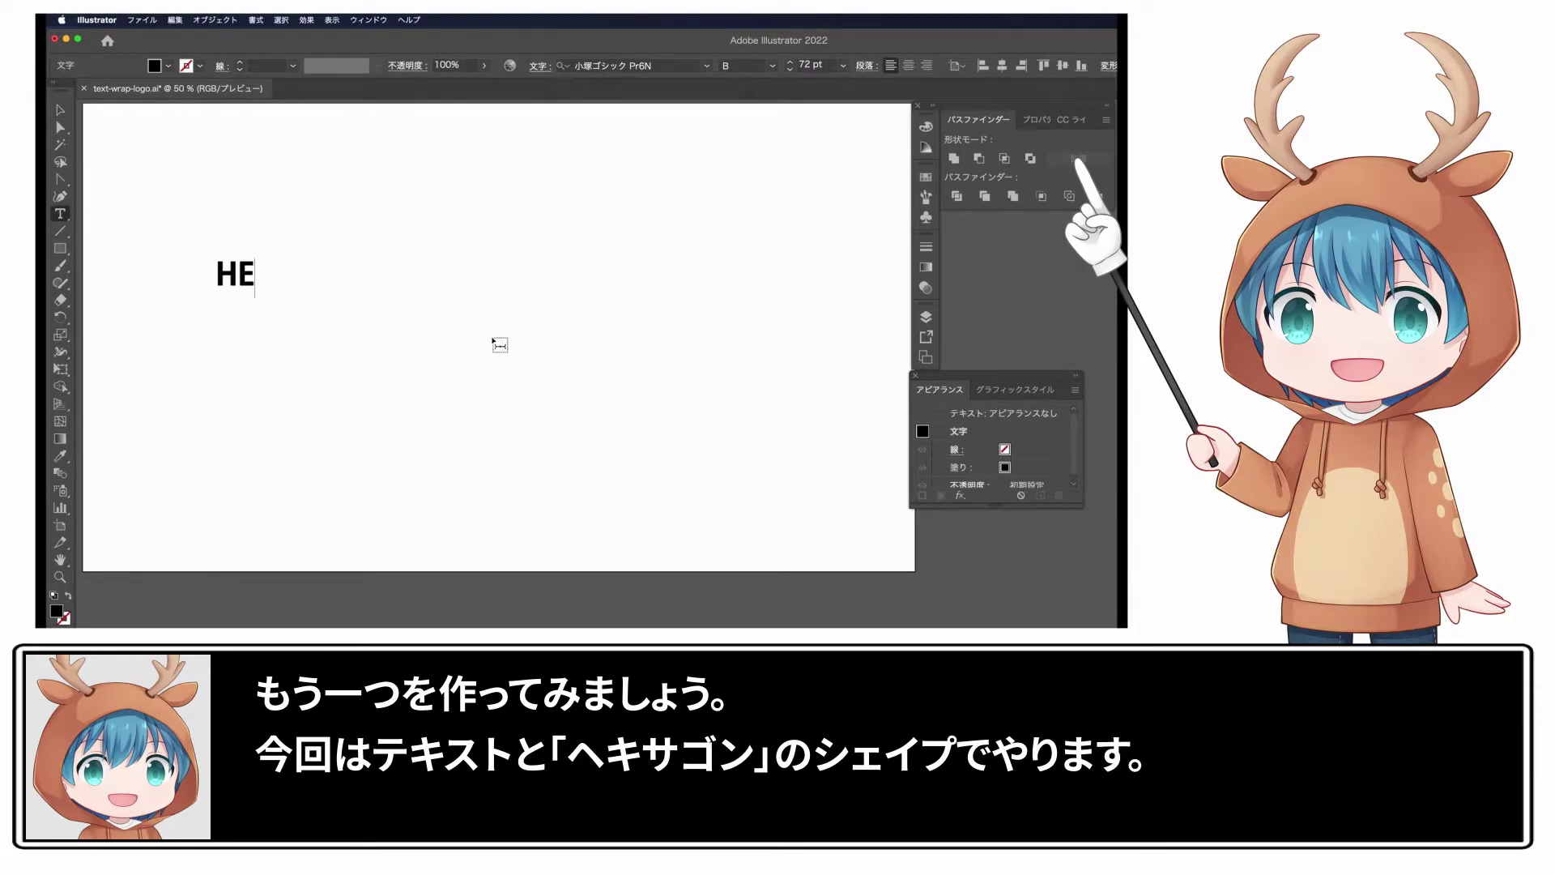
text(XAGON)
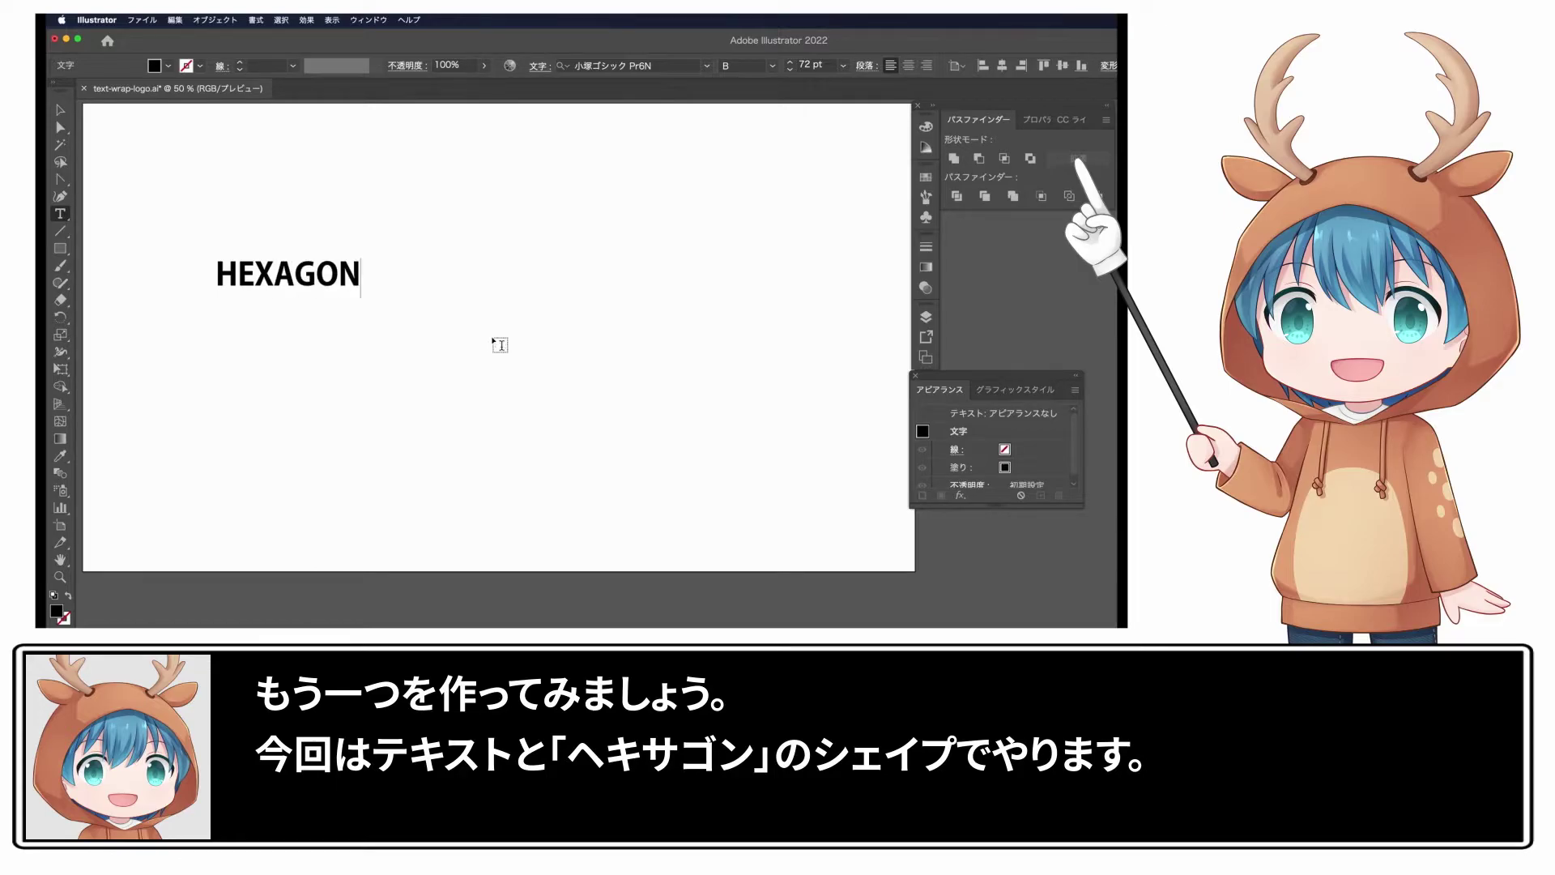
click(60, 109)
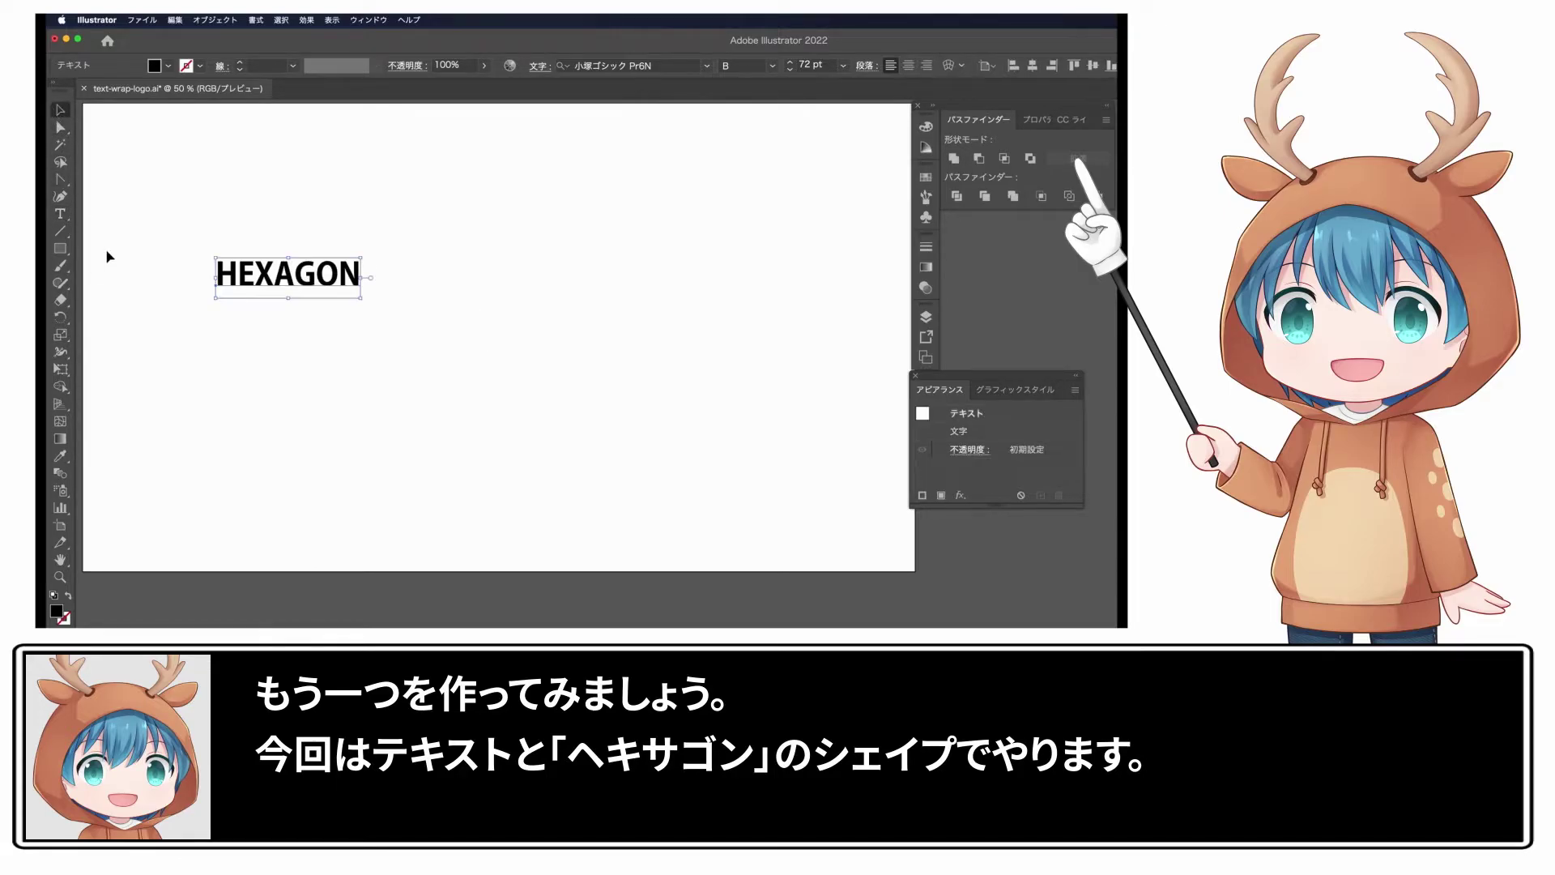
Create a six-sided polygon with the Polygon tool's settings dialog
click(59, 254)
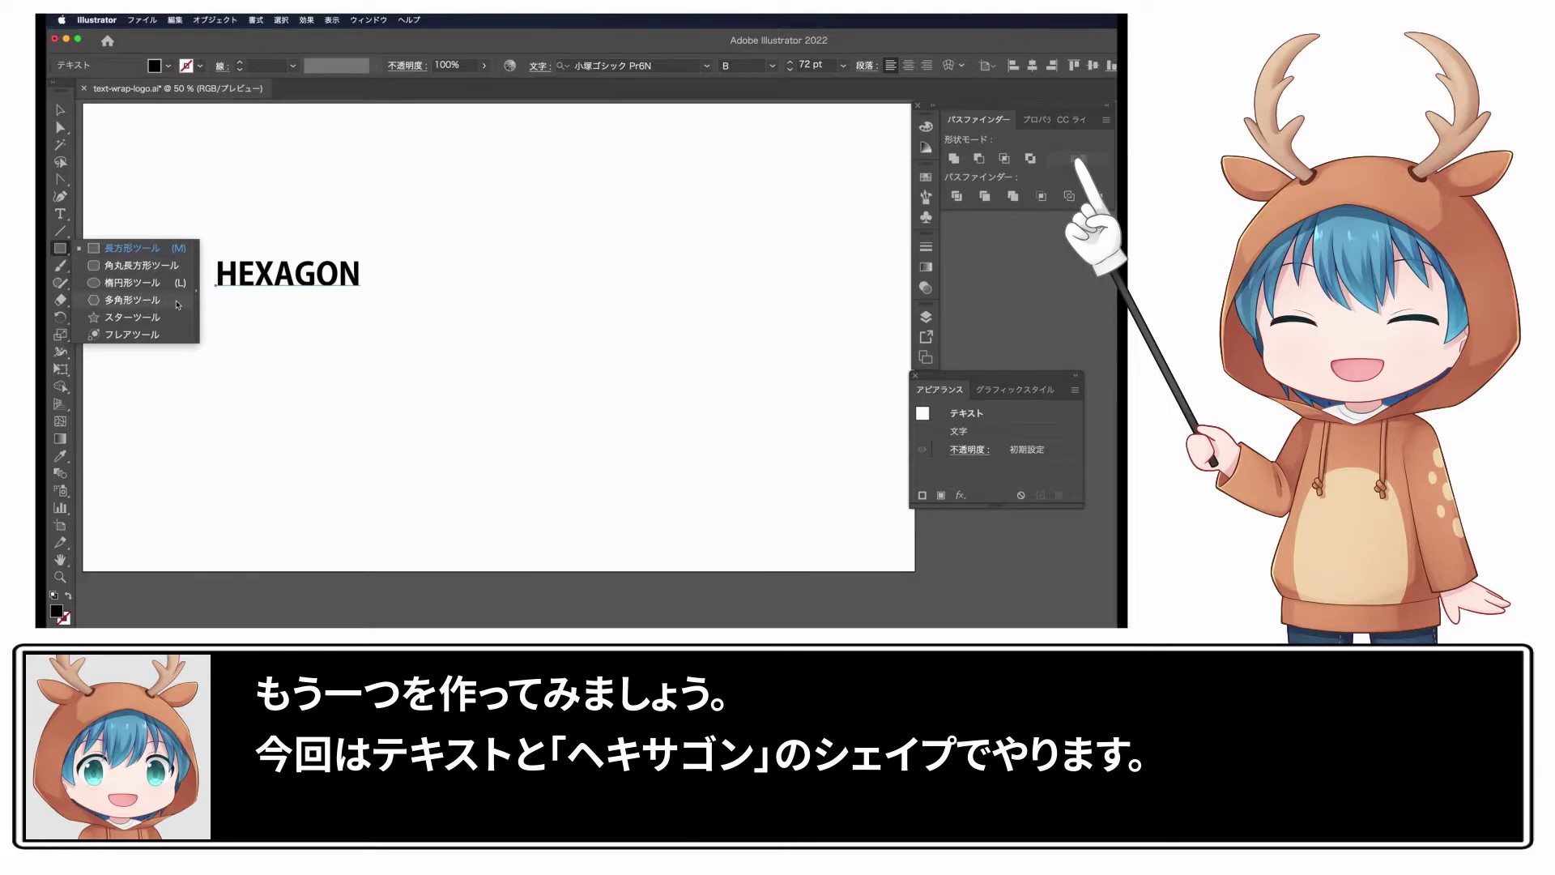
click(176, 302)
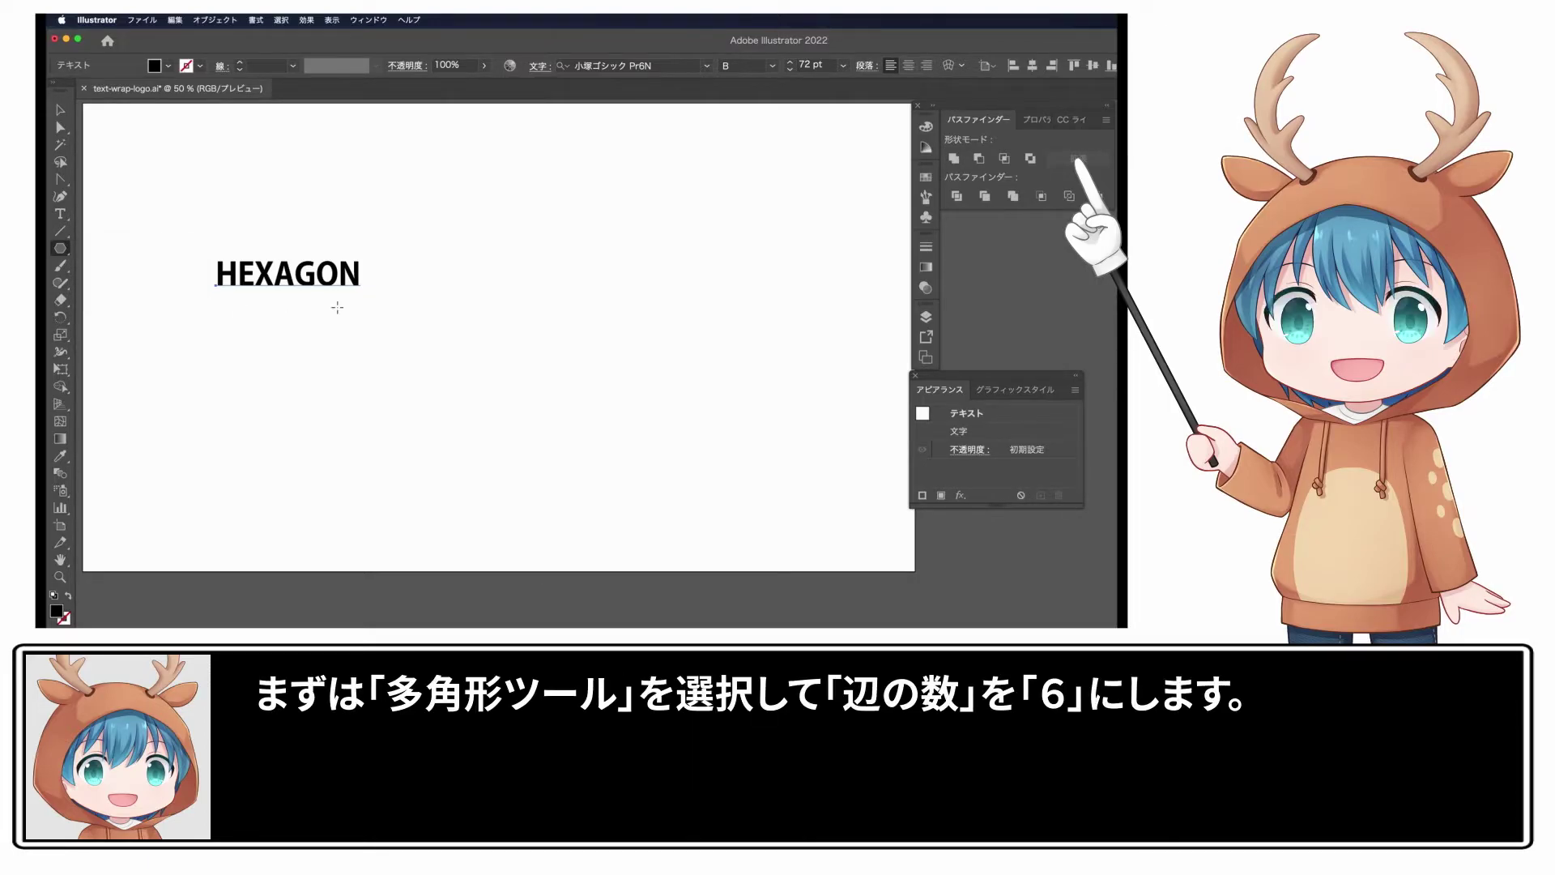
click(485, 268)
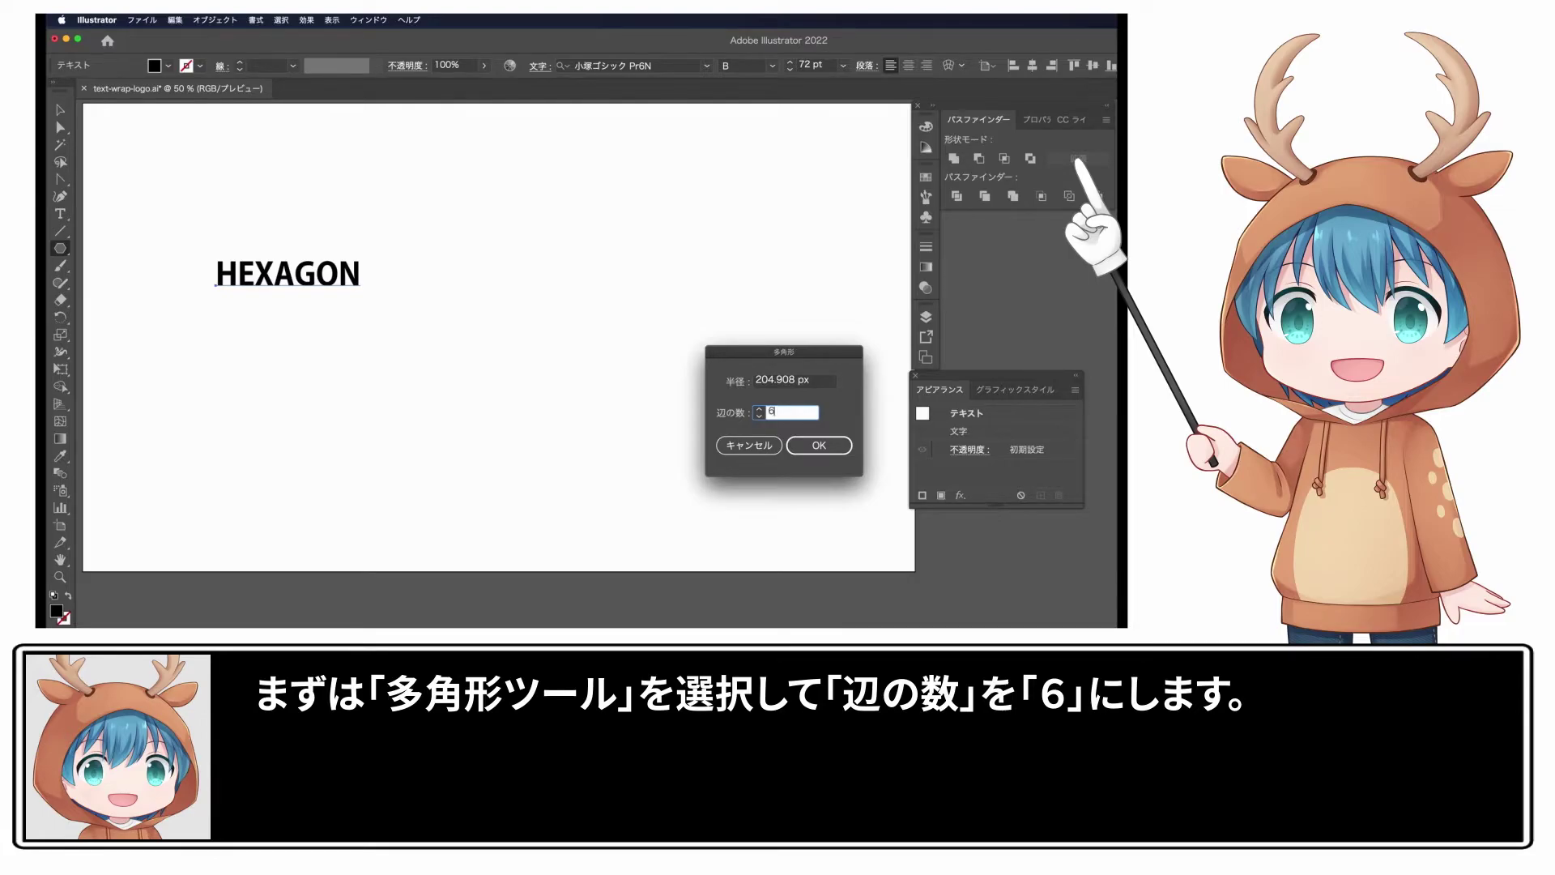
click(806, 445)
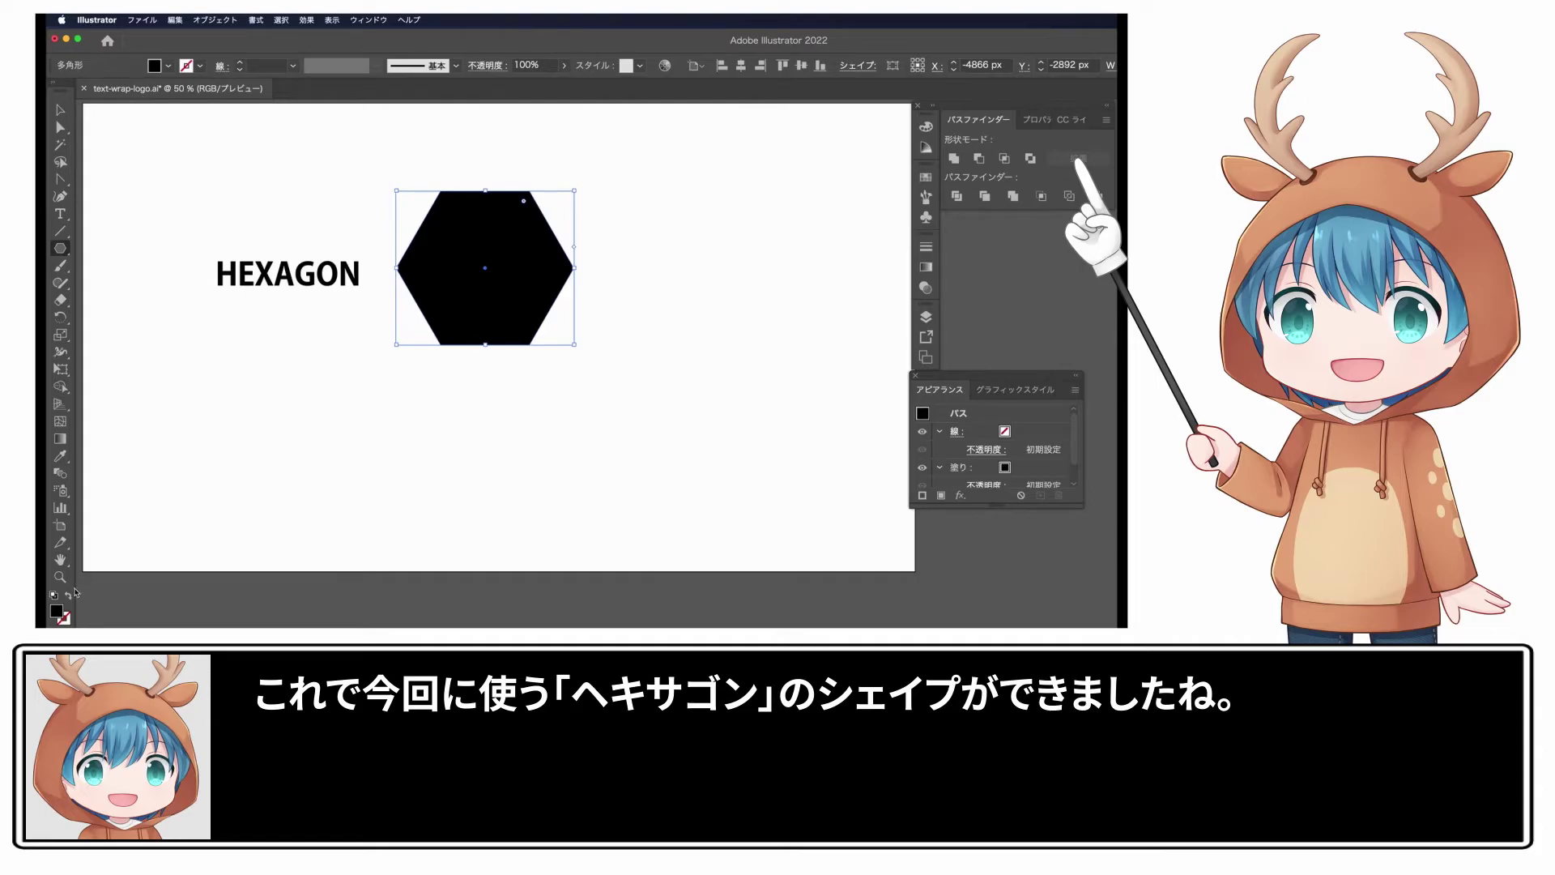
Give the hexagon no fill and an 8 pt black outline, and rotate it point-up
click(70, 599)
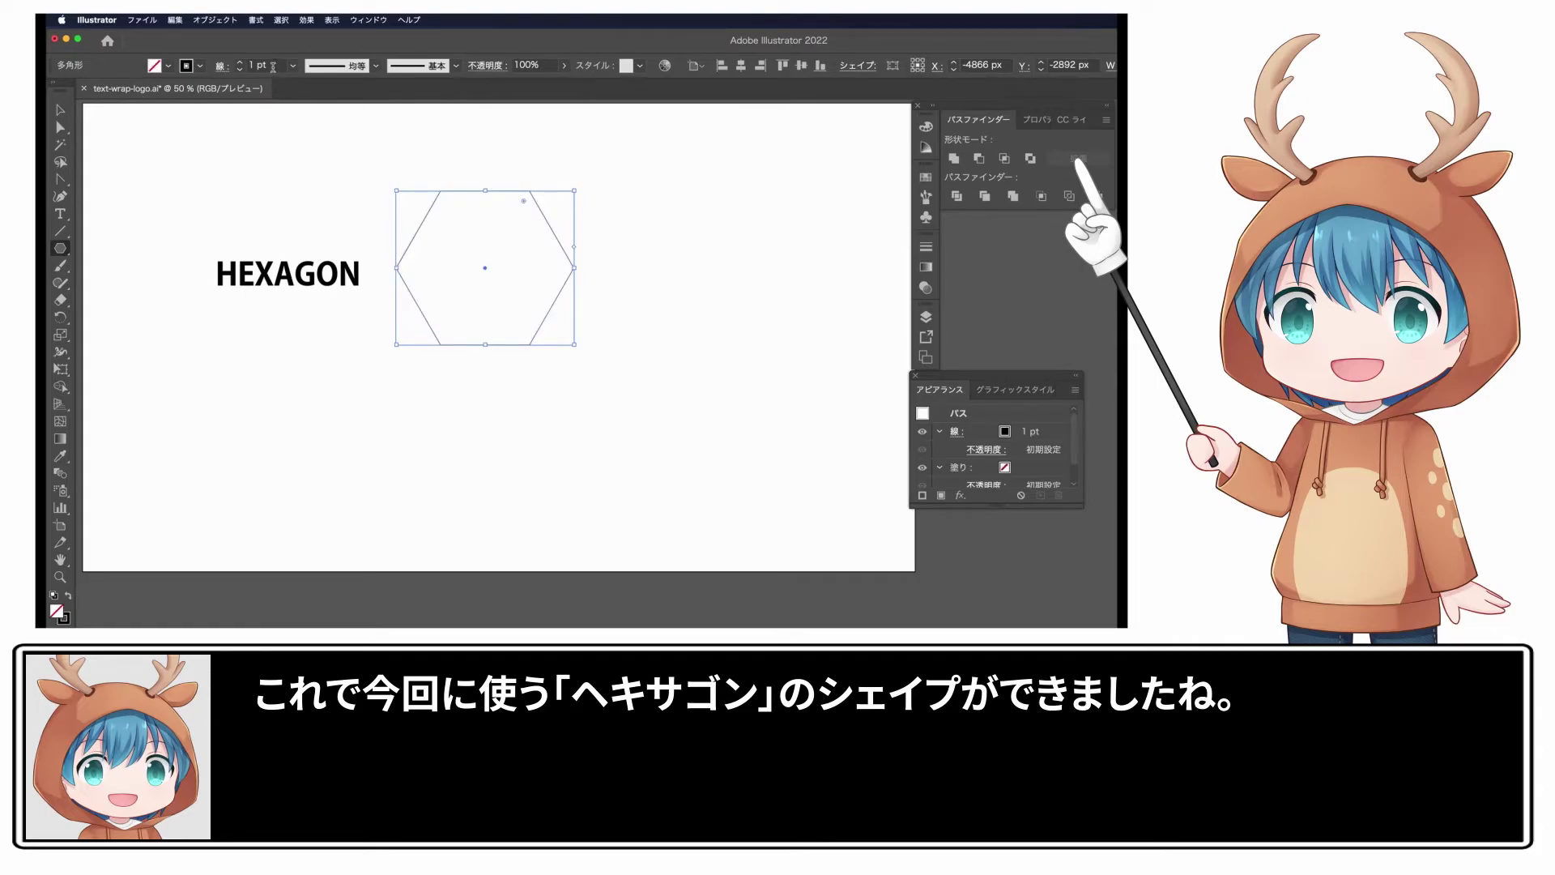
click(261, 65)
key(Up)
key(Up)
key(Up)
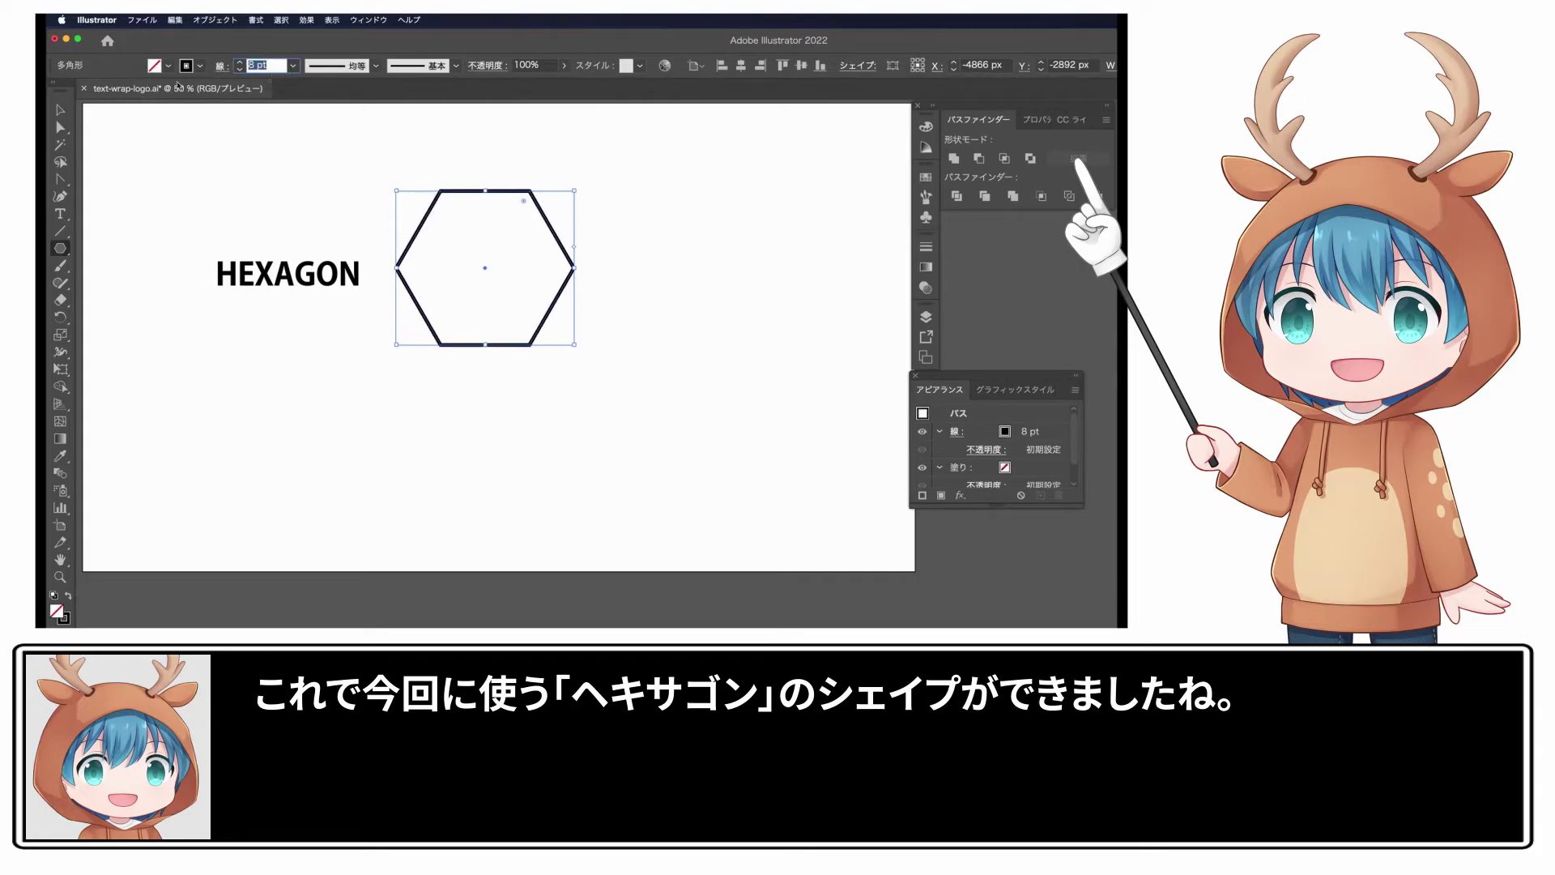
key(v)
drag(620, 217, 554, 295)
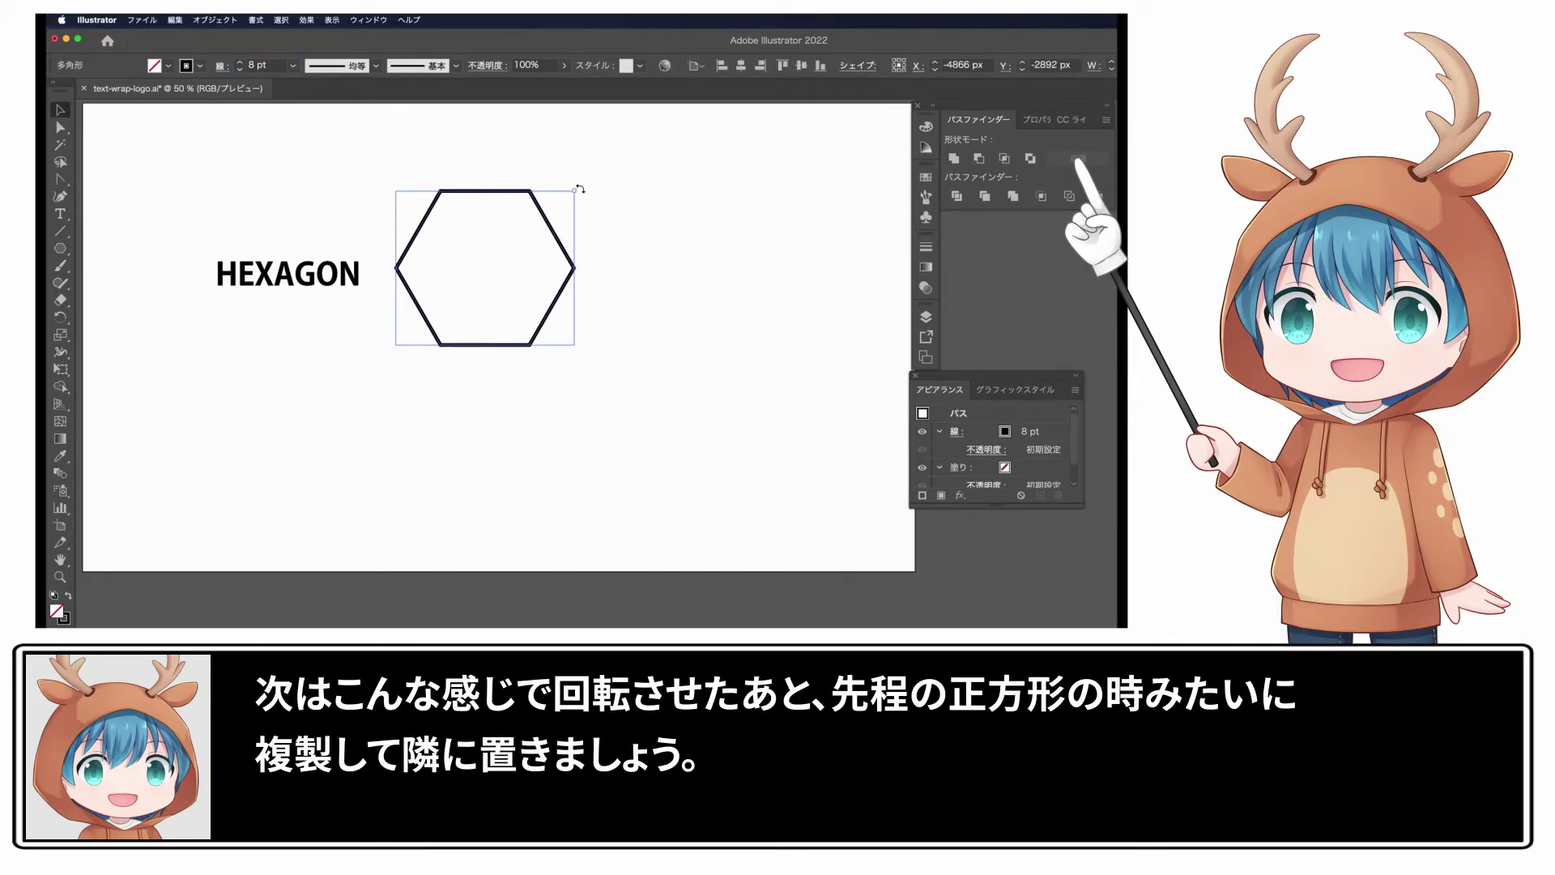
drag(597, 220, 592, 342)
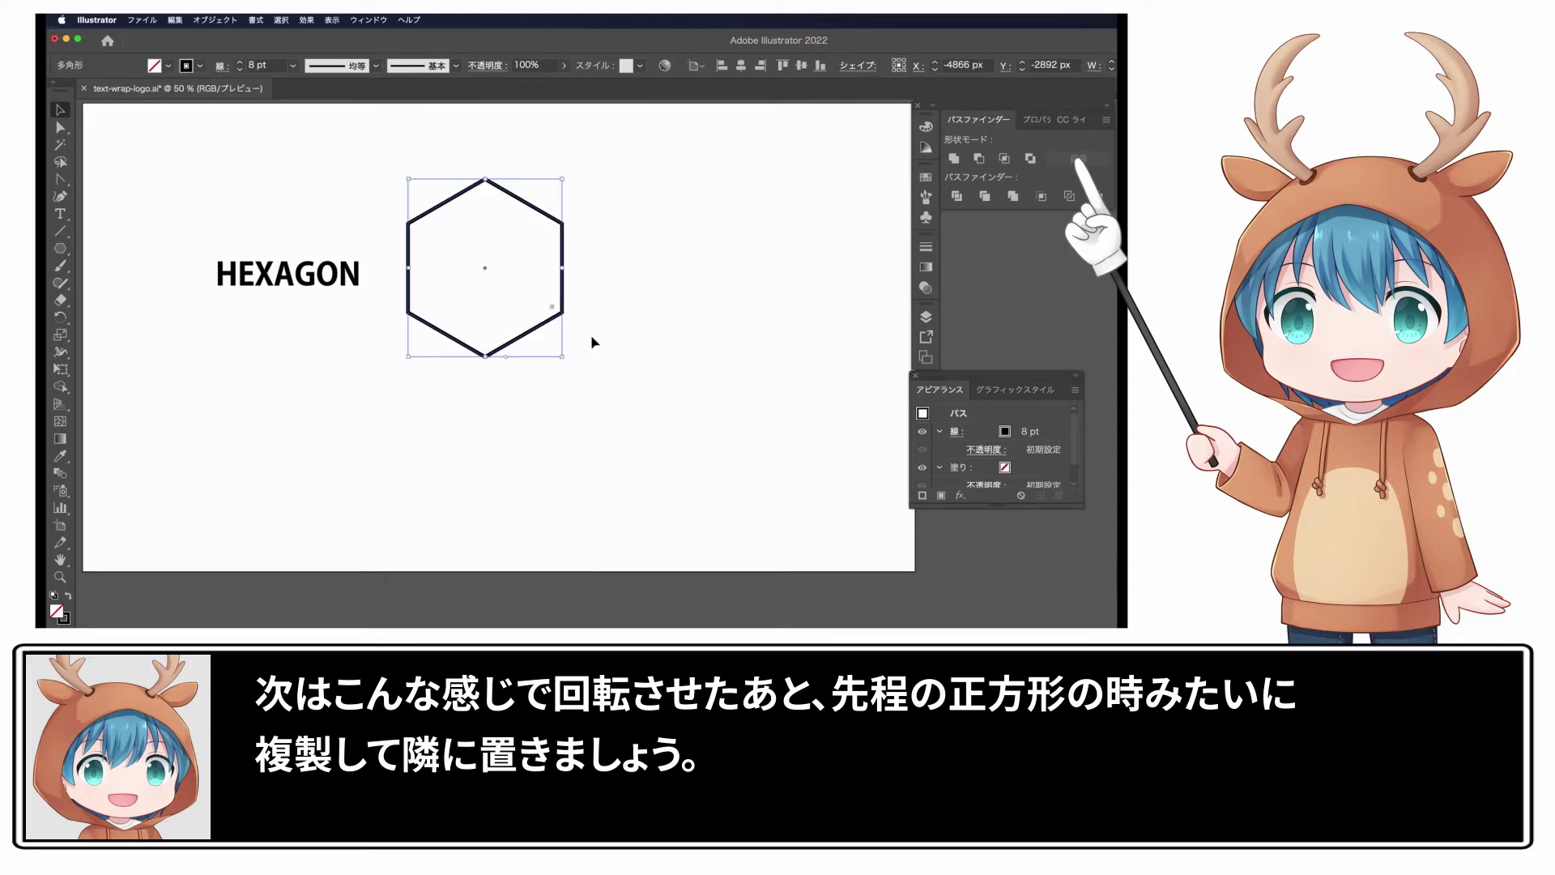
Duplicate the hexagon to the right, then select the HEXAGON text with the left hexagon
click(665, 265)
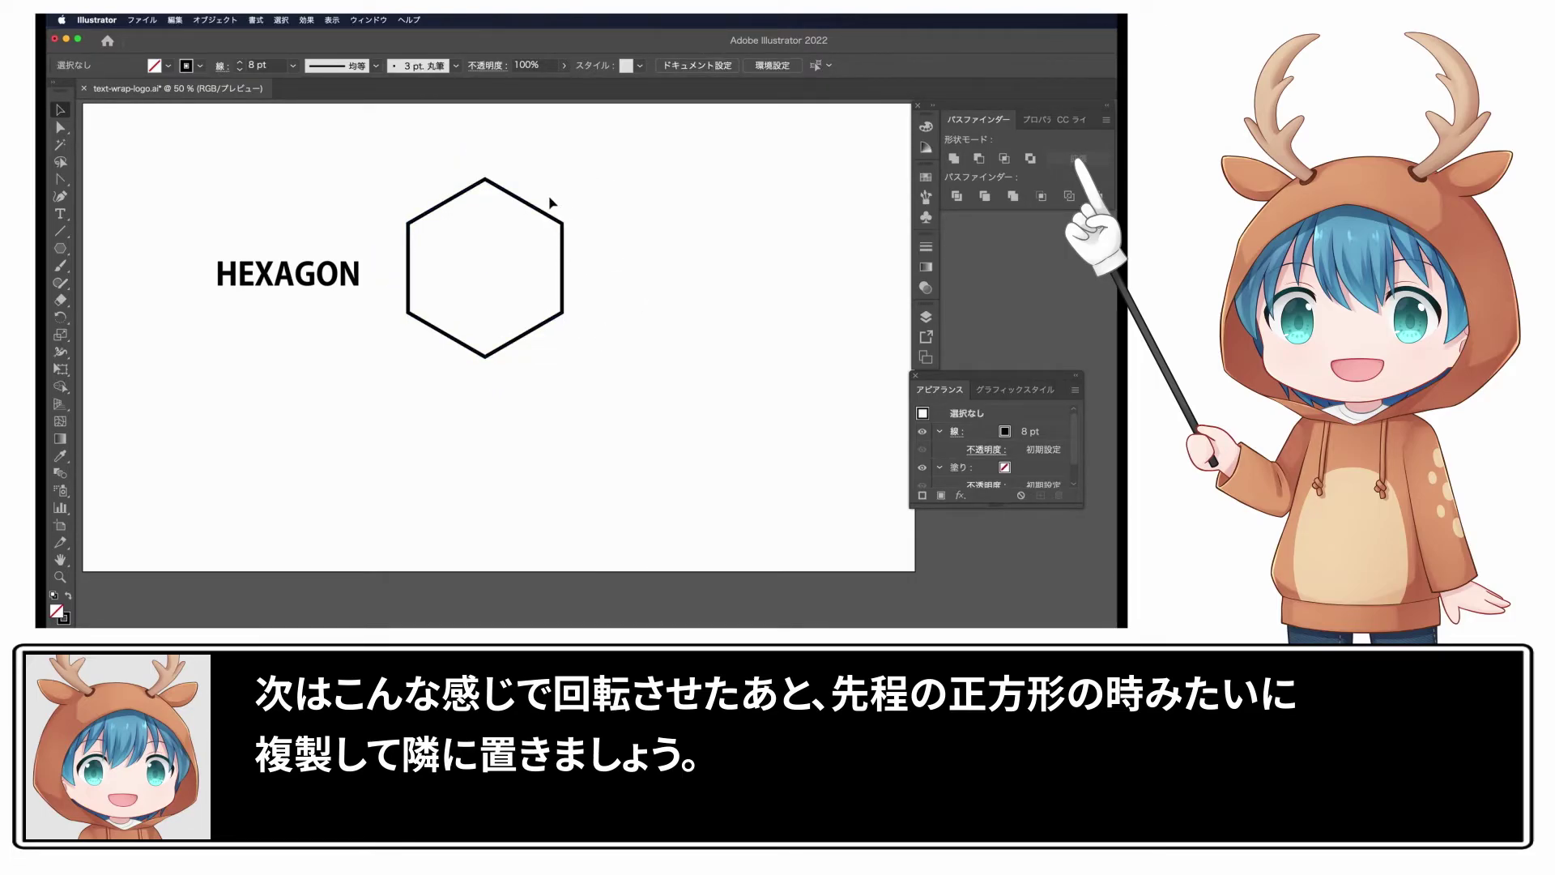
drag(543, 215, 817, 214)
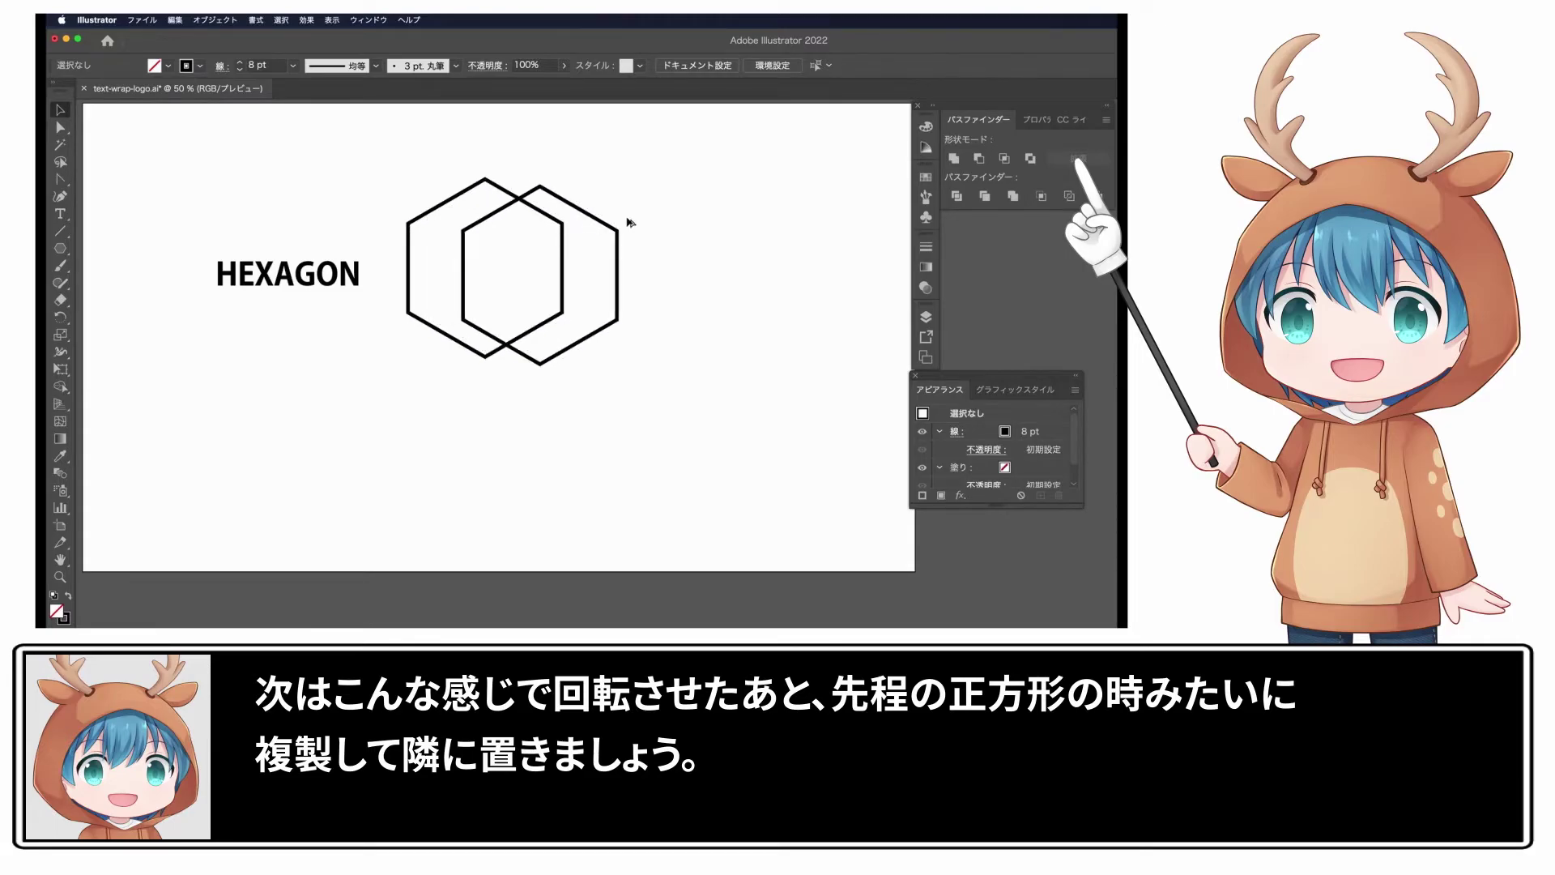
click(818, 216)
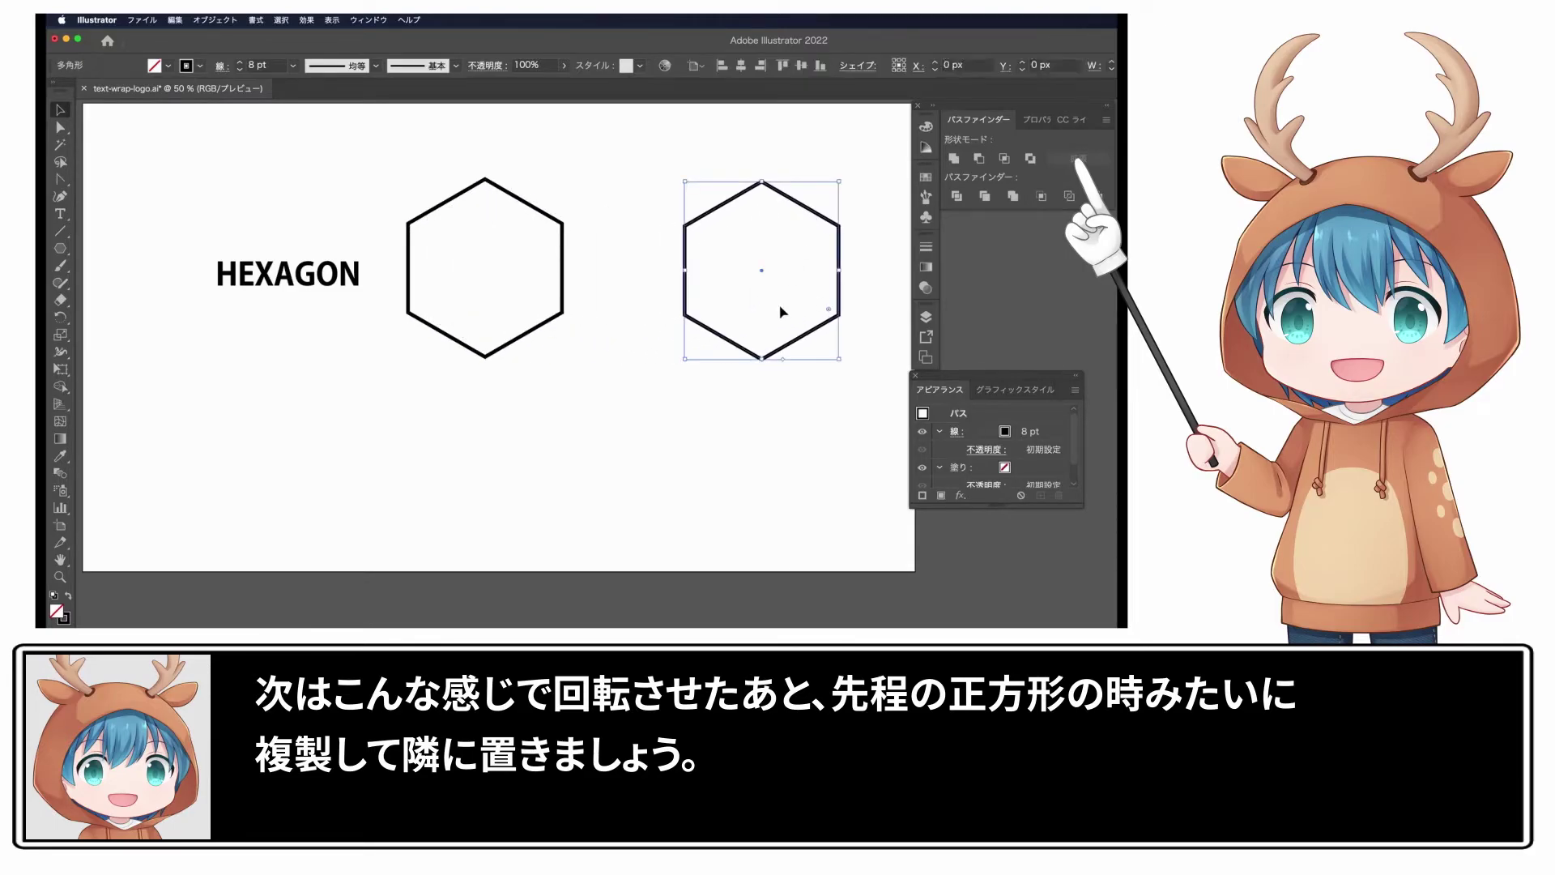
click(594, 375)
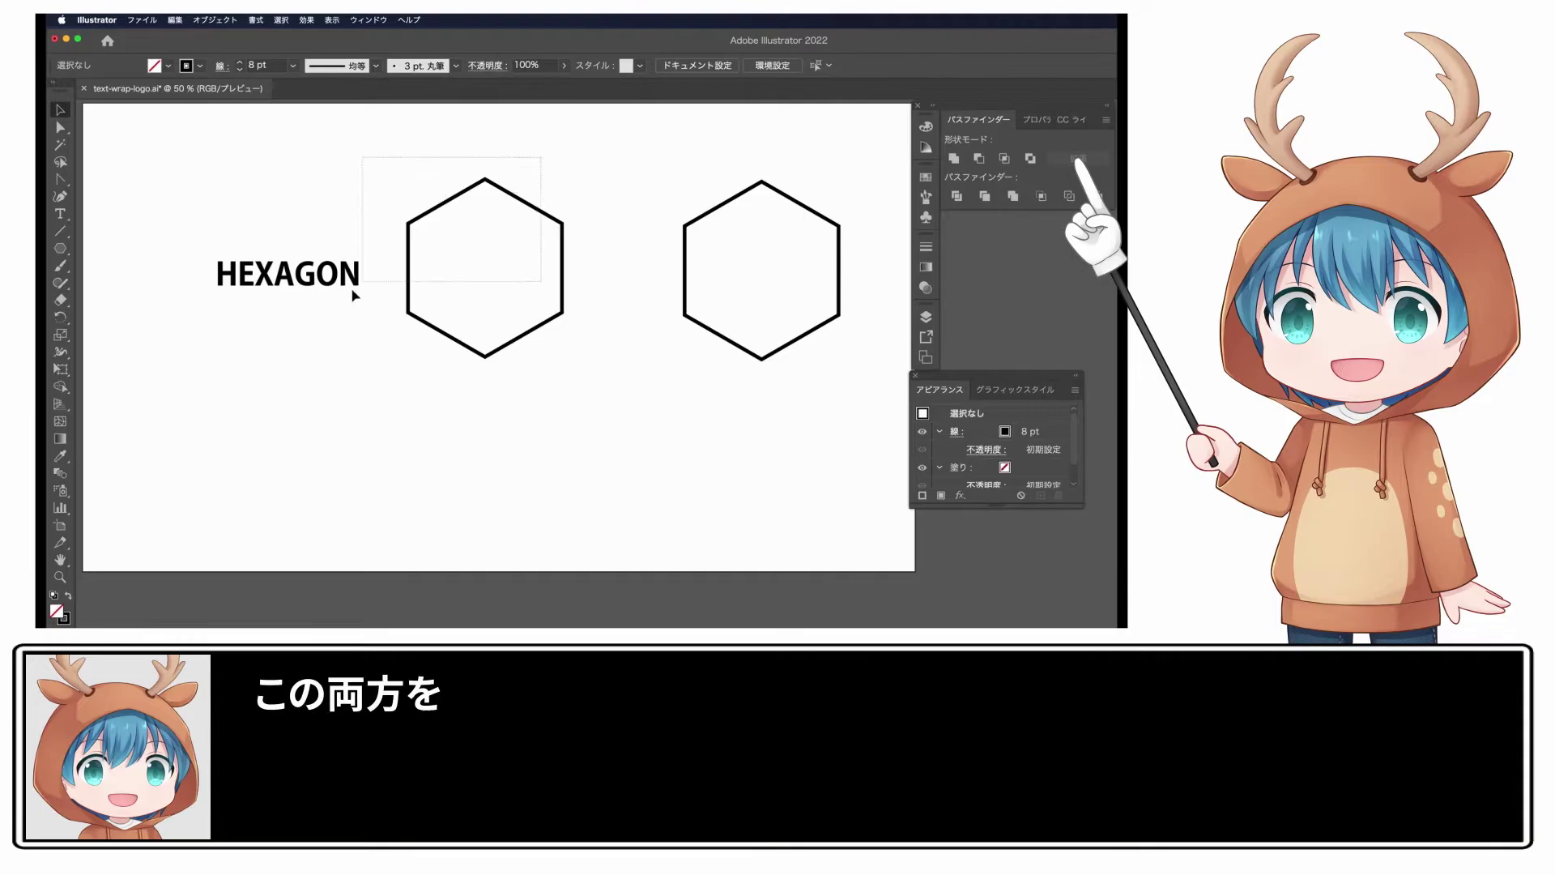
drag(536, 158, 330, 312)
click(215, 20)
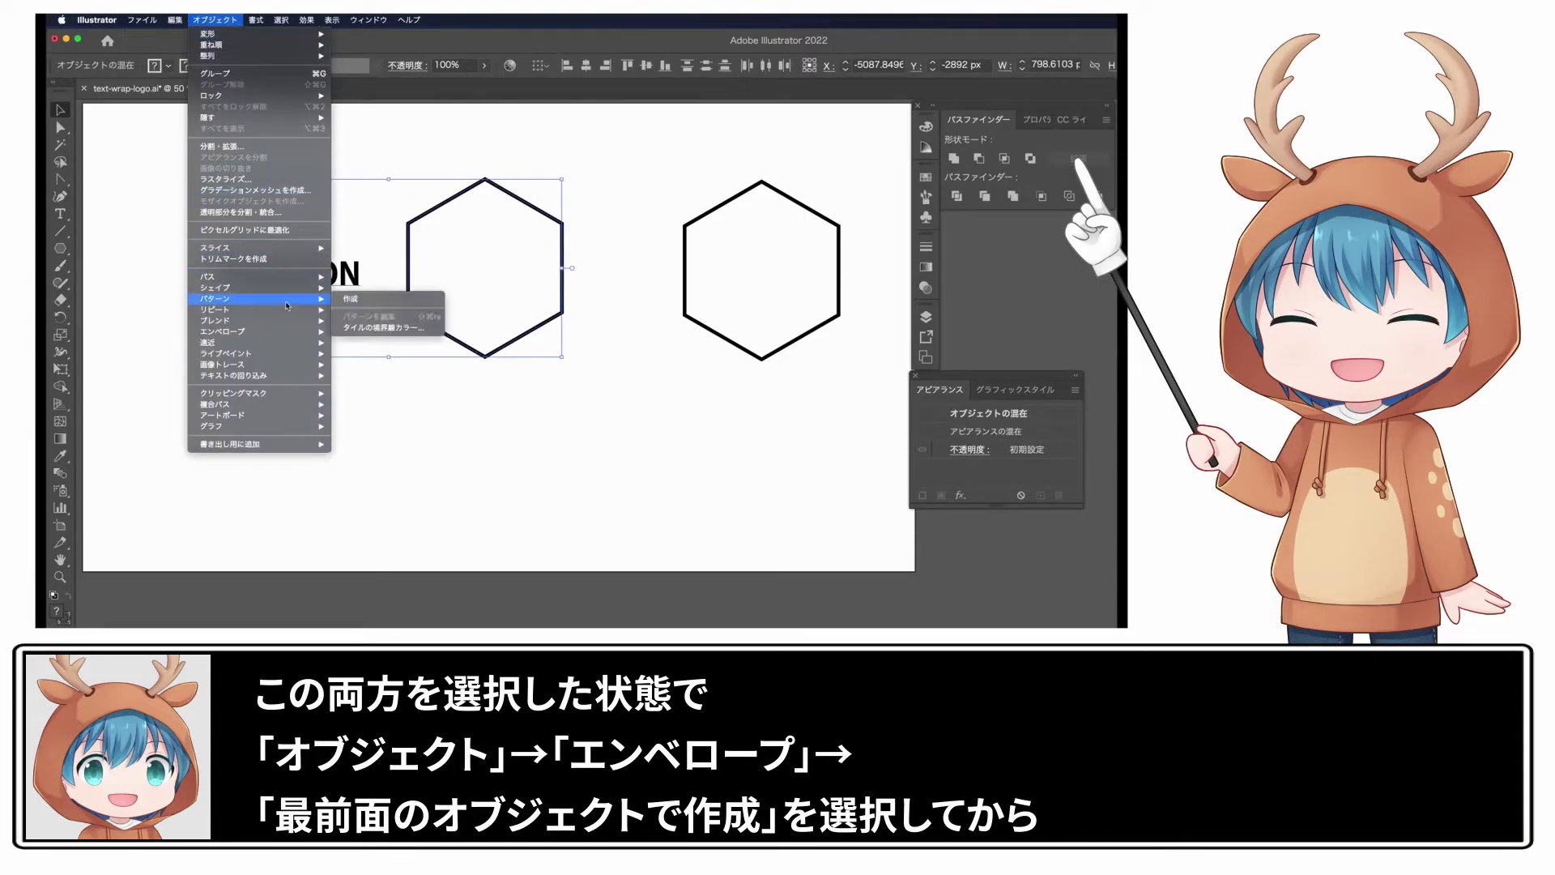
mouse_move(259, 330)
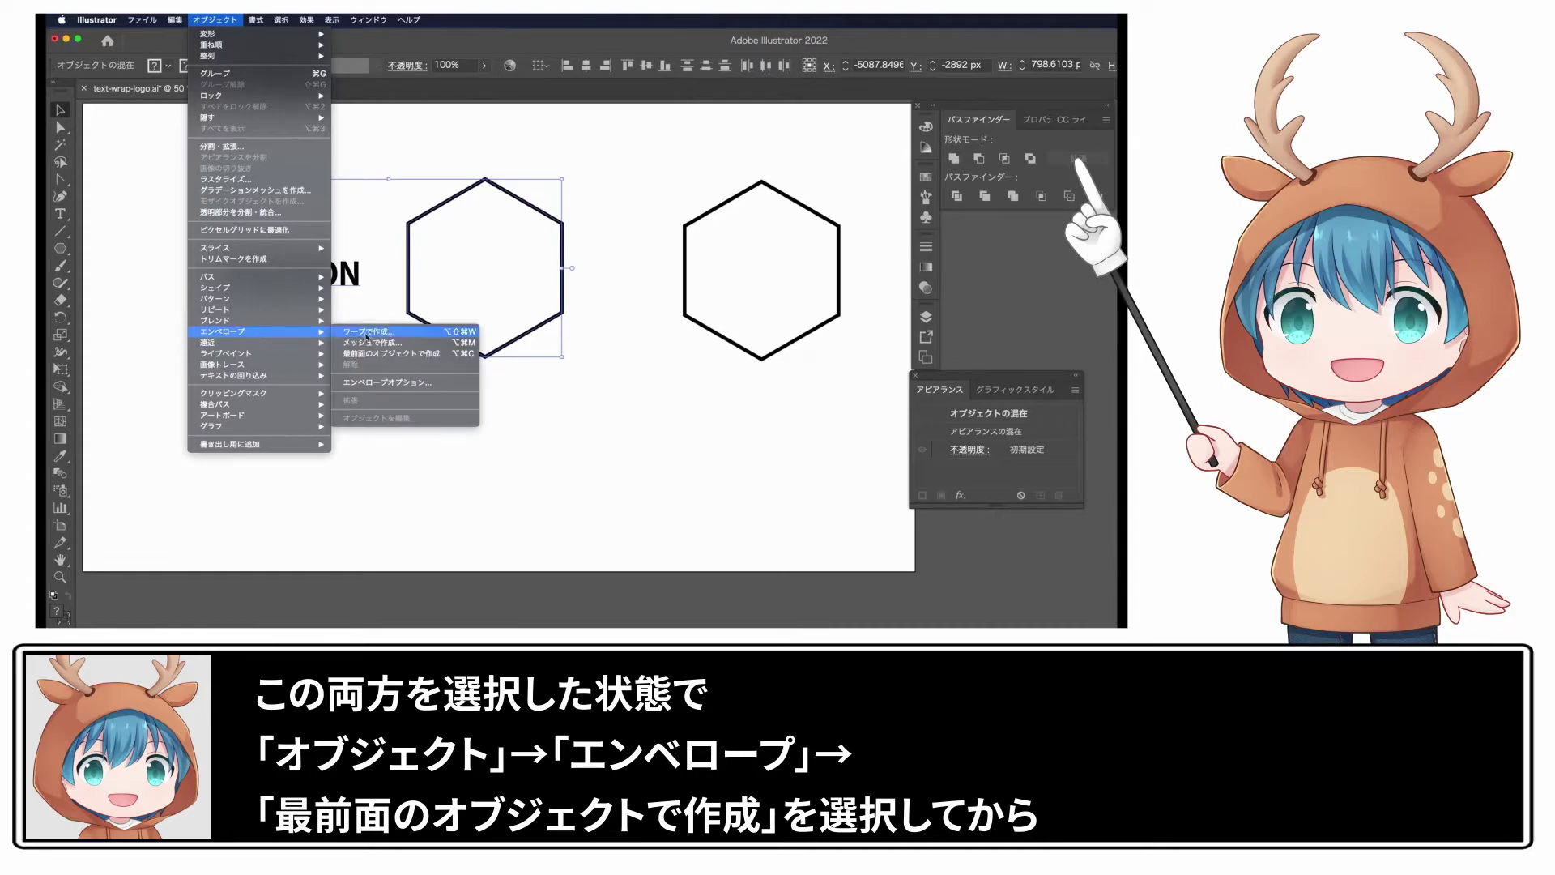
Apply Envelope Distort > Make with Top Object to fit HEXAGON into the left hexagon
click(453, 355)
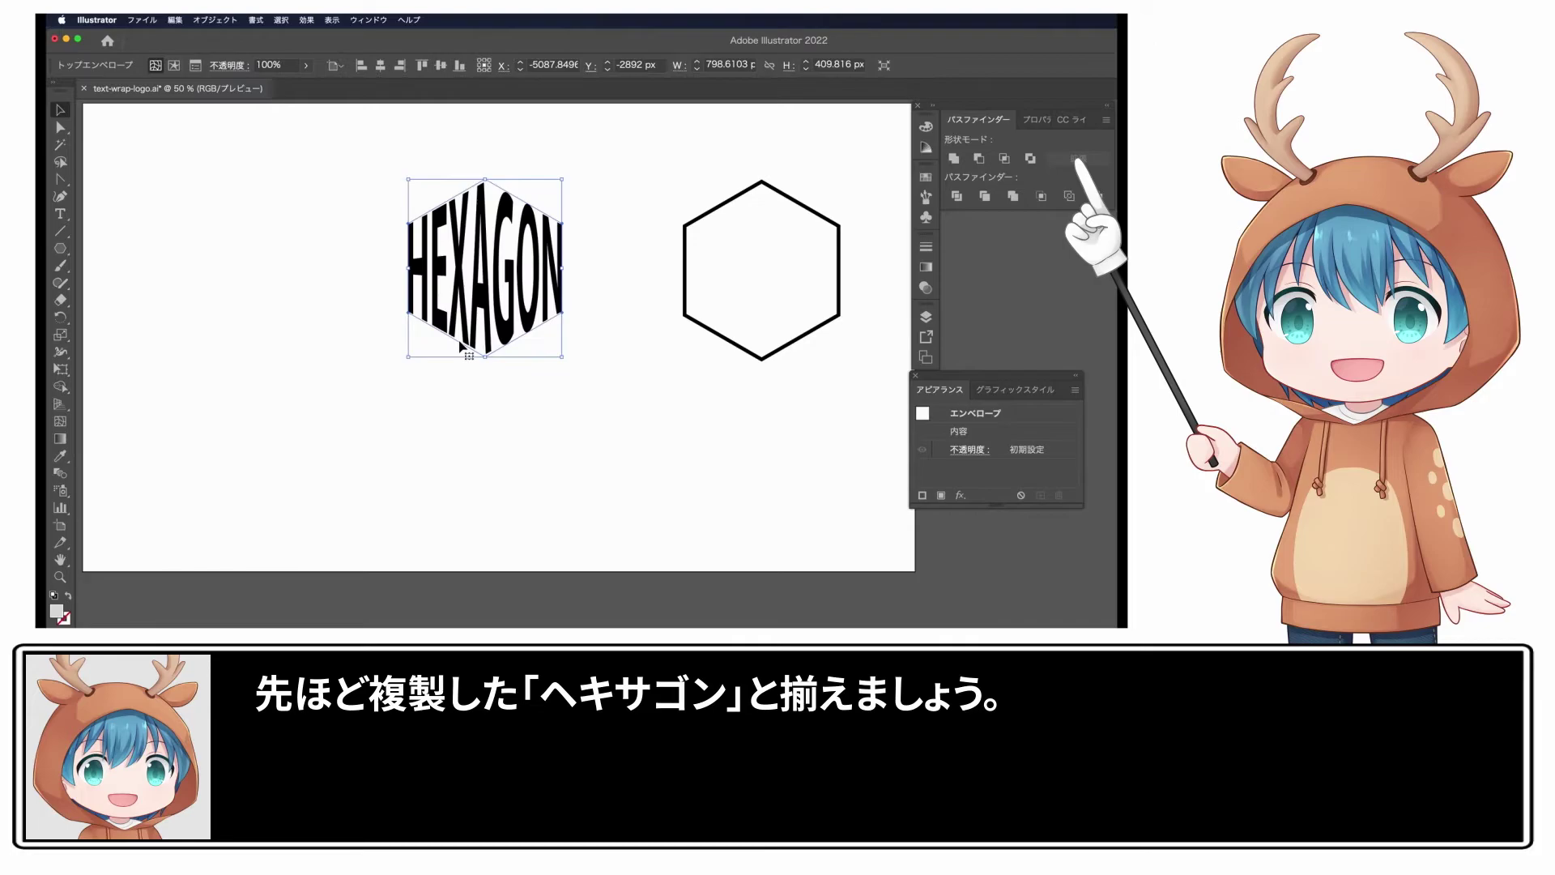
click(227, 387)
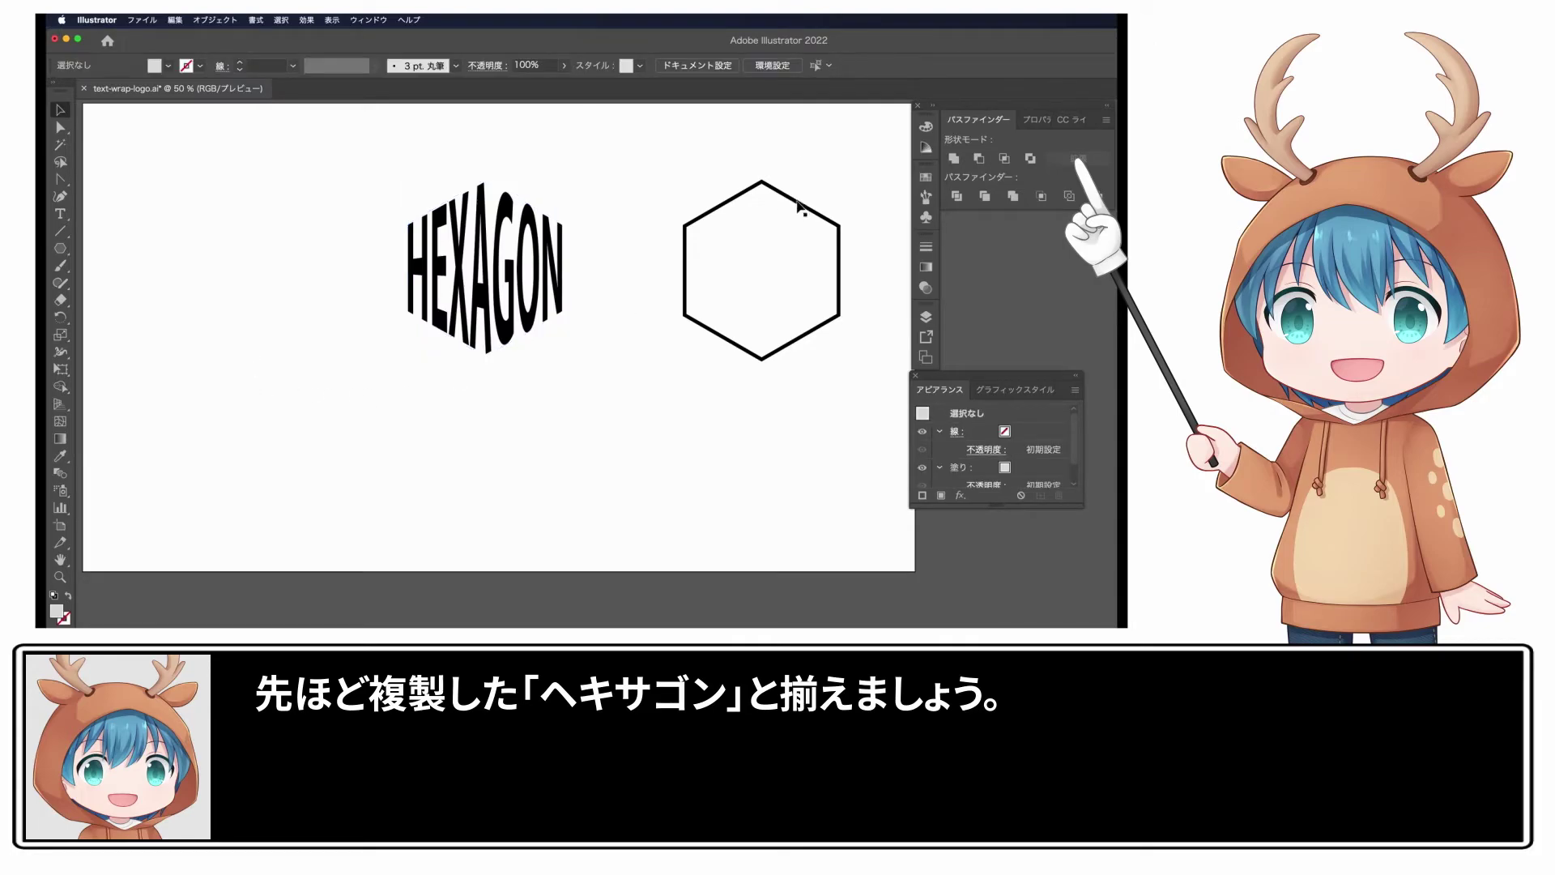
Scale up the right hexagon and align it centred over the warped HEXAGON lettering
click(799, 207)
drag(838, 178, 852, 166)
click(618, 153)
drag(316, 215, 720, 307)
click(347, 65)
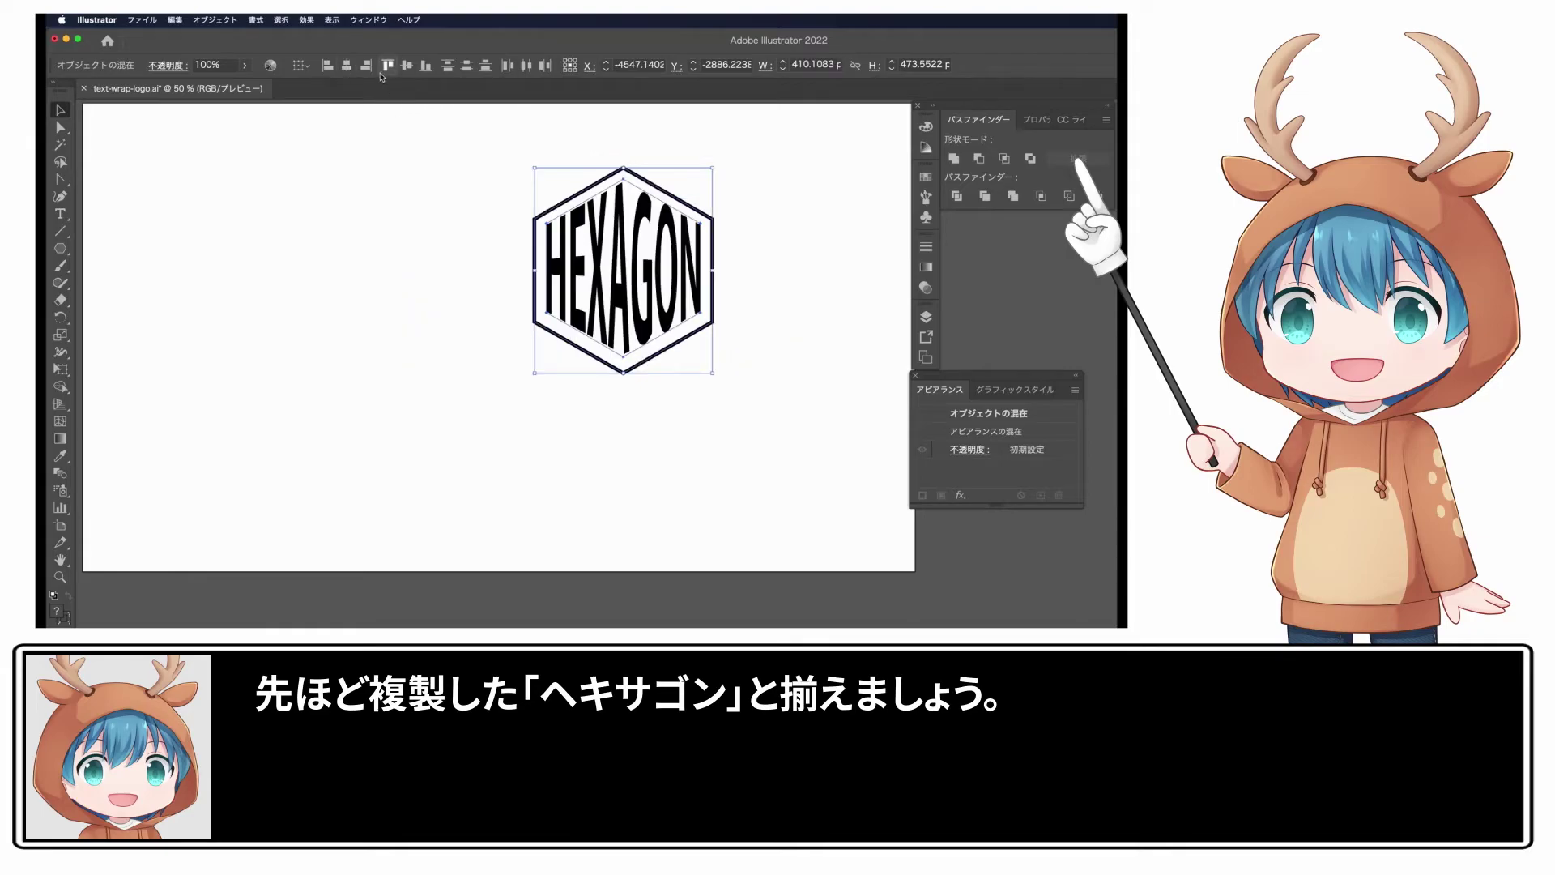
click(567, 138)
click(637, 179)
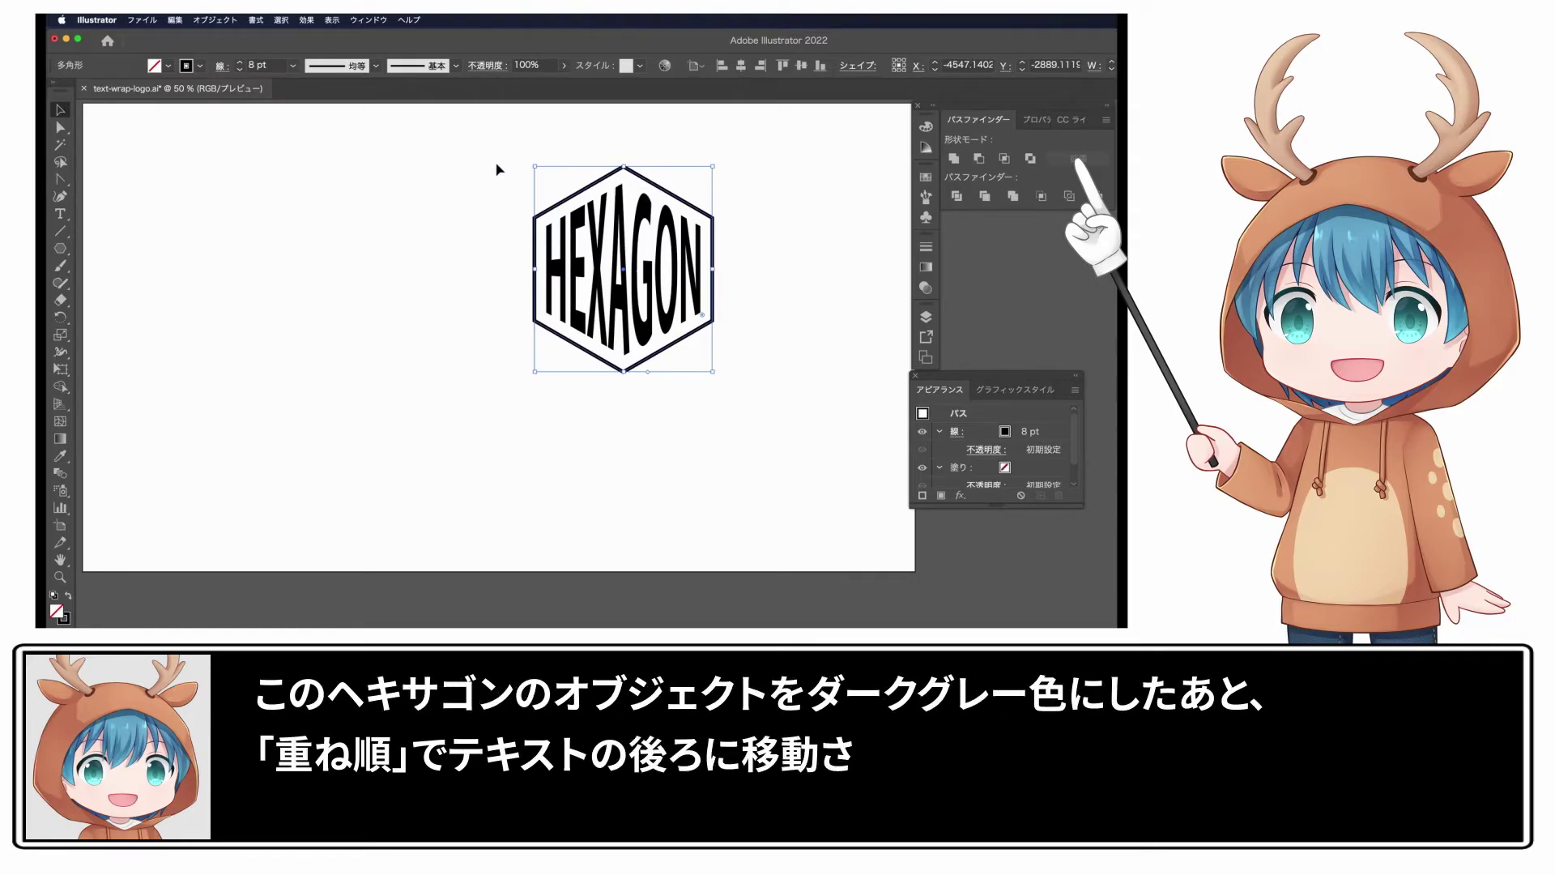
Give the hexagon a dark grey fill from the swatches
click(169, 68)
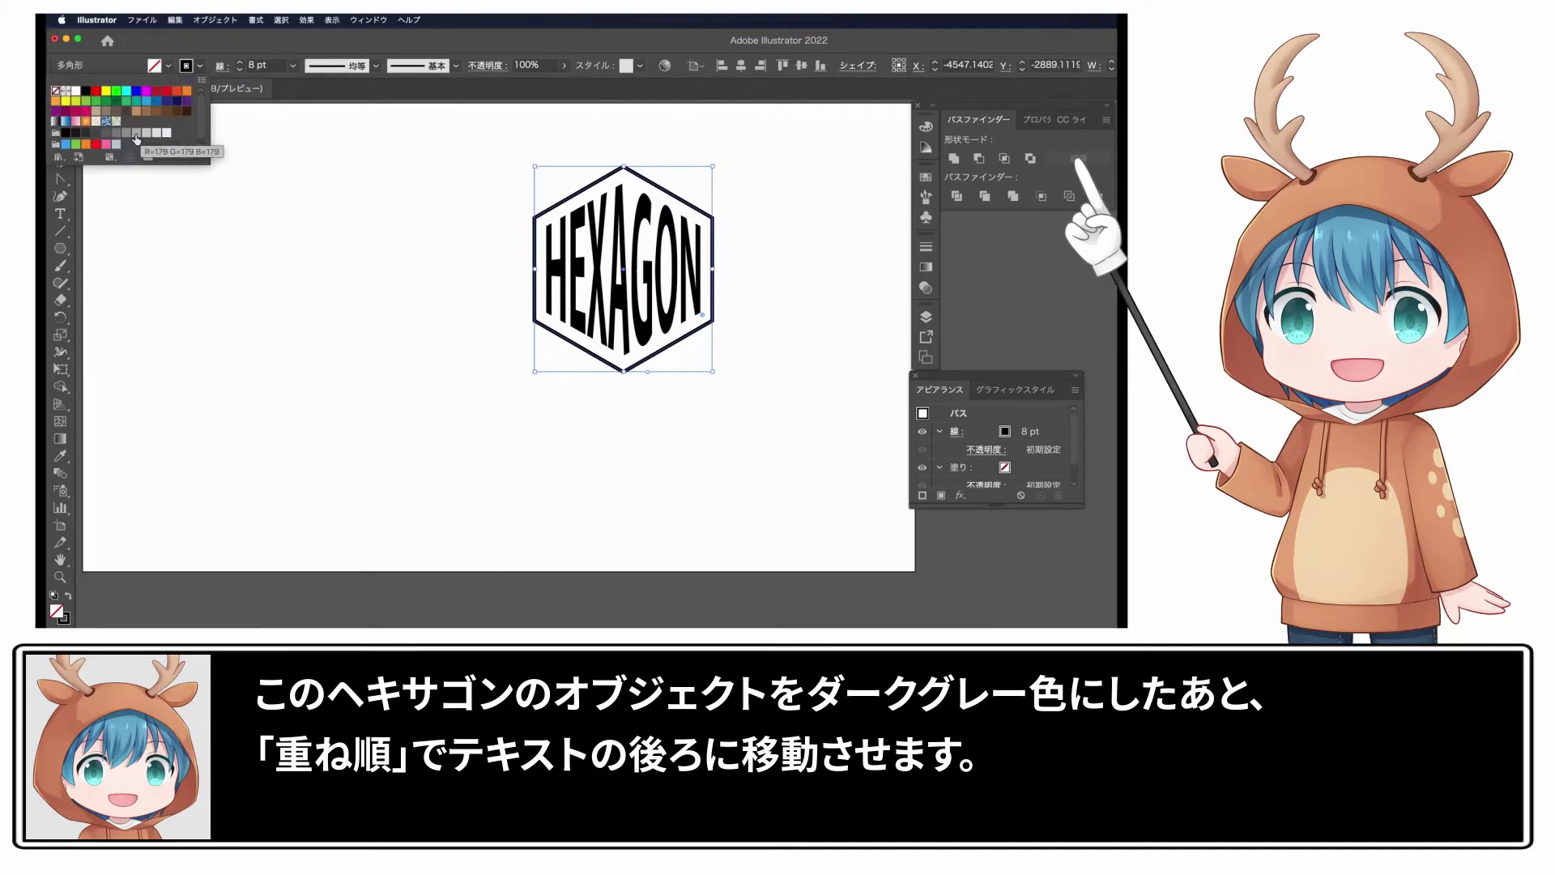
click(136, 139)
click(195, 163)
Send the dark grey hexagon backward behind the HEXAGON text
right_click(620, 252)
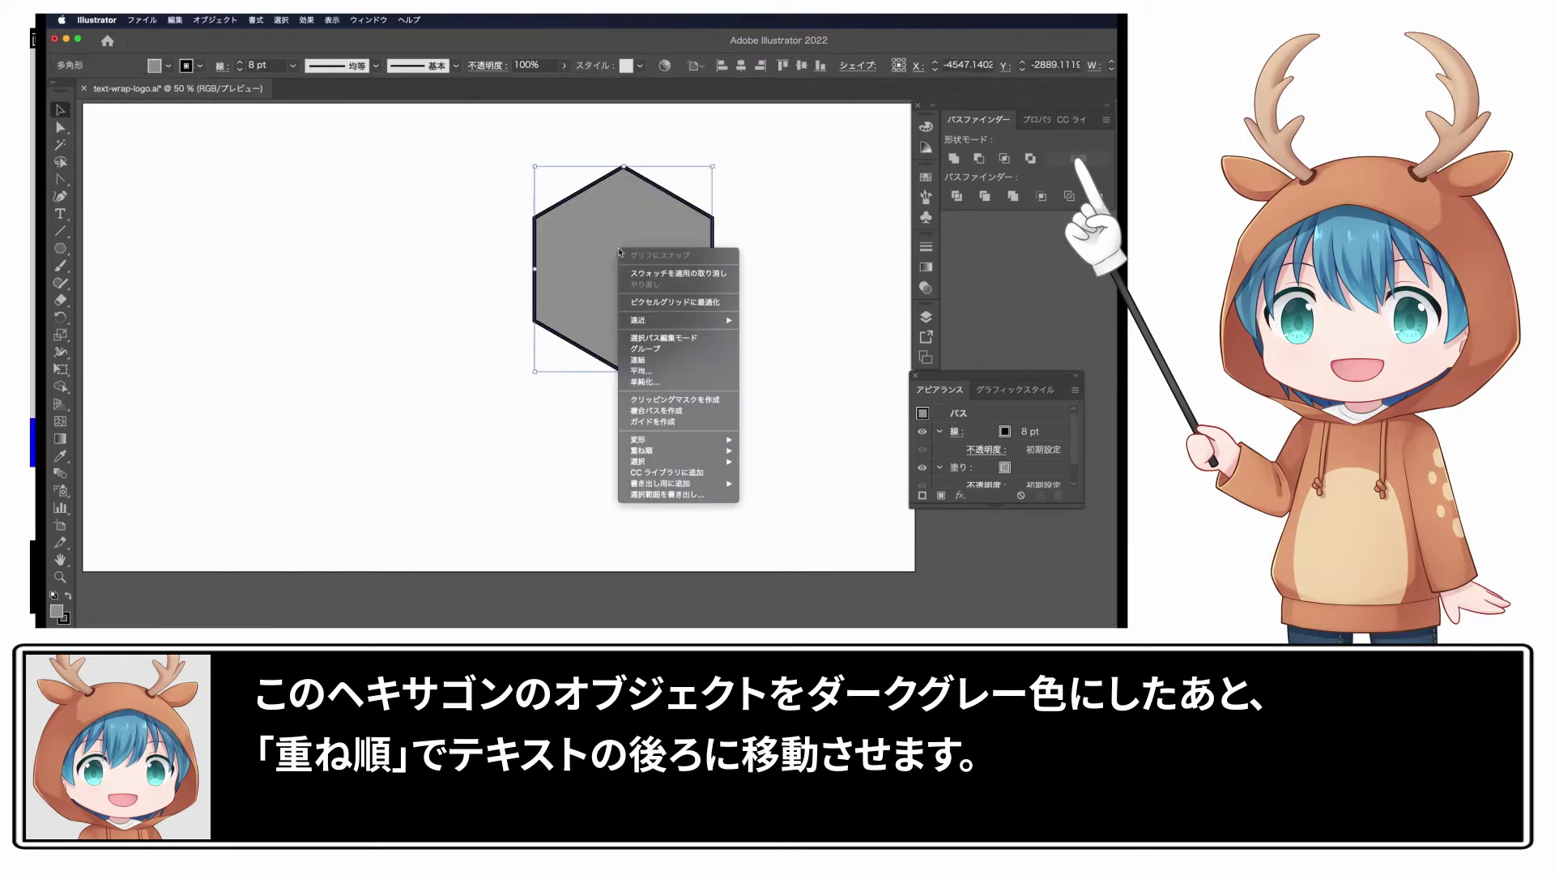
mouse_move(641, 449)
click(784, 483)
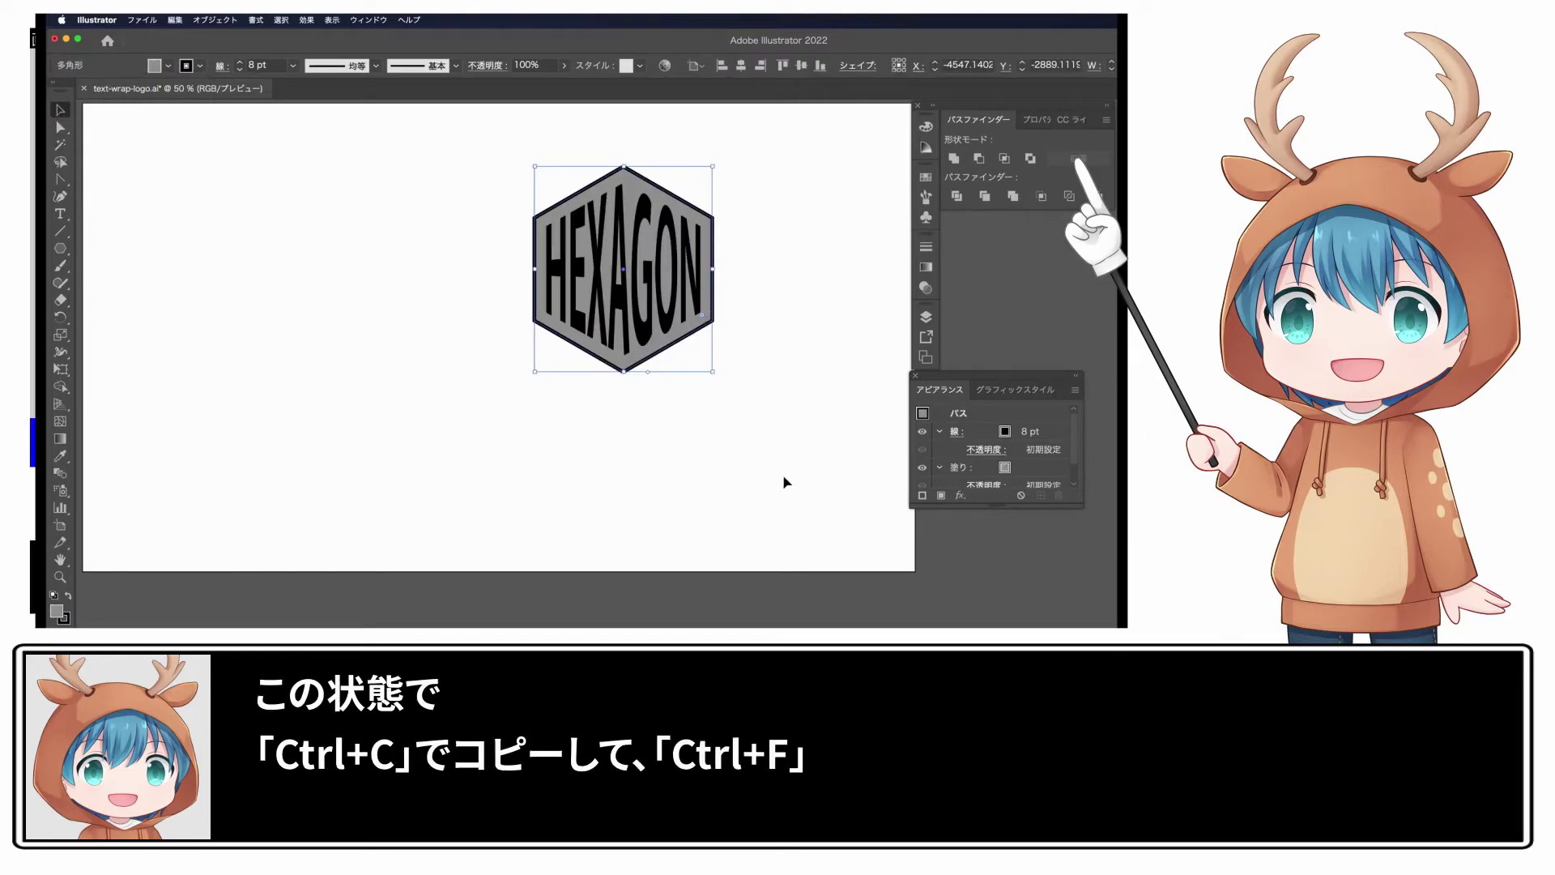
click(807, 328)
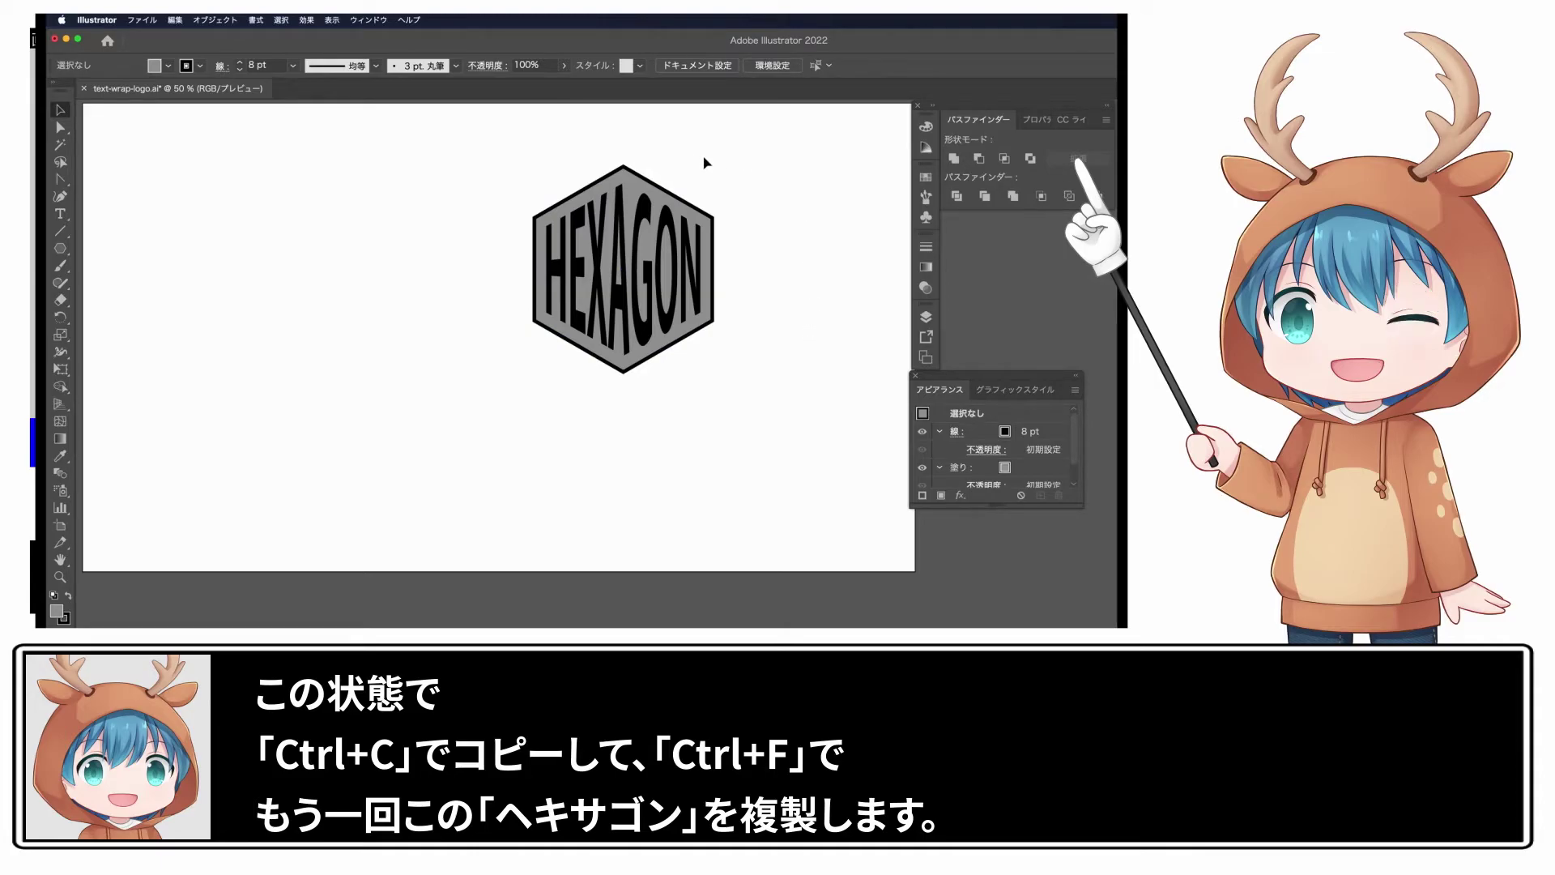
Duplicate the dark grey hexagon directly in front of itself
click(662, 191)
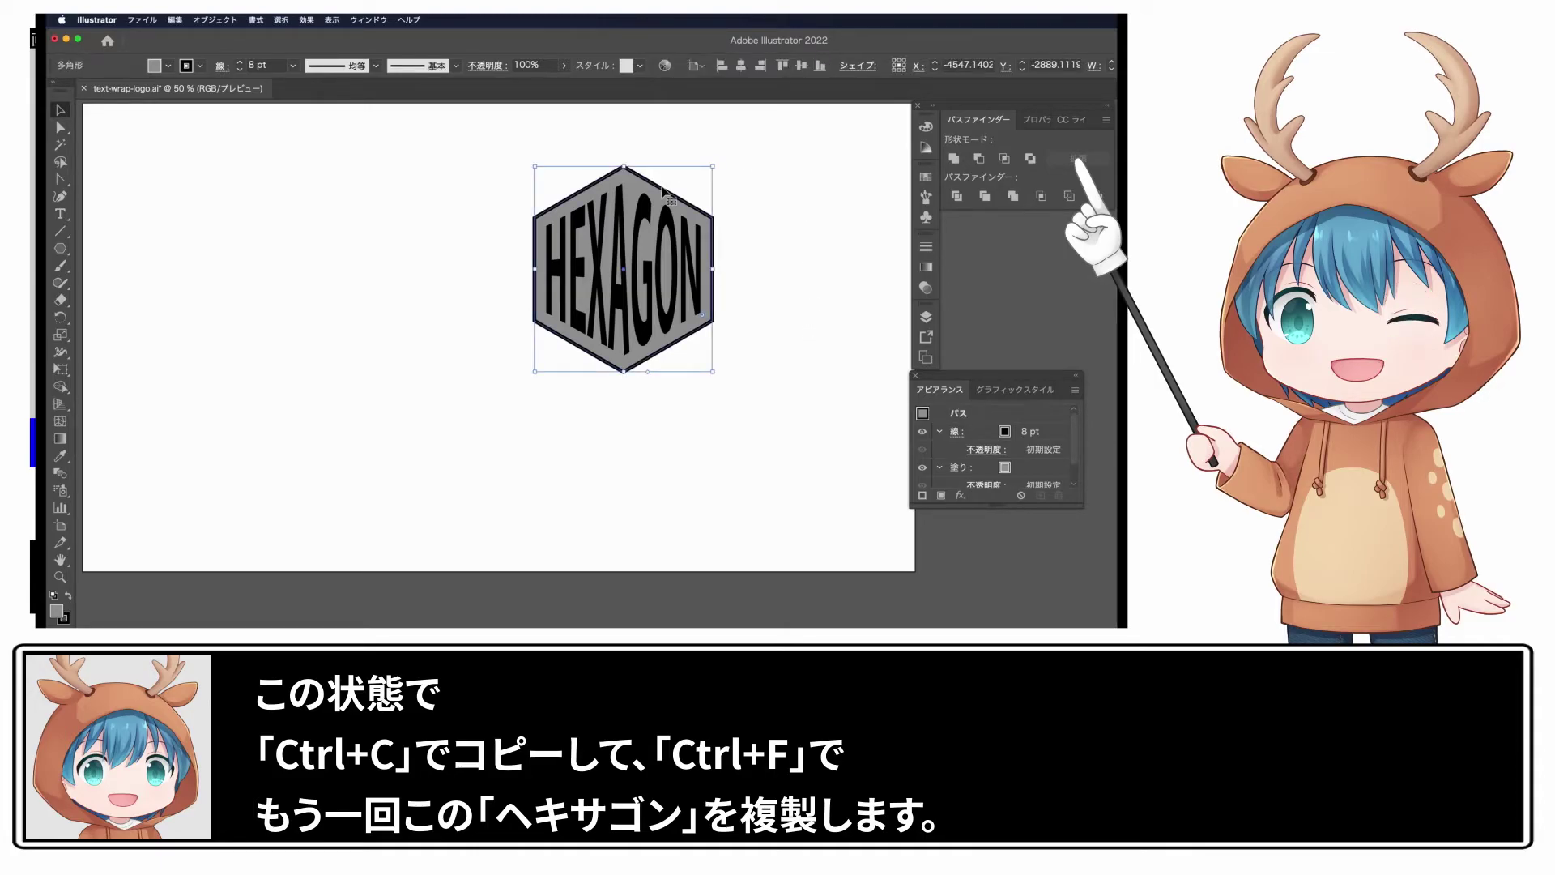
key(ctrl+f)
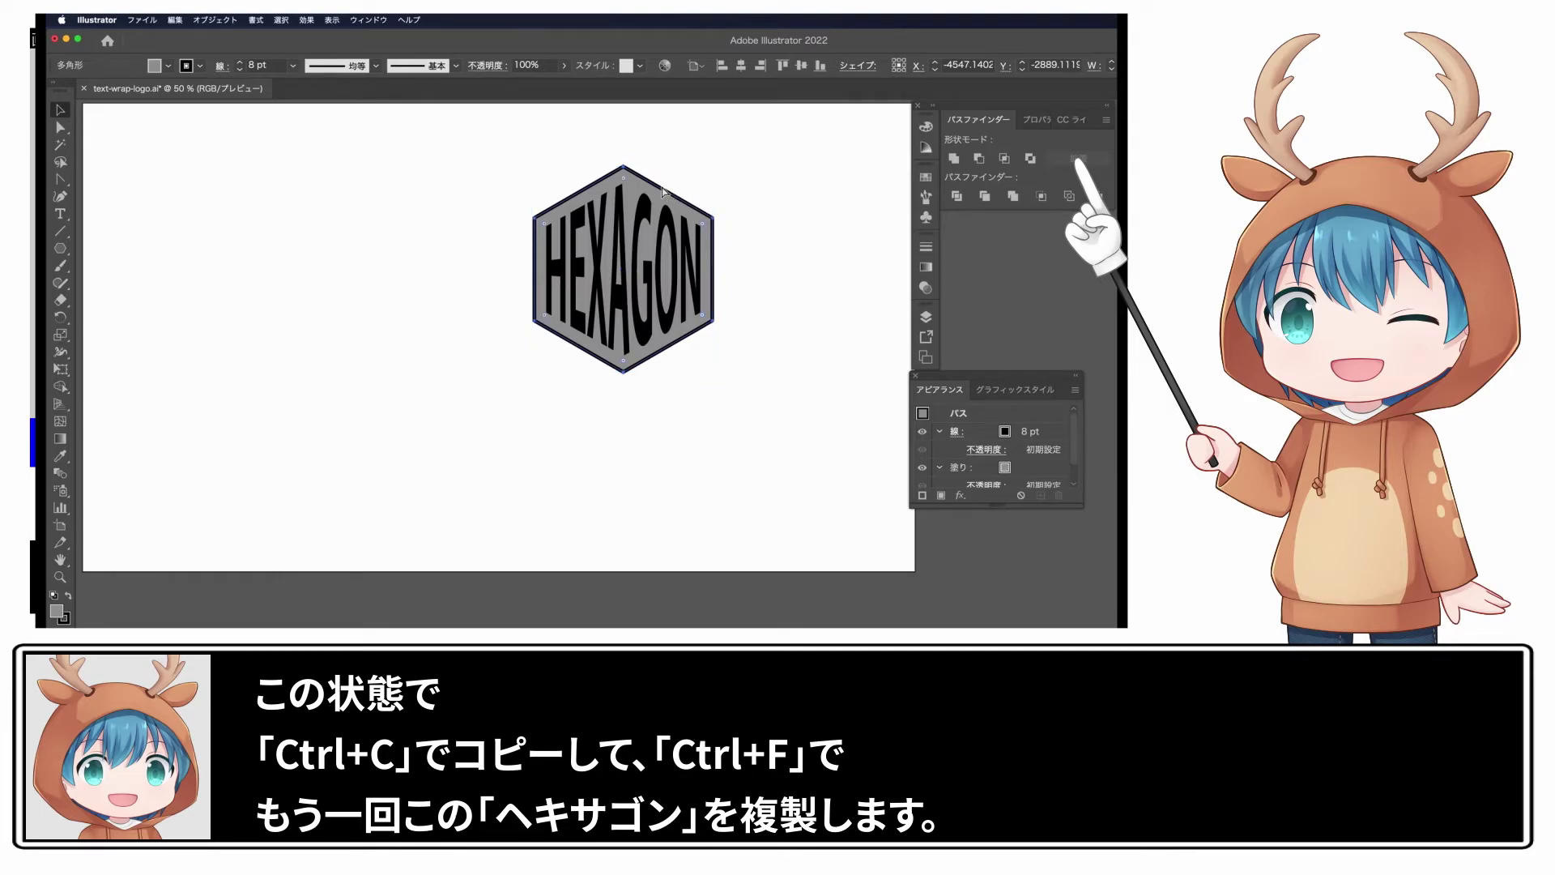
key(ctrl+f)
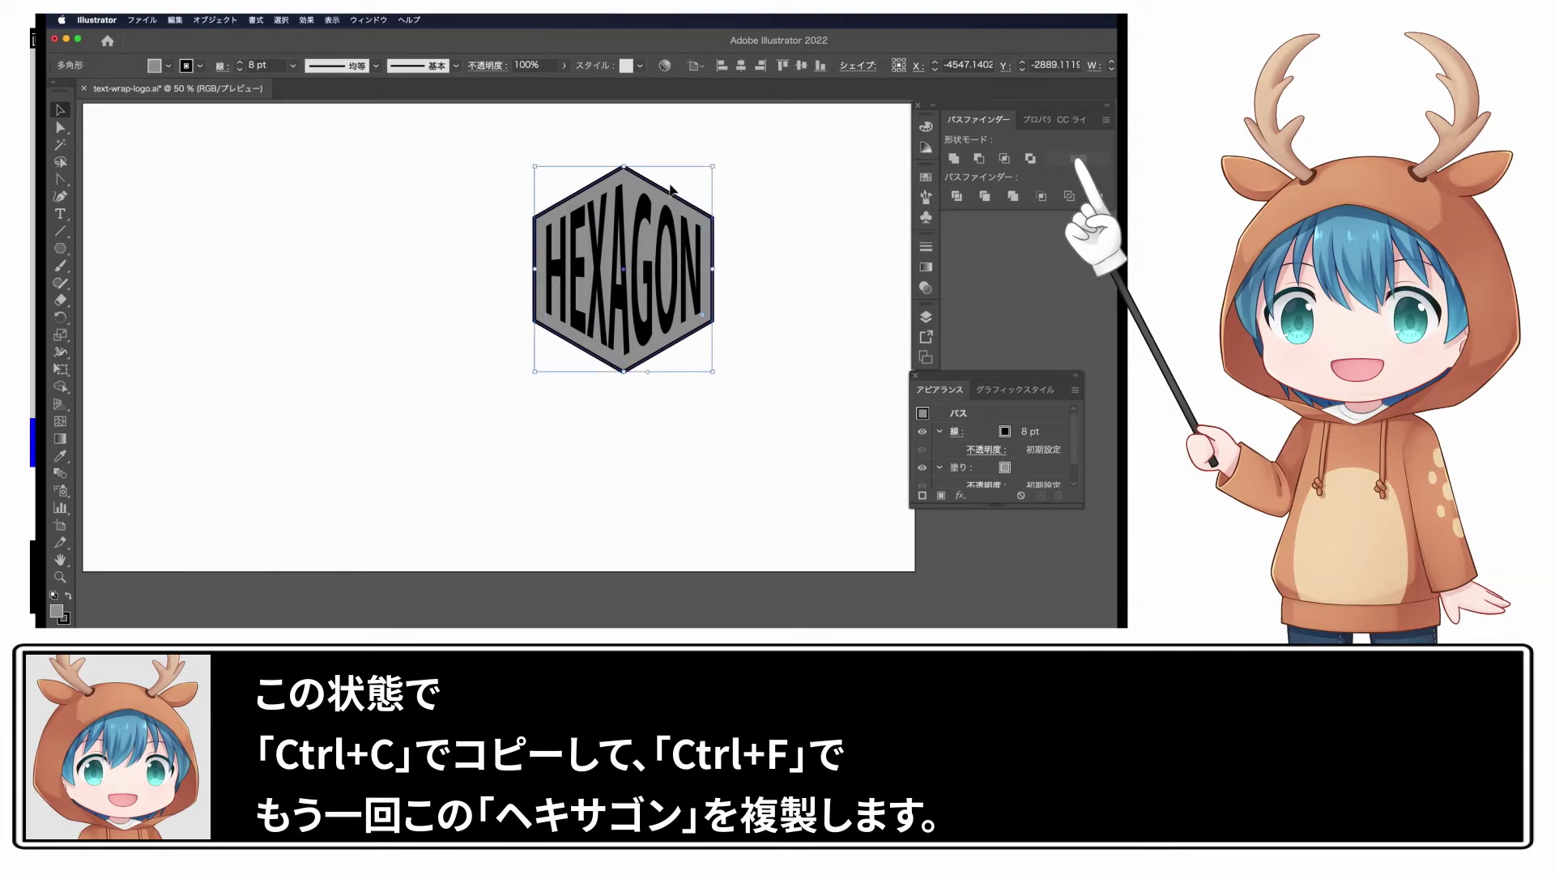
Fill the front hexagon copy with a light grey swatch
click(169, 67)
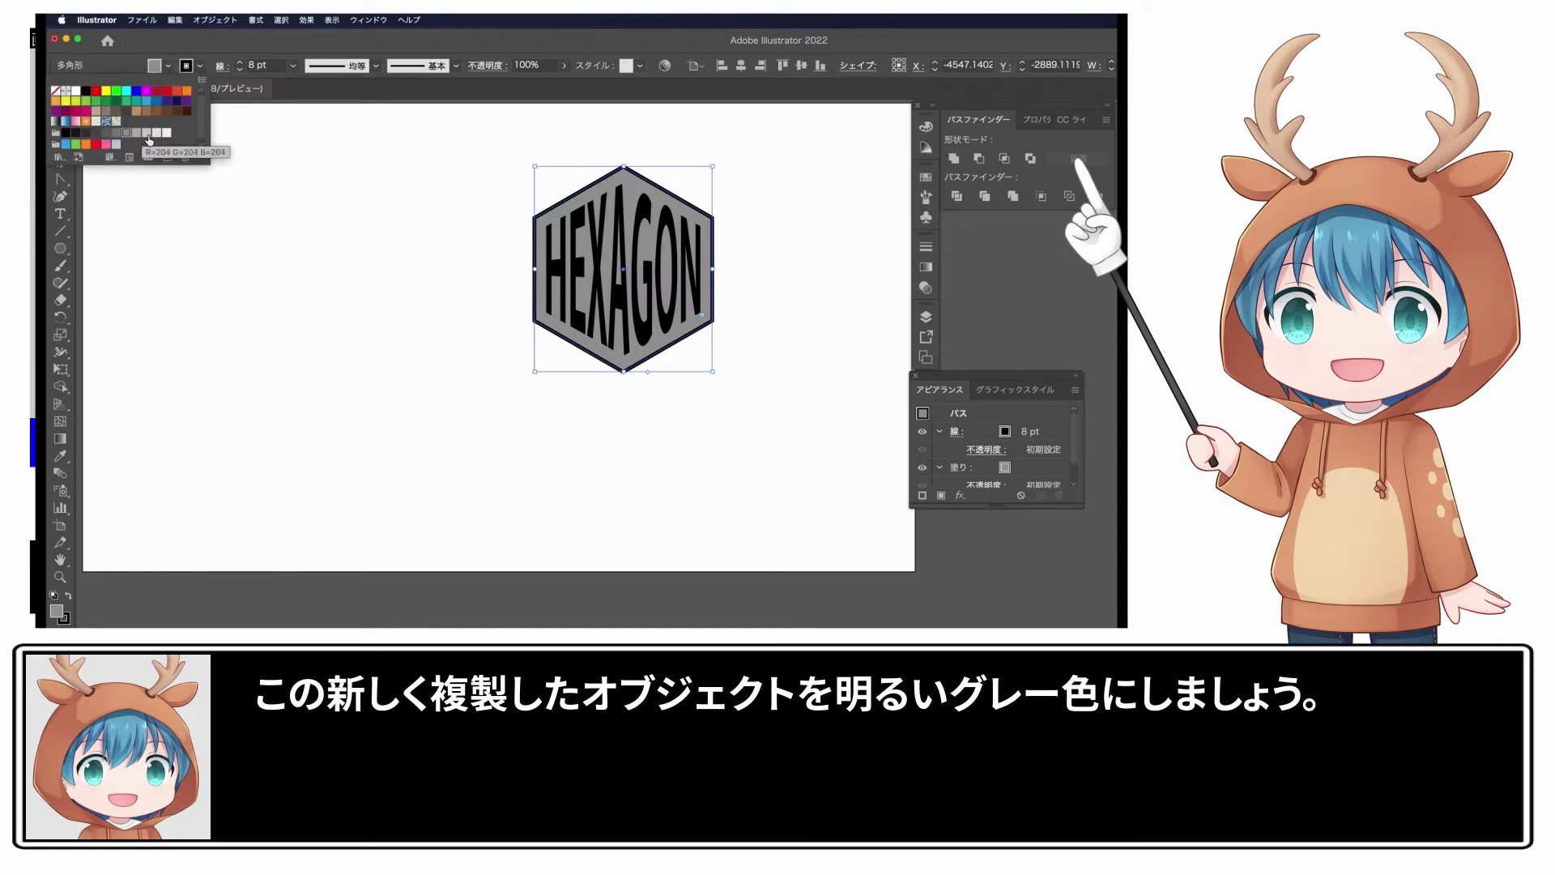
click(156, 134)
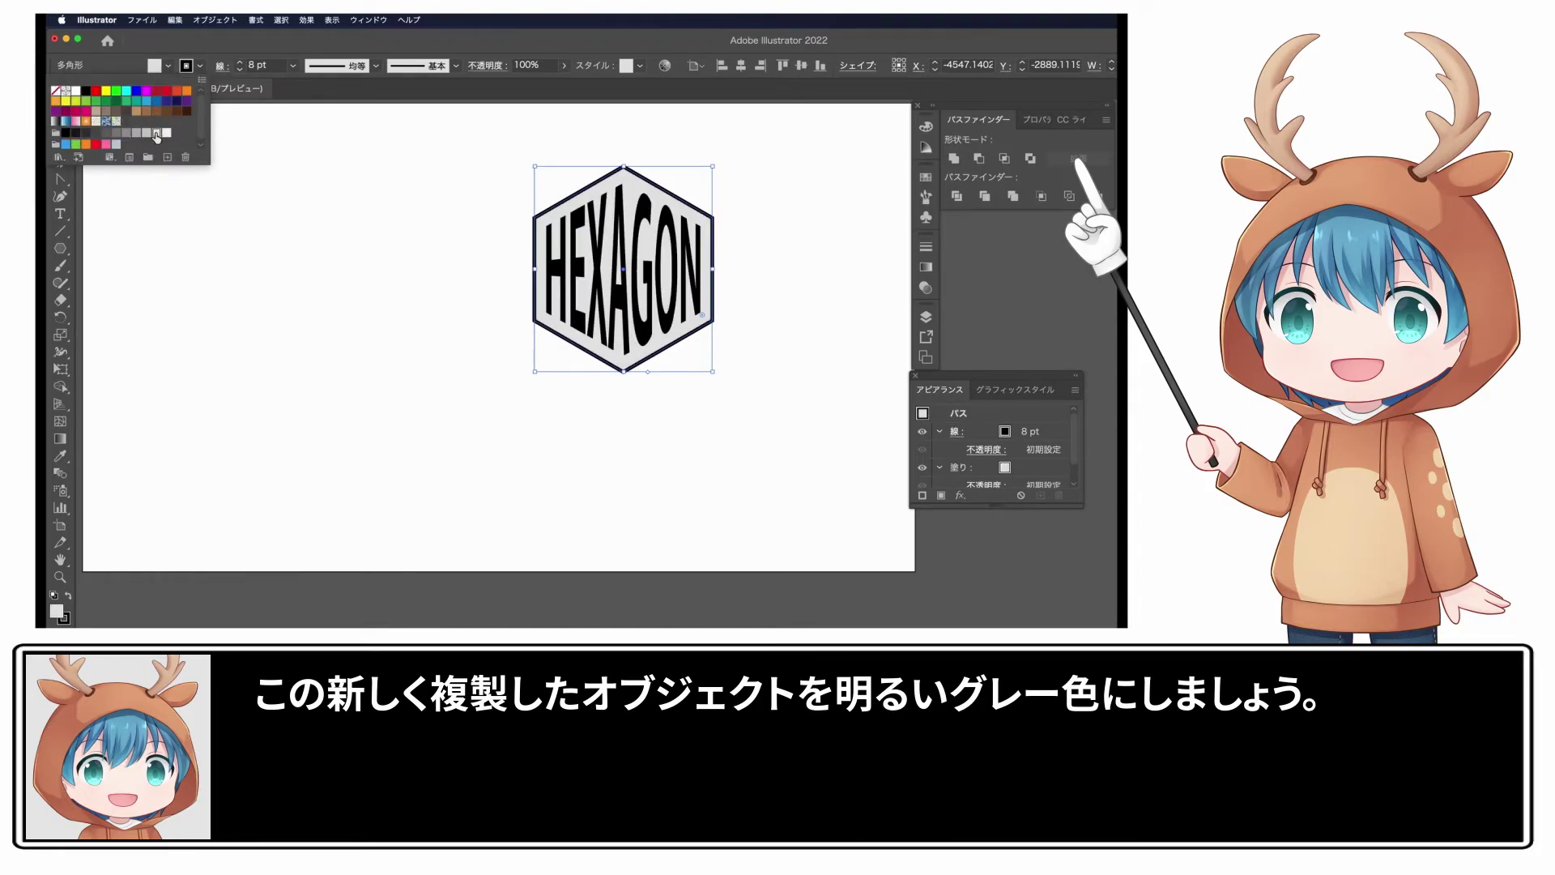
click(63, 131)
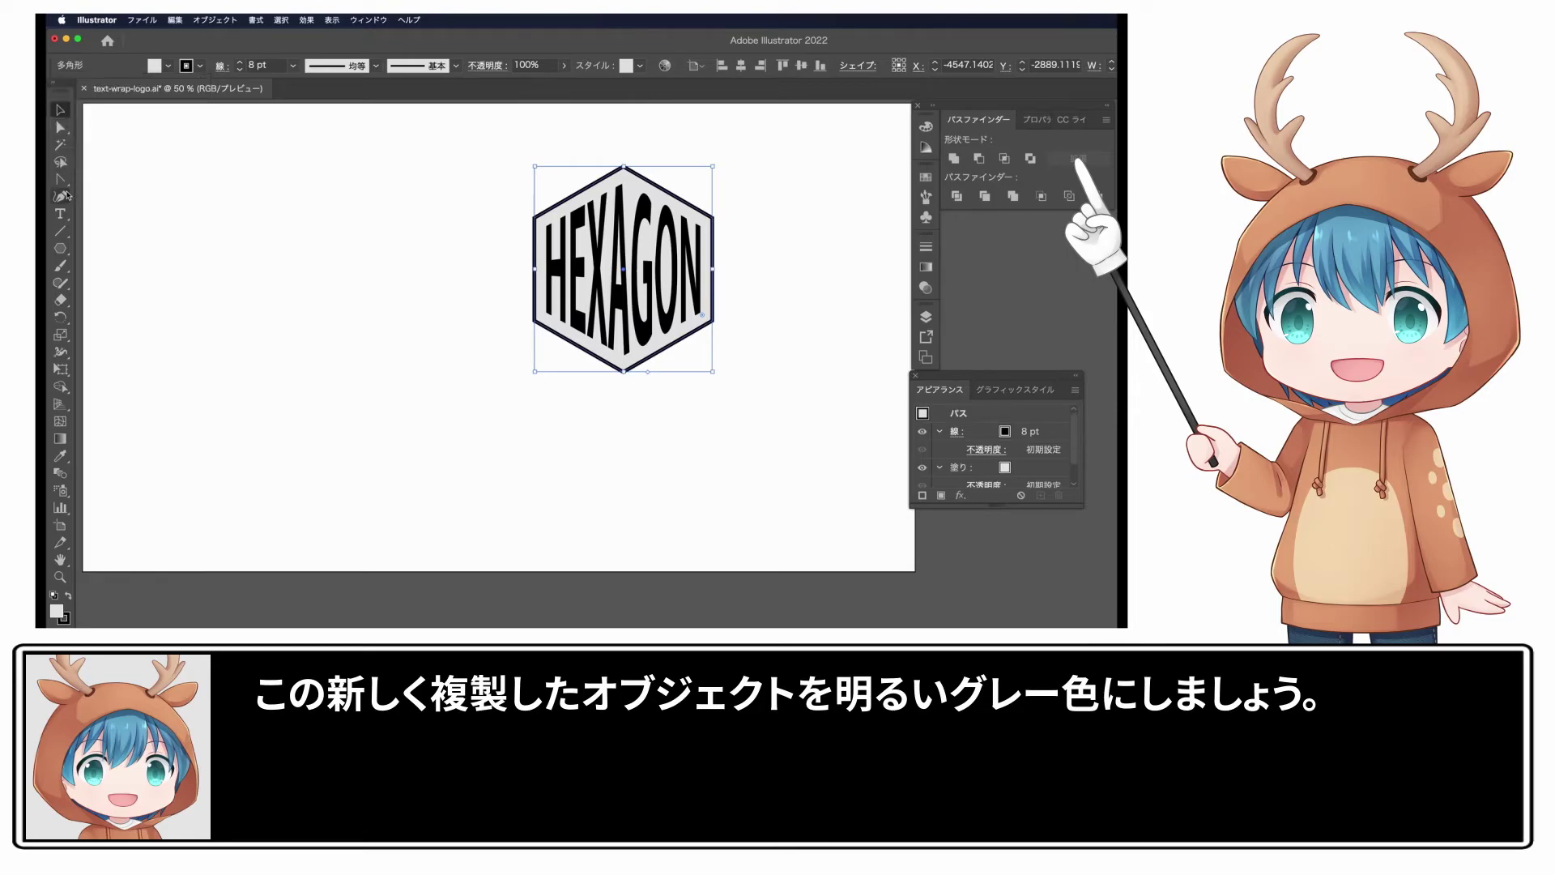
click(63, 131)
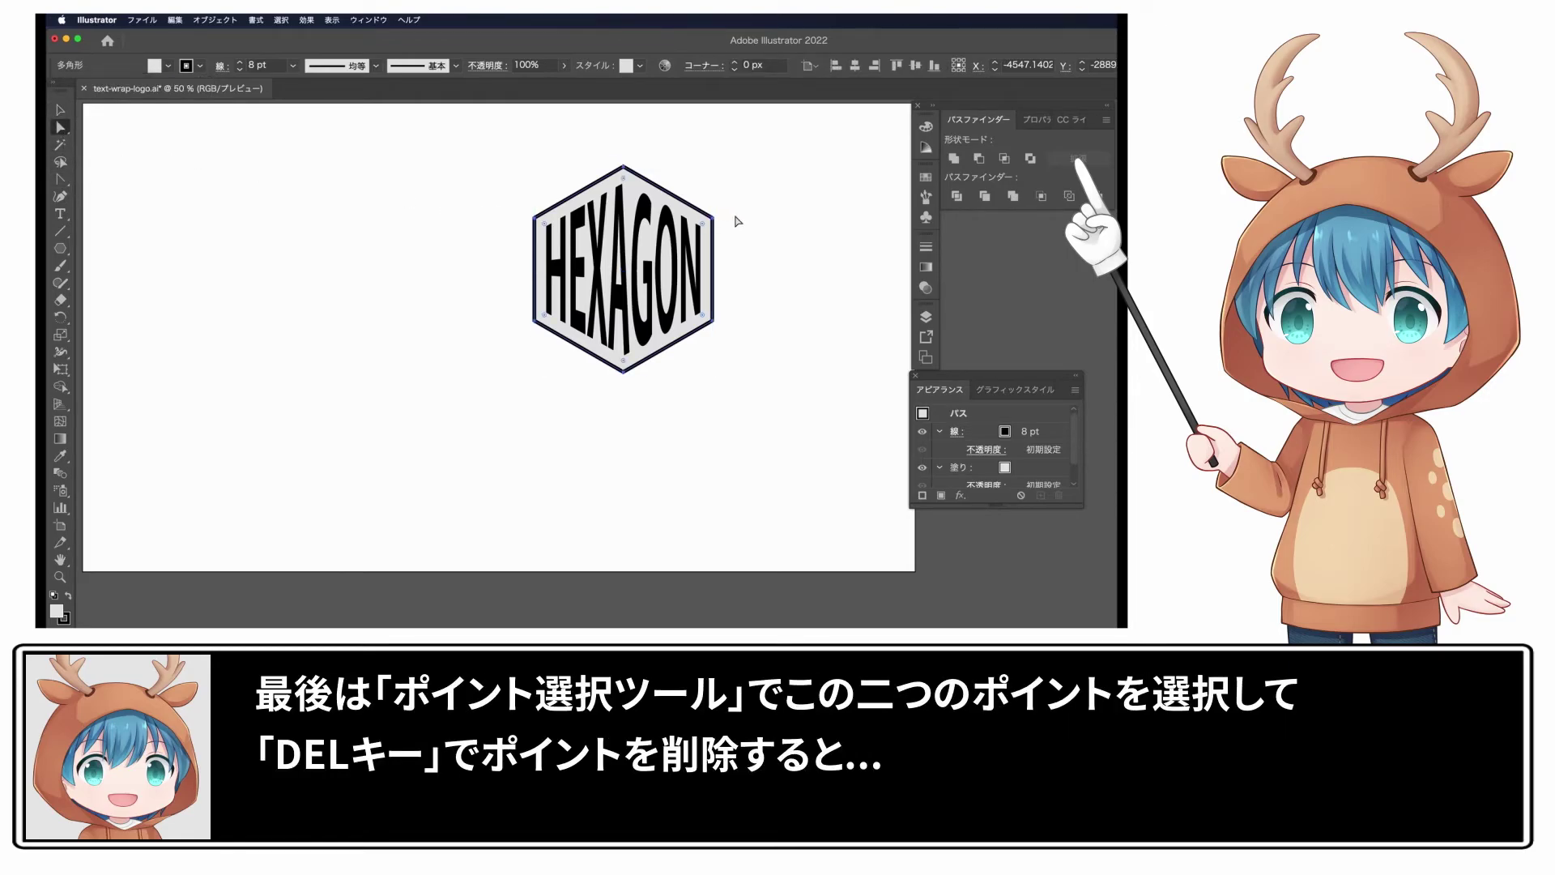
Delete the light grey copy's top-right and lower-right anchors so the dark half shows
click(713, 219)
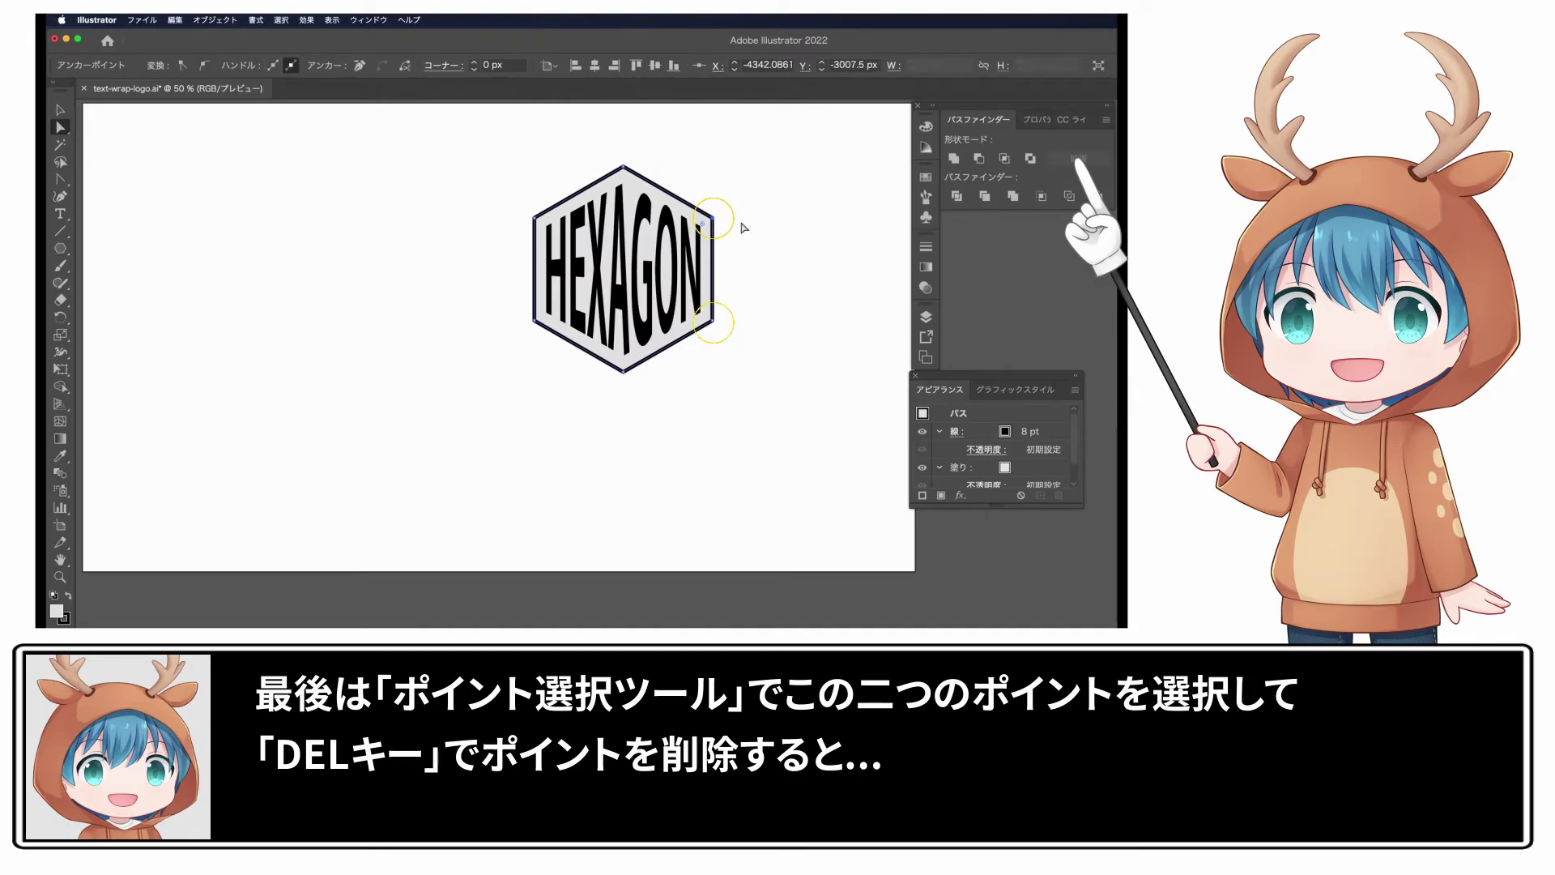
shift+click(713, 322)
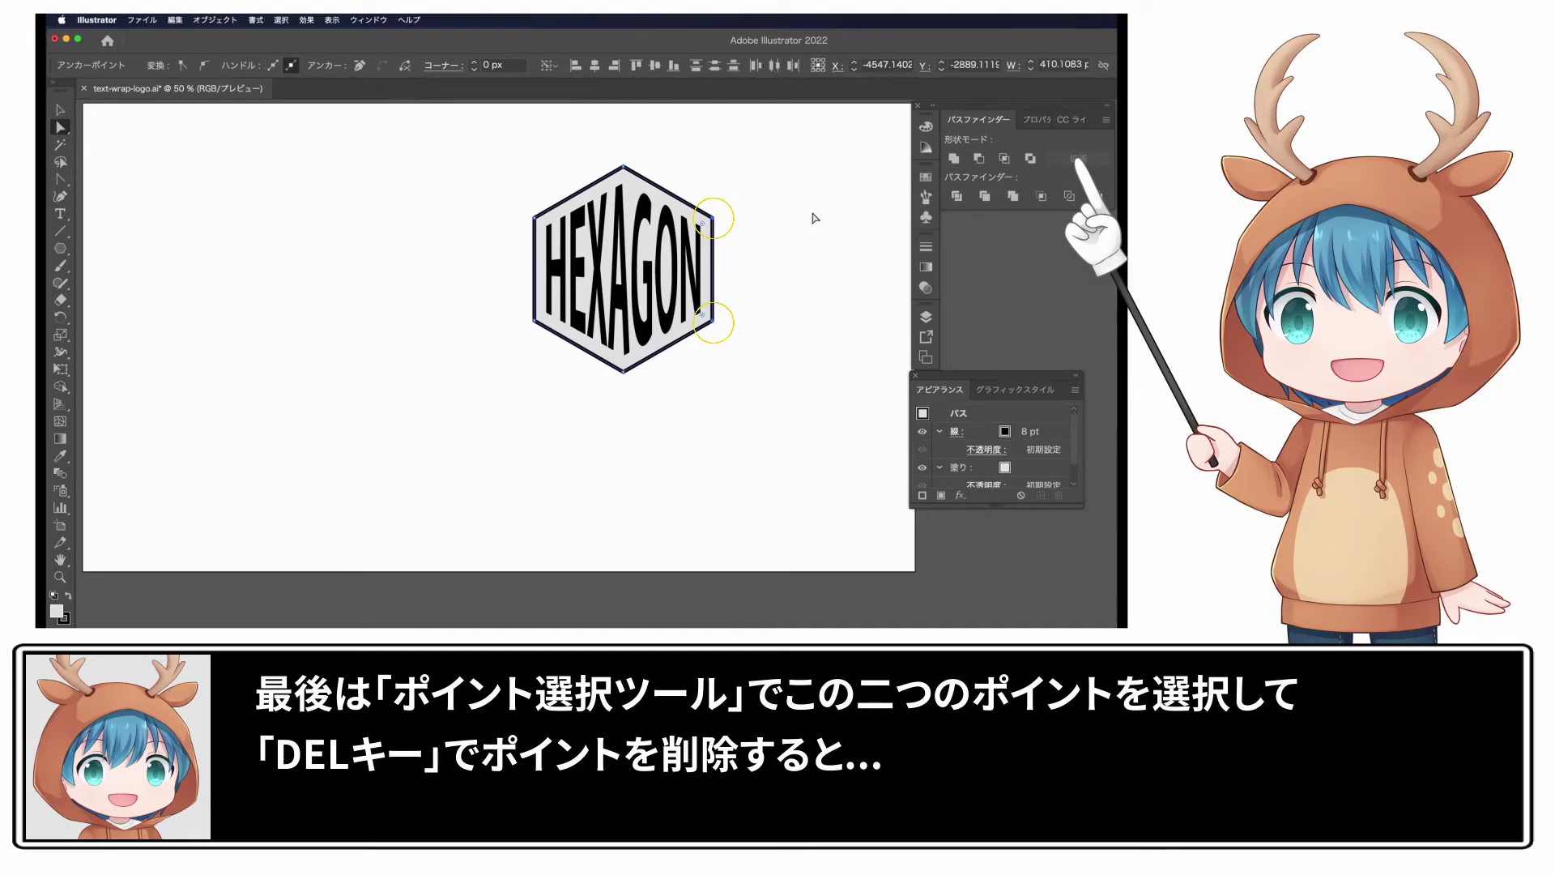
key(Delete)
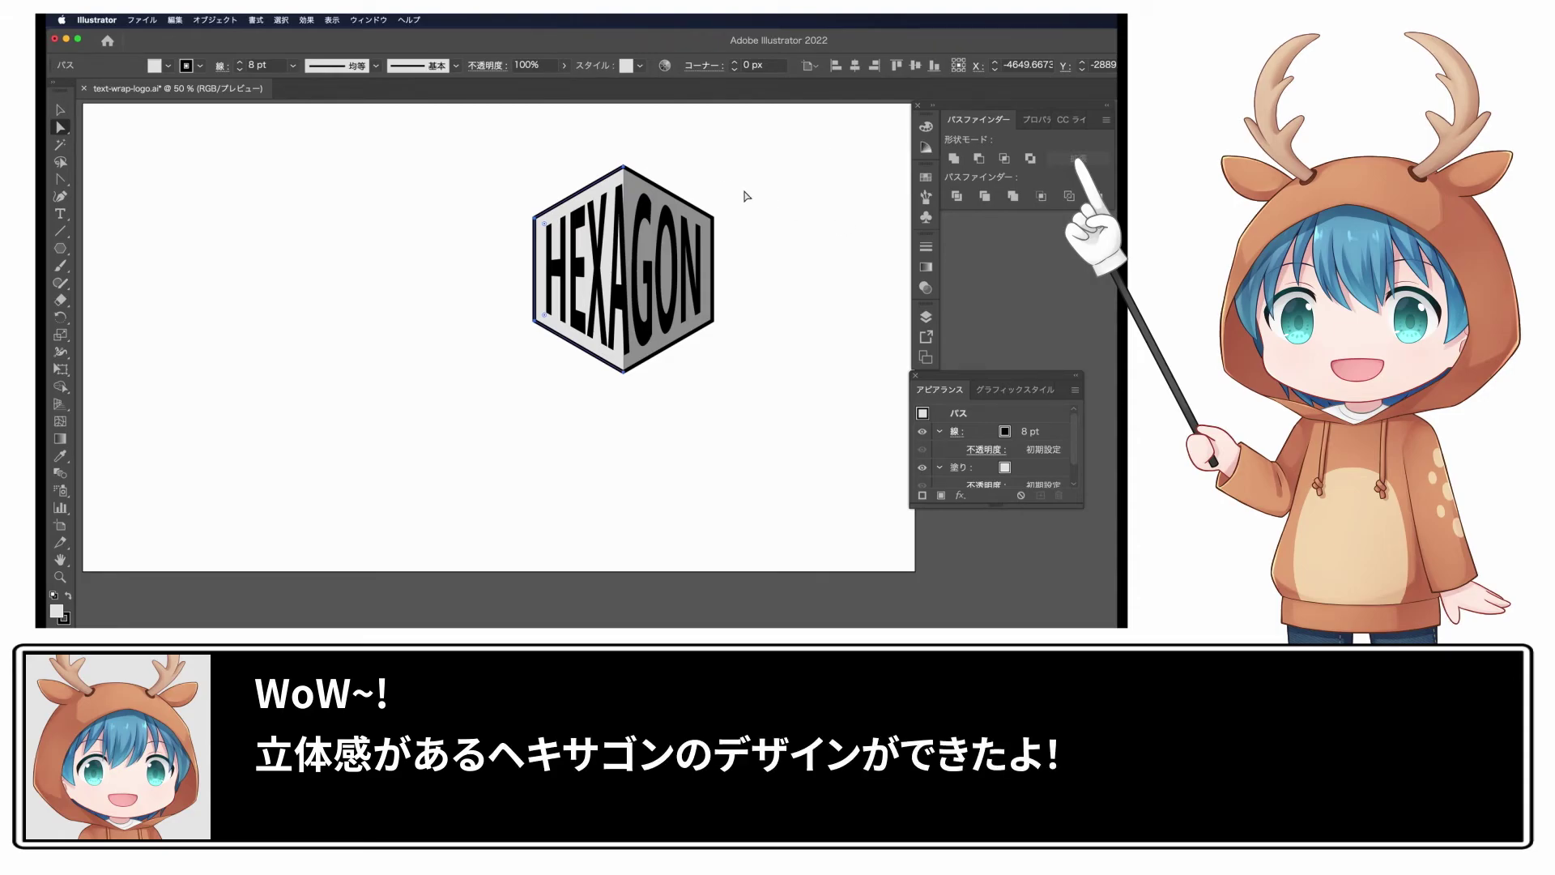
click(60, 109)
Select all pieces of the hexagon logo and drag them left and down
click(203, 218)
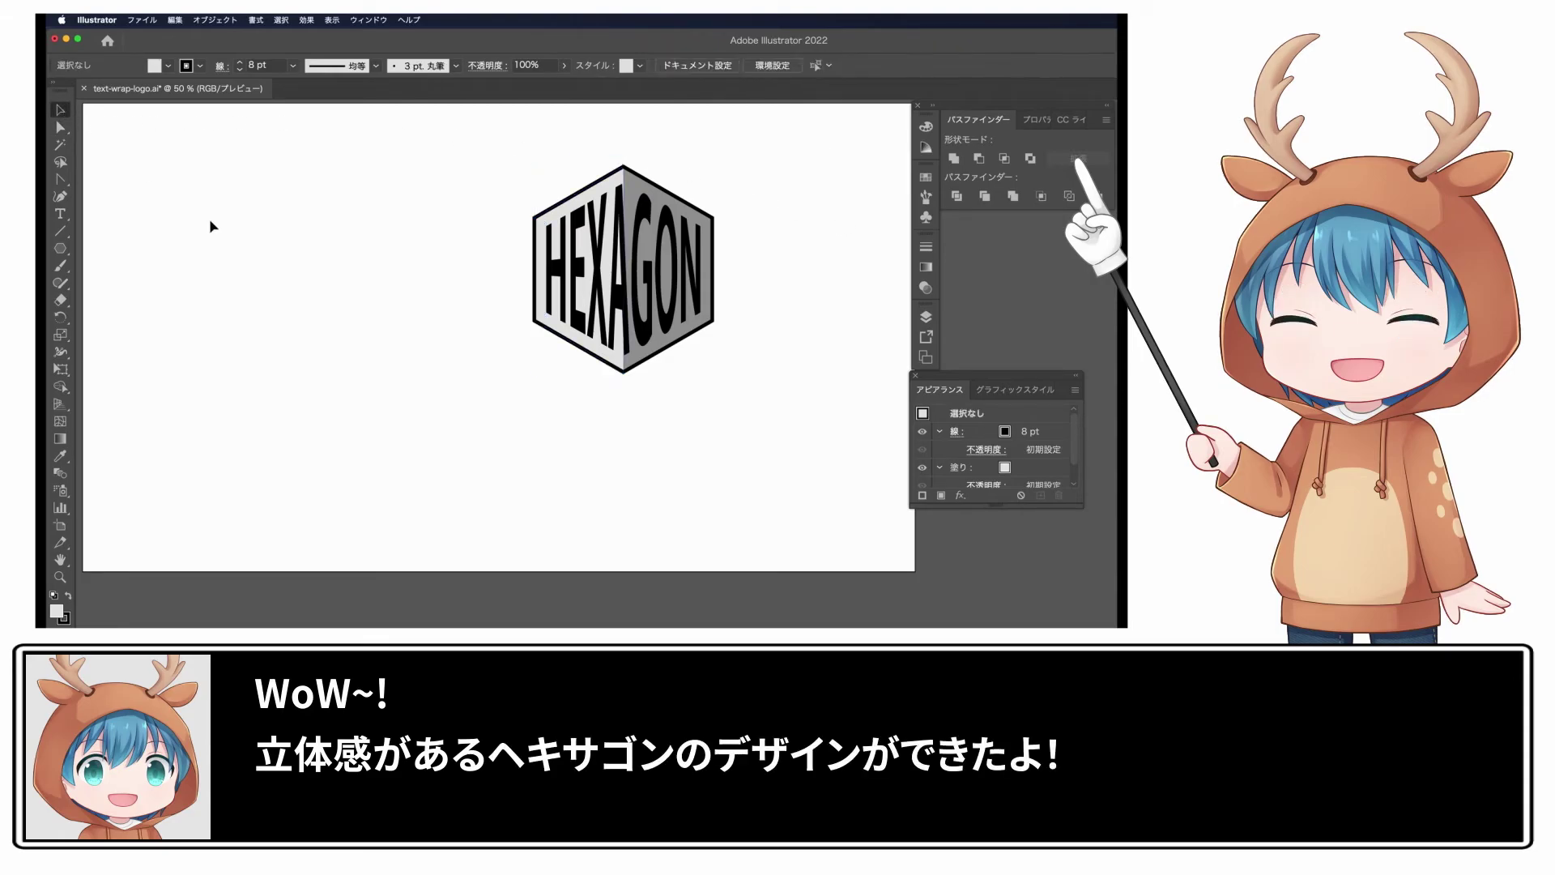
drag(770, 306, 514, 406)
drag(622, 284, 501, 316)
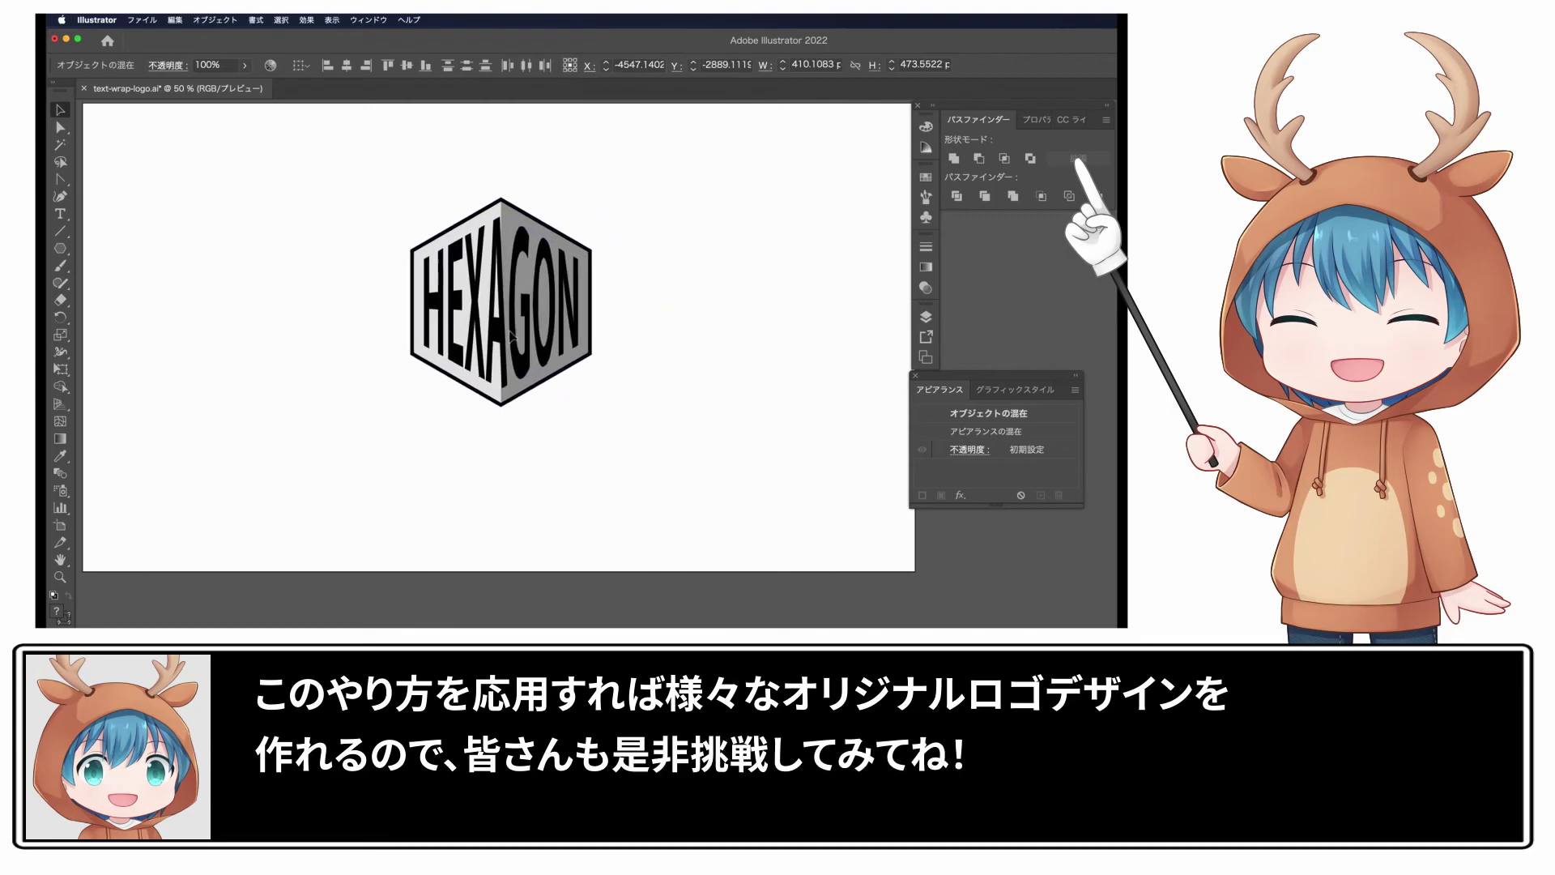